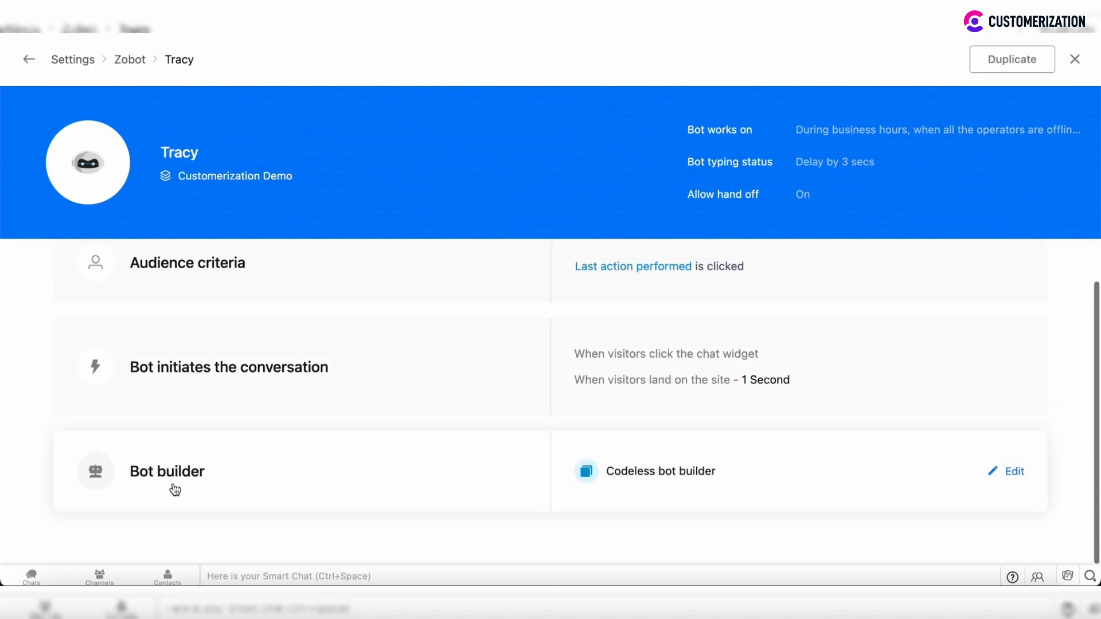
Open the codeless bot builder for the Tracy bot and examine its conversation flow from the Welcome card through Quick reply Card 18
{"action": "left_click", "coordinate": [172, 485]}
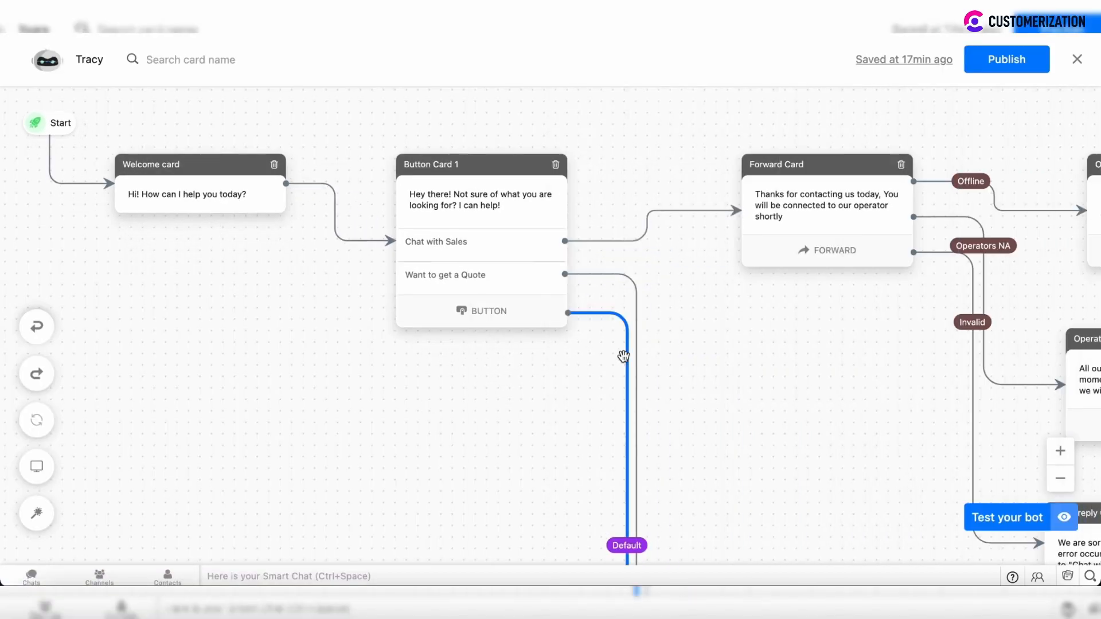
{"action": "scroll", "coordinate": [623, 357], "scroll_direction": "right", "scroll_amount": 5}
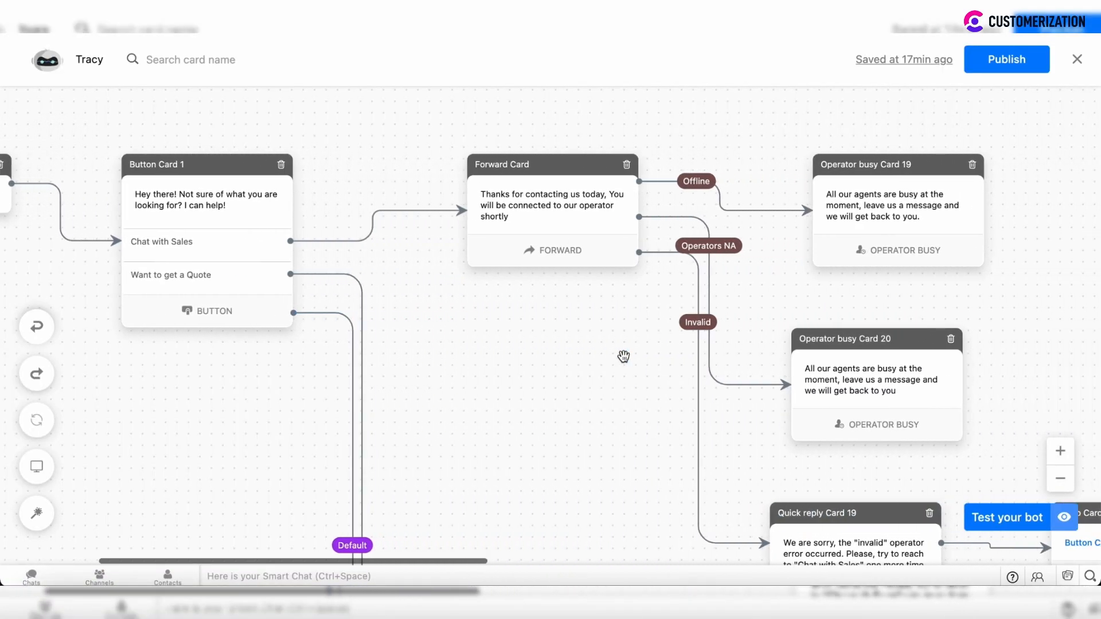
{"action": "scroll", "coordinate": [624, 357], "scroll_direction": "down", "scroll_amount": 3}
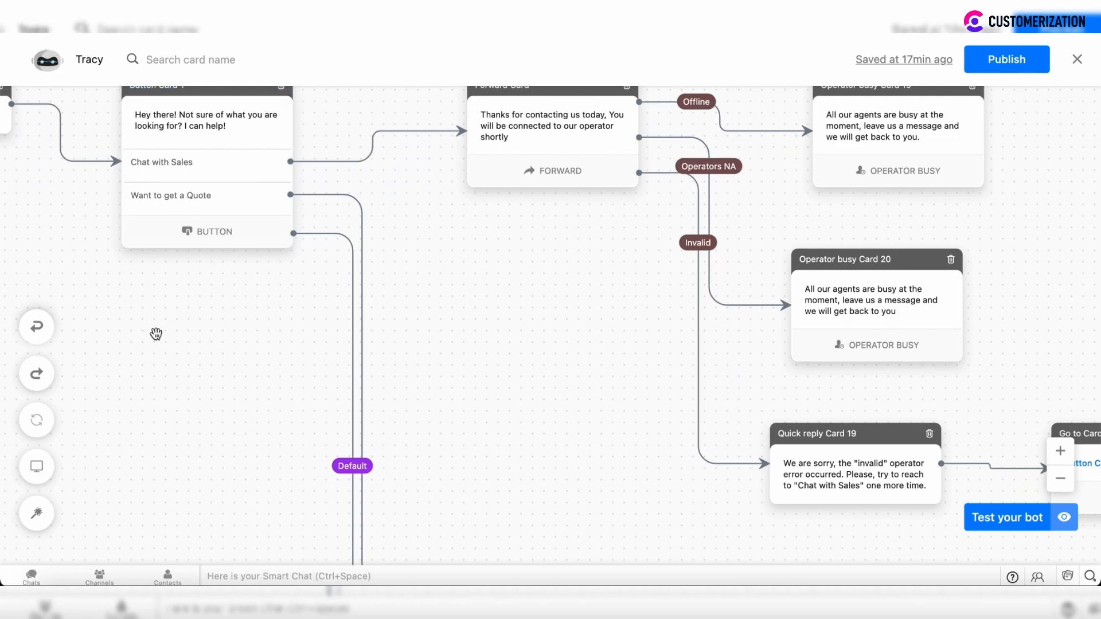
{"action": "scroll", "coordinate": [154, 329], "scroll_direction": "left", "scroll_amount": 1}
{"action": "scroll", "coordinate": [156, 334], "scroll_direction": "up", "scroll_amount": 2}
{"action": "scroll", "coordinate": [557, 369], "scroll_direction": "right", "scroll_amount": 3}
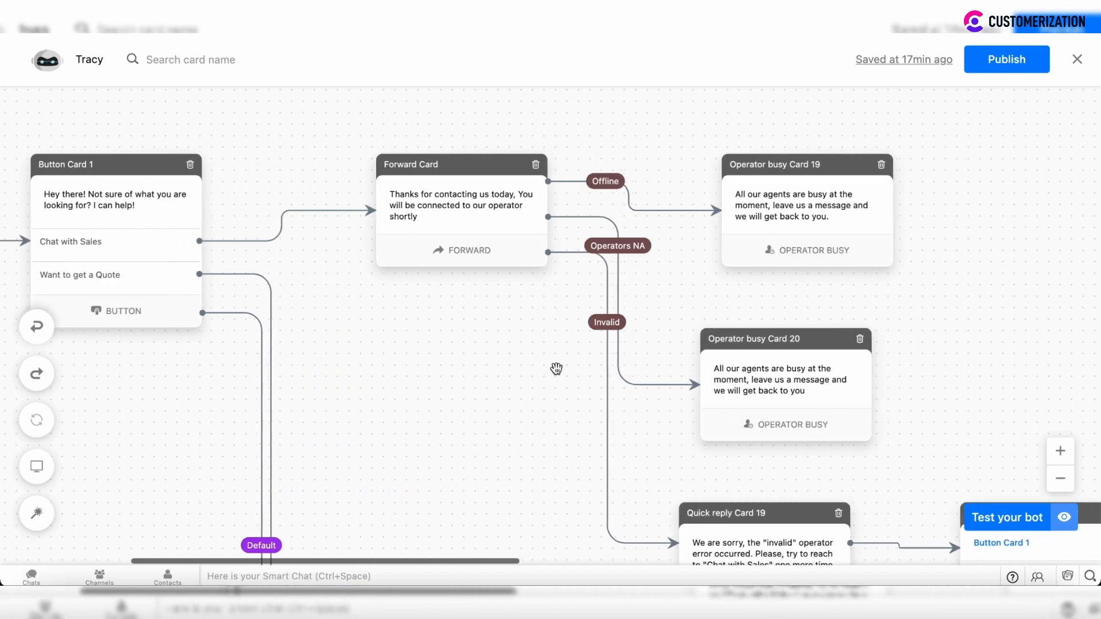
{"action": "scroll", "coordinate": [556, 369], "scroll_direction": "left", "scroll_amount": 6}
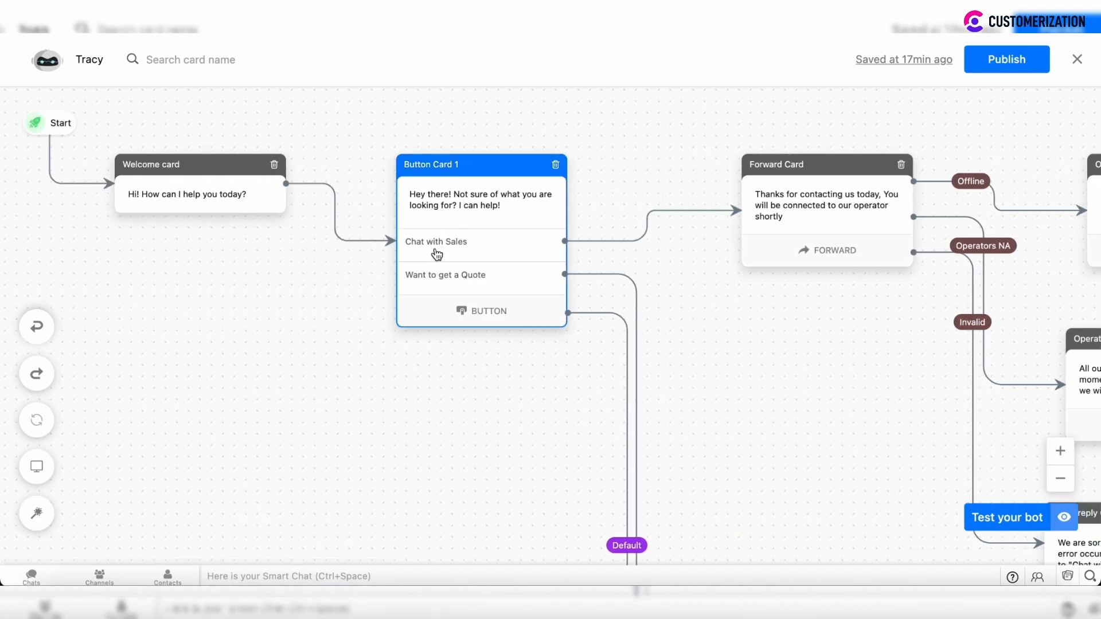
{"action": "scroll", "coordinate": [700, 295], "scroll_direction": "right", "scroll_amount": 5}
{"action": "scroll", "coordinate": [700, 295], "scroll_direction": "down", "scroll_amount": 2}
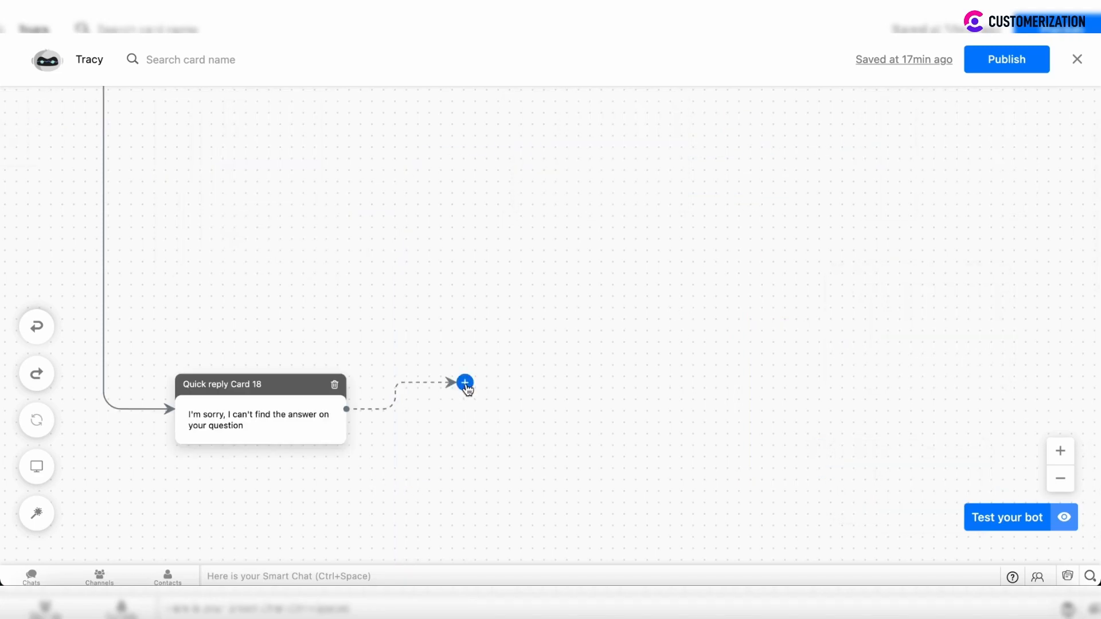
Open the block list at the free connector after Quick reply Card 18 and examine the Response, Input and Action Blocks
{"action": "left_click", "coordinate": [466, 383]}
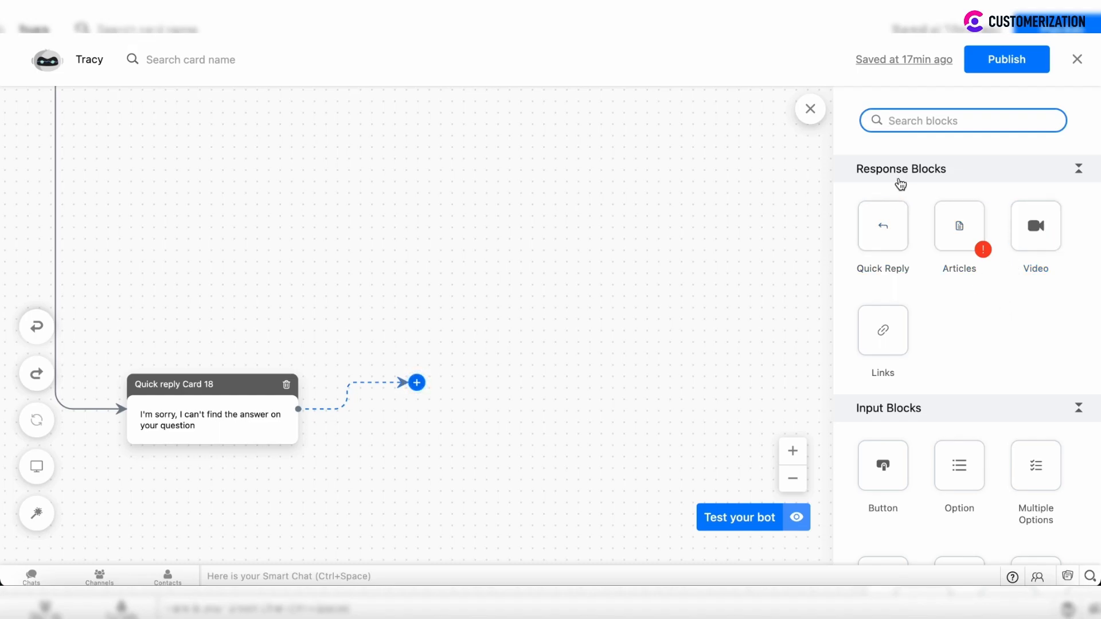
{"action": "scroll", "coordinate": [949, 343], "scroll_direction": "down", "scroll_amount": 1}
{"action": "scroll", "coordinate": [958, 266], "scroll_direction": "up", "scroll_amount": 1}
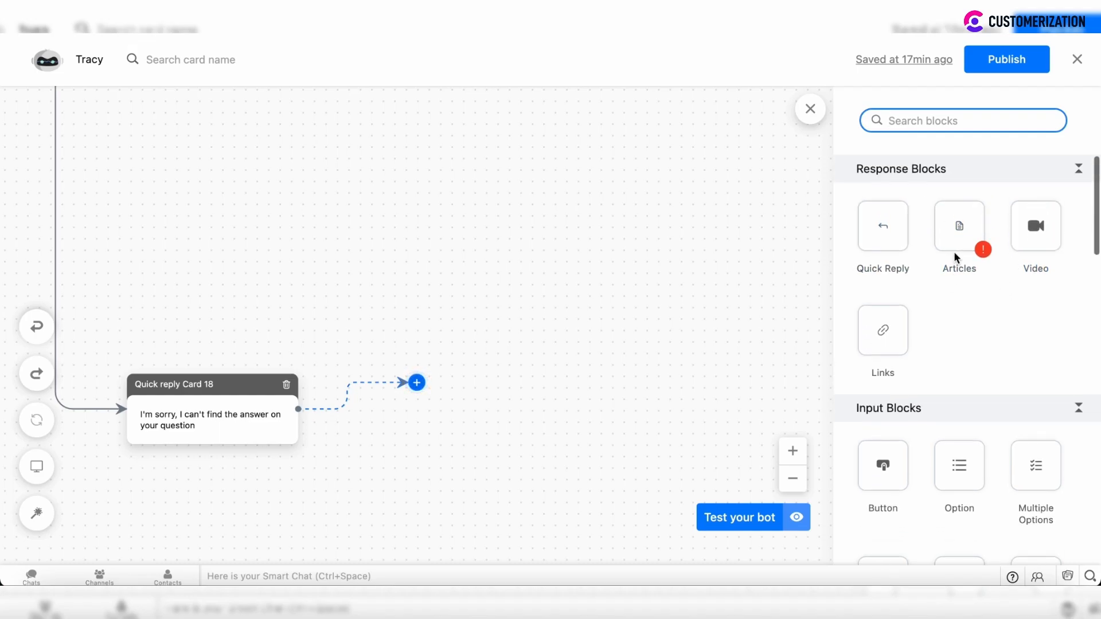
{"action": "scroll", "coordinate": [976, 329], "scroll_direction": "down", "scroll_amount": 5}
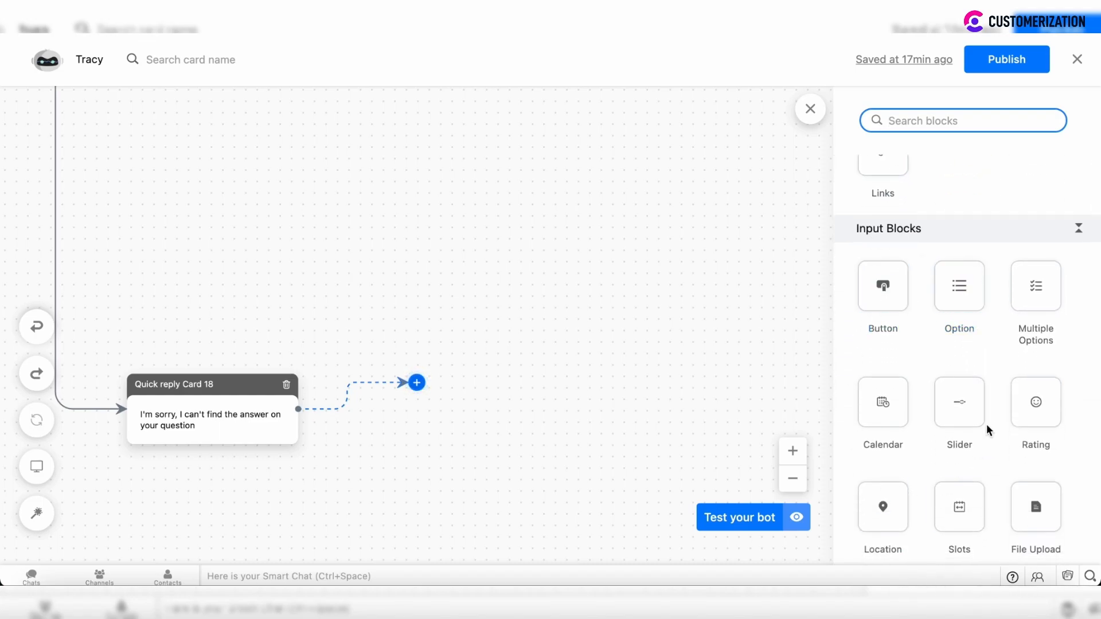
{"action": "scroll", "coordinate": [981, 330], "scroll_direction": "down", "scroll_amount": 7}
{"action": "scroll", "coordinate": [984, 333], "scroll_direction": "down", "scroll_amount": 3}
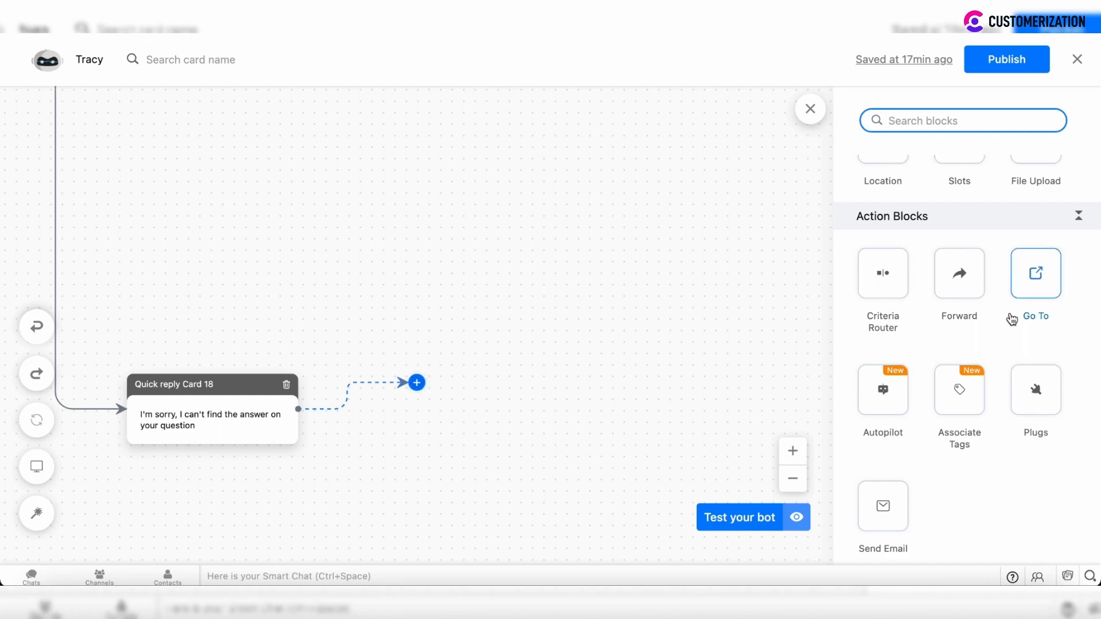
{"action": "scroll", "coordinate": [995, 356], "scroll_direction": "down", "scroll_amount": 3}
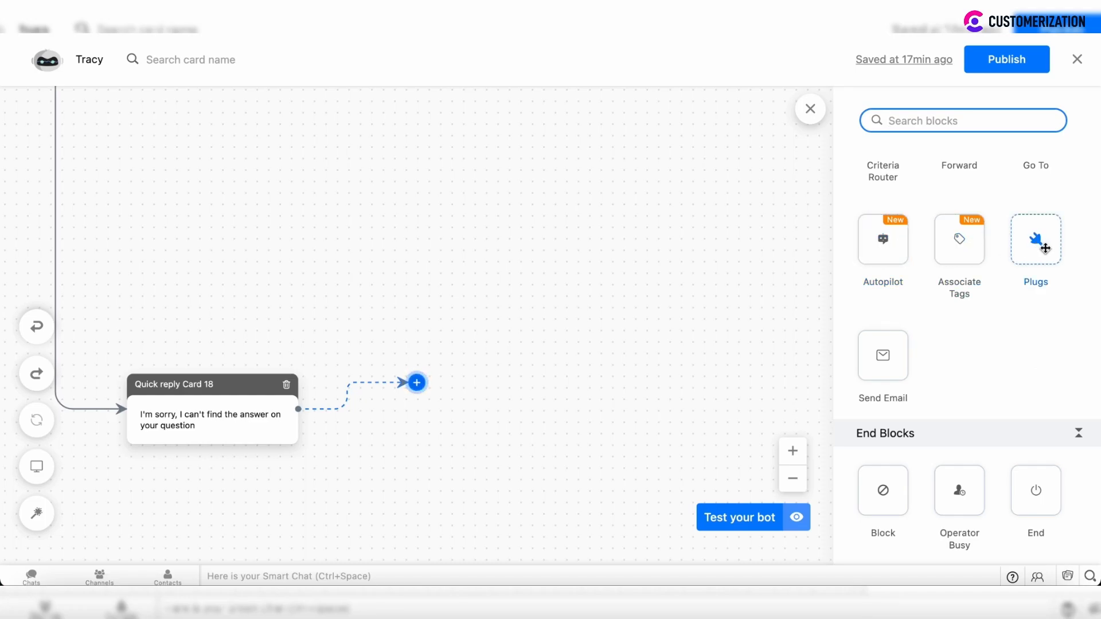
{"action": "scroll", "coordinate": [882, 357], "scroll_direction": "down", "scroll_amount": 3}
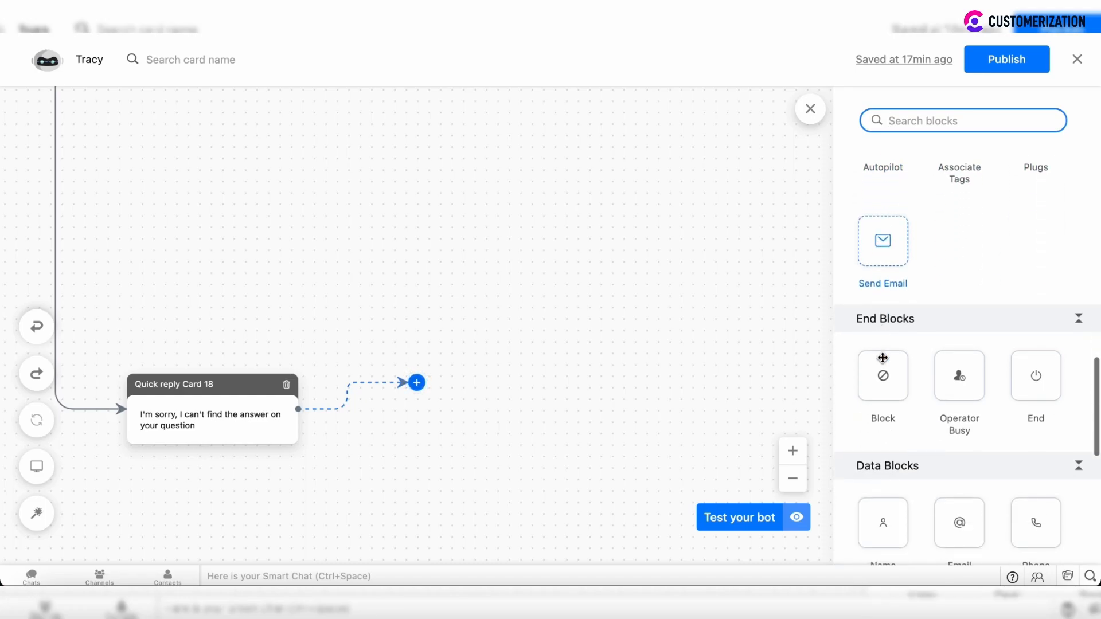
Examine the Block, Operator Busy and End blocks under End Blocks alongside the Forward action block
{"action": "scroll", "coordinate": [972, 288], "scroll_direction": "down", "scroll_amount": 1}
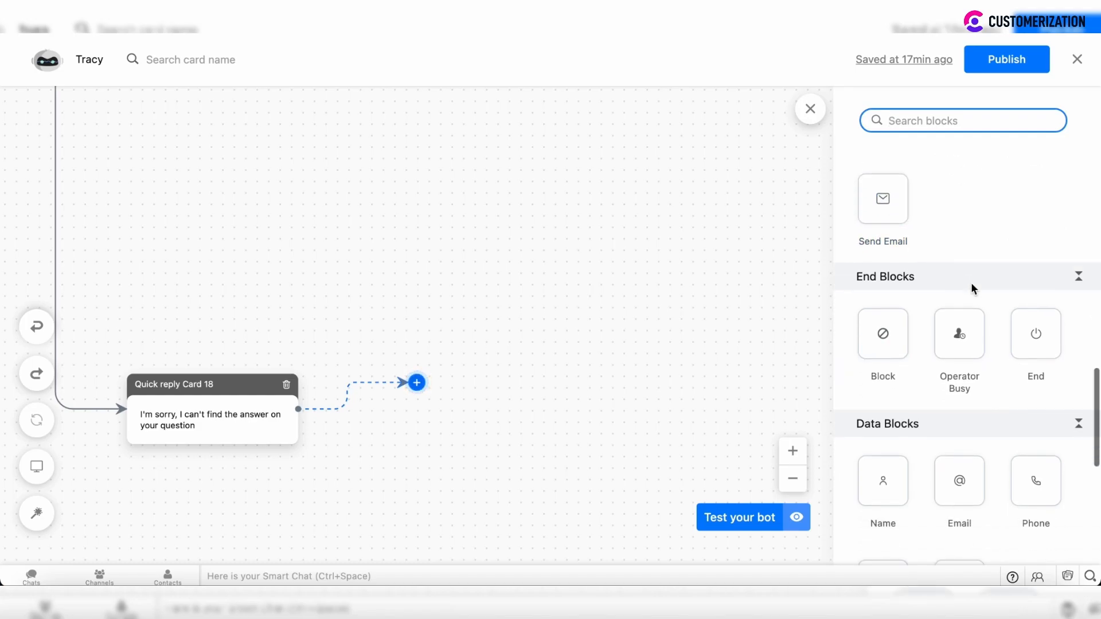
{"action": "scroll", "coordinate": [972, 289], "scroll_direction": "down", "scroll_amount": 3}
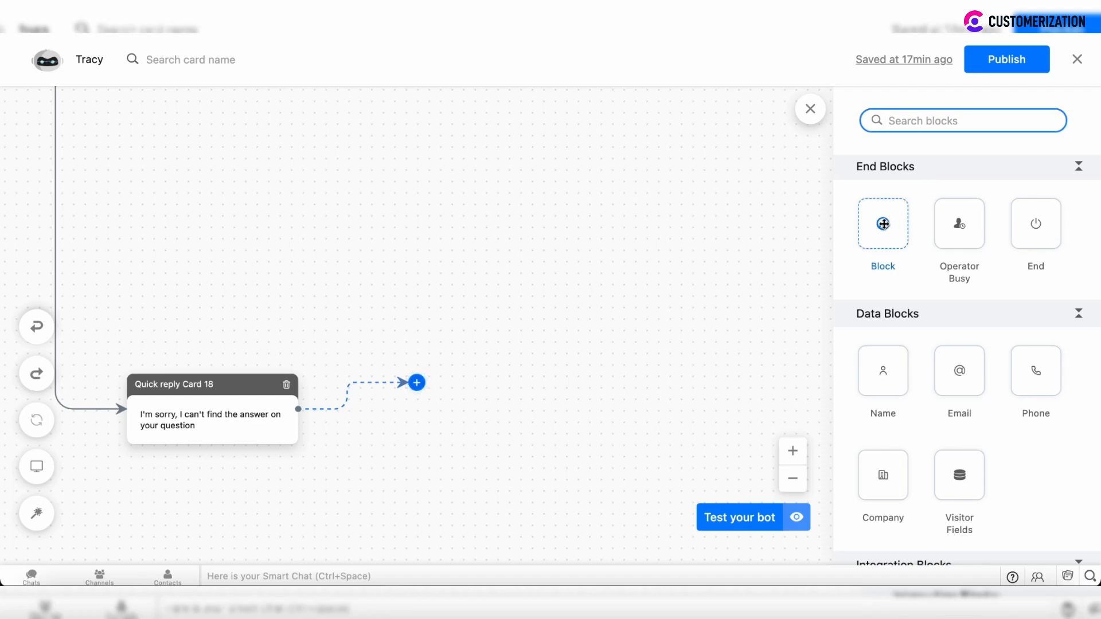
{"action": "scroll", "coordinate": [962, 215], "scroll_direction": "up", "scroll_amount": 8}
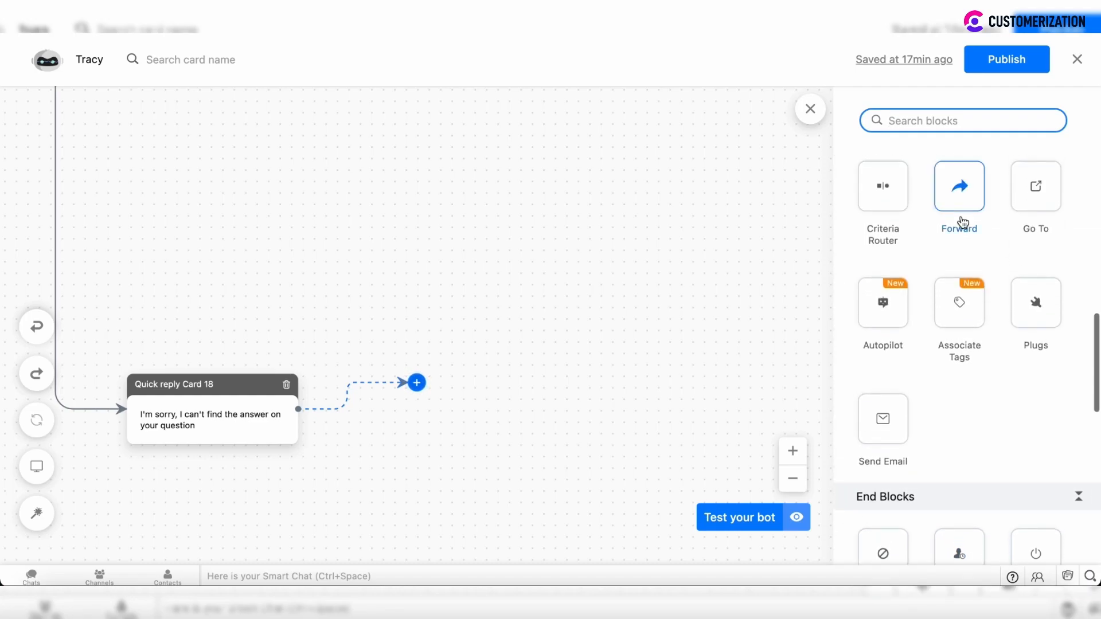
{"action": "scroll", "coordinate": [961, 221], "scroll_direction": "up", "scroll_amount": 2}
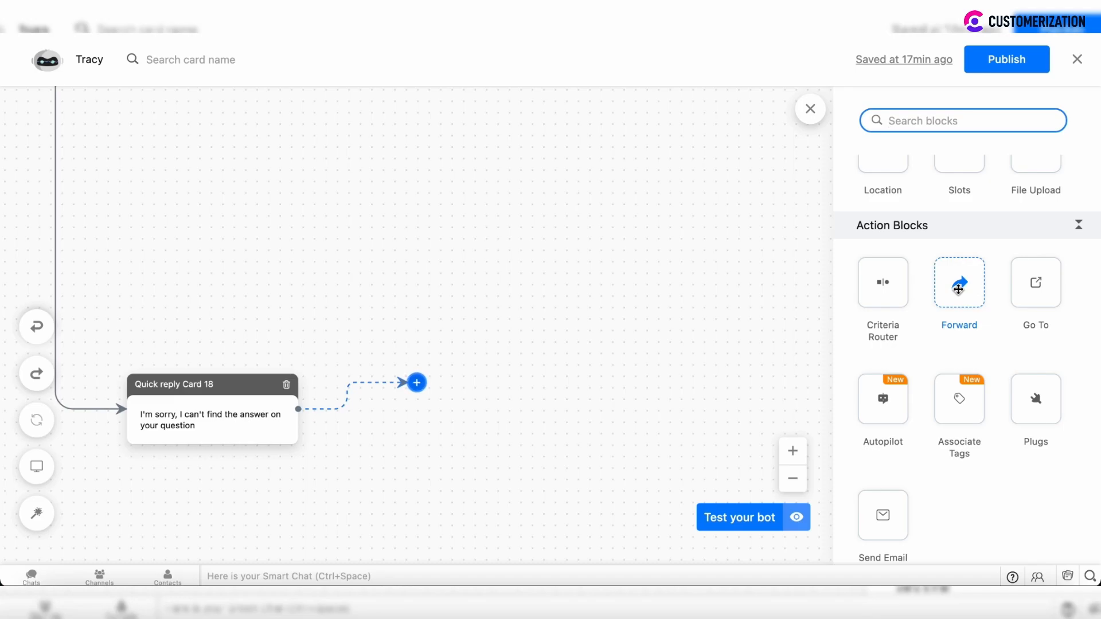
{"action": "scroll", "coordinate": [959, 358], "scroll_direction": "down", "scroll_amount": 7}
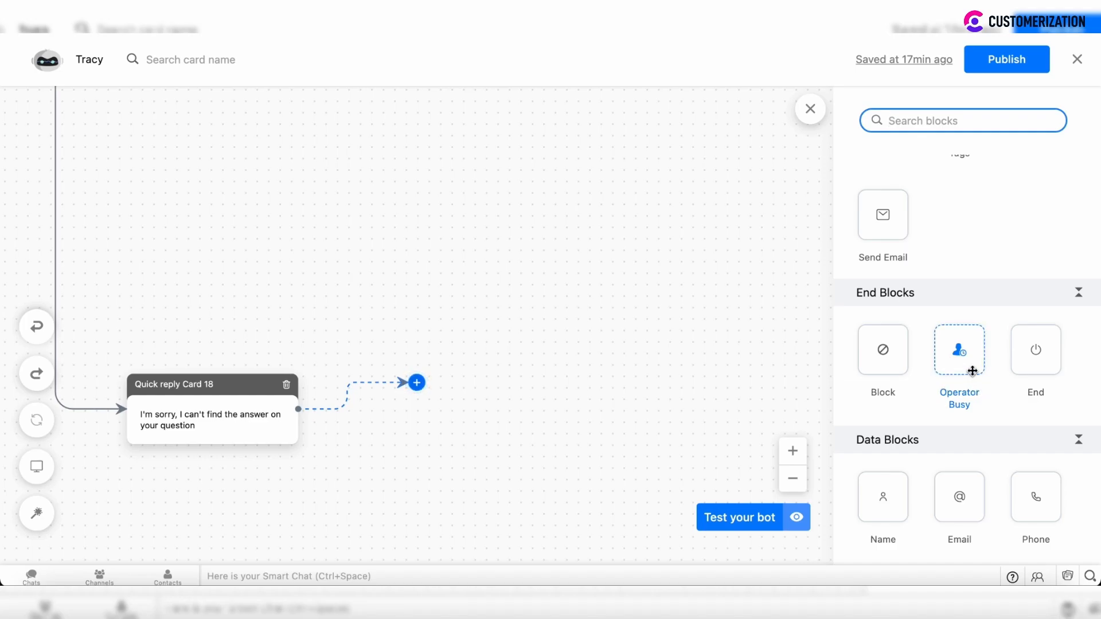
{"action": "scroll", "coordinate": [973, 371], "scroll_direction": "down", "scroll_amount": 2}
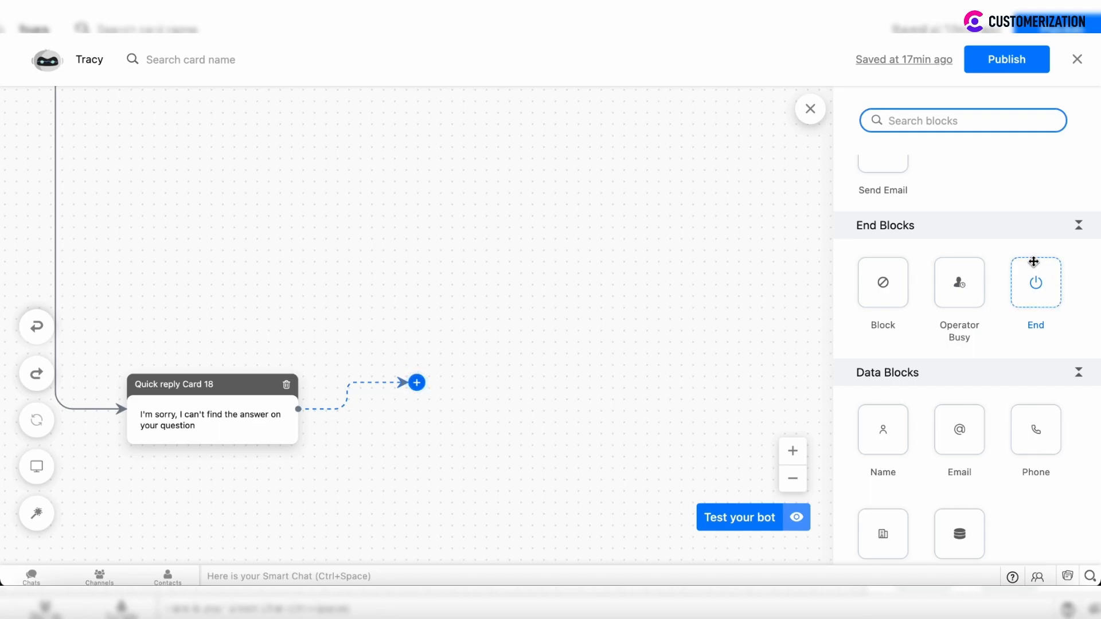
View the field types offered by the Visitor Fields block and return to the block list without adding the card
{"action": "scroll", "coordinate": [1052, 315], "scroll_direction": "down", "scroll_amount": 3}
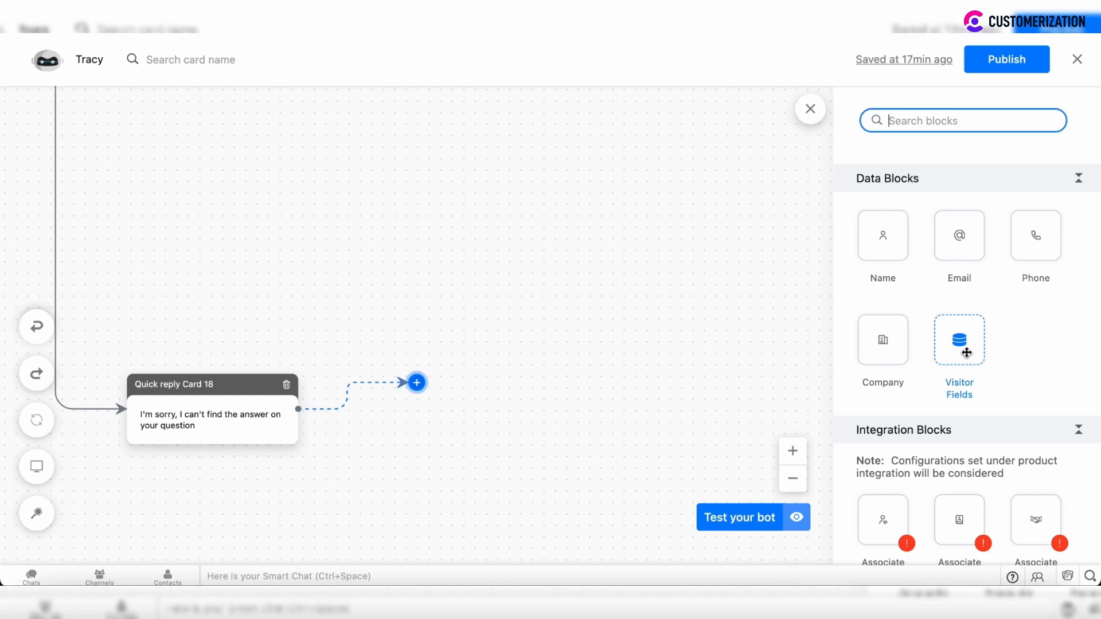
{"action": "scroll", "coordinate": [967, 353], "scroll_direction": "down", "scroll_amount": 1}
{"action": "left_click", "coordinate": [966, 303]}
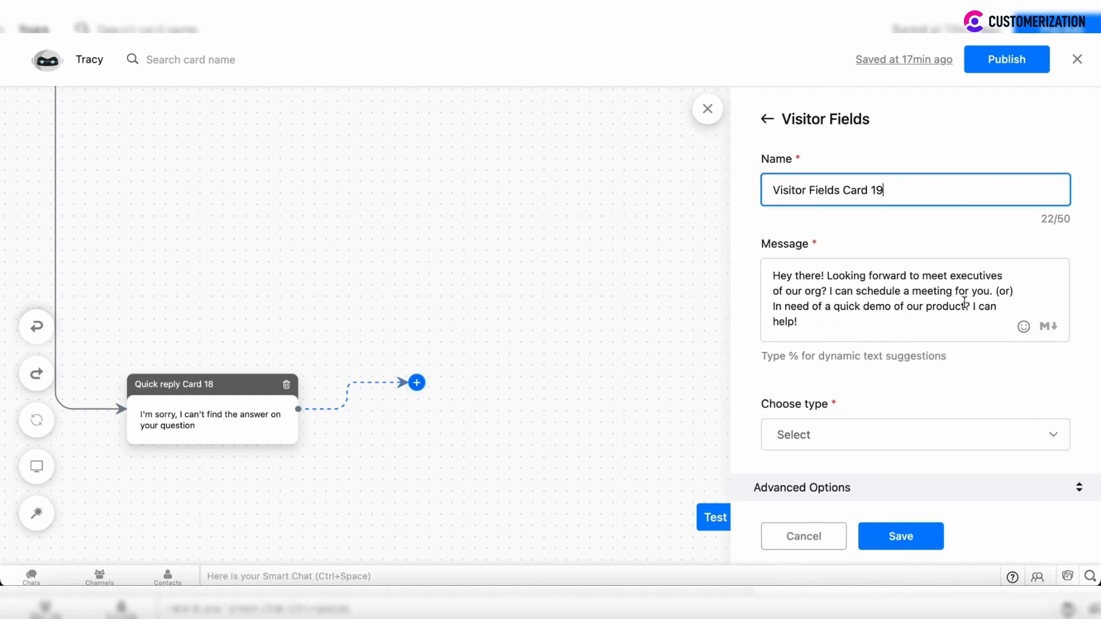
{"action": "left_click", "coordinate": [815, 433]}
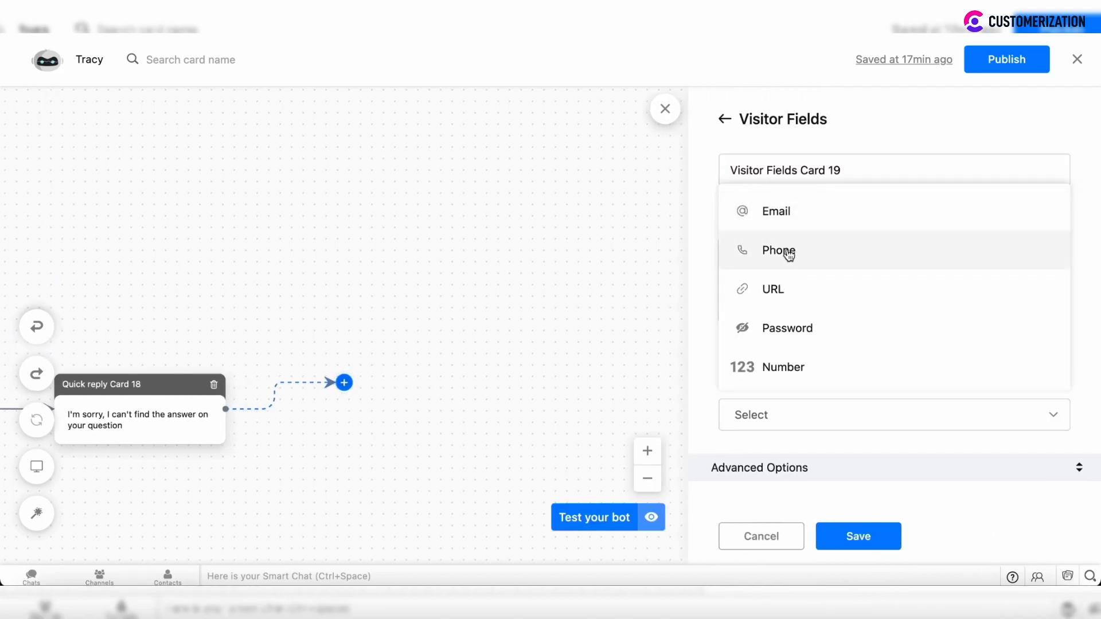
{"action": "scroll", "coordinate": [791, 366], "scroll_direction": "down", "scroll_amount": 1}
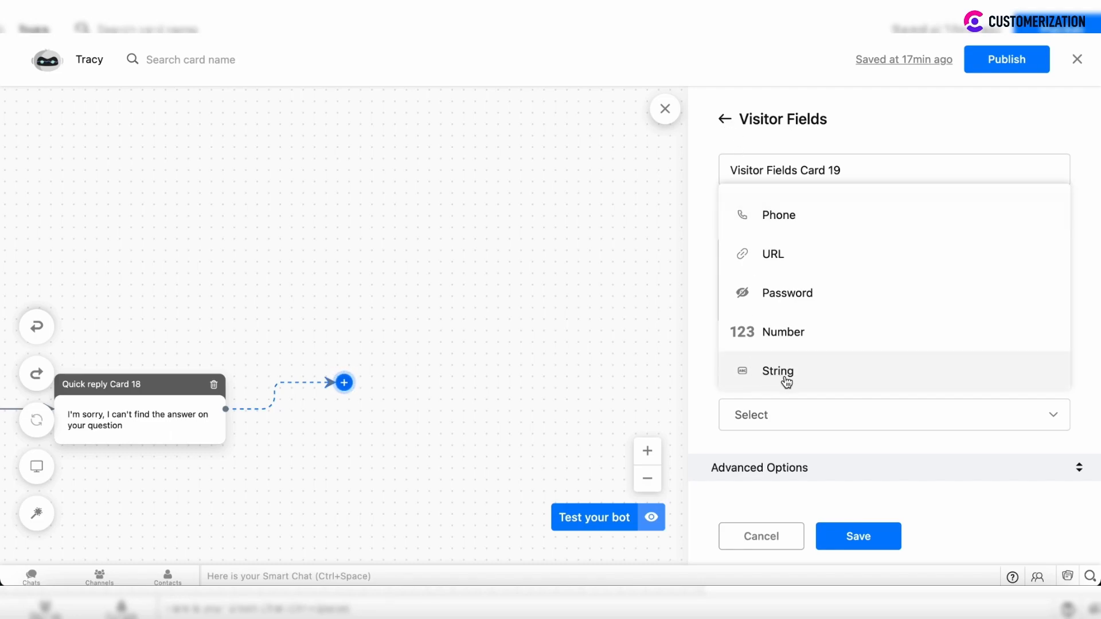
{"action": "left_click", "coordinate": [724, 119]}
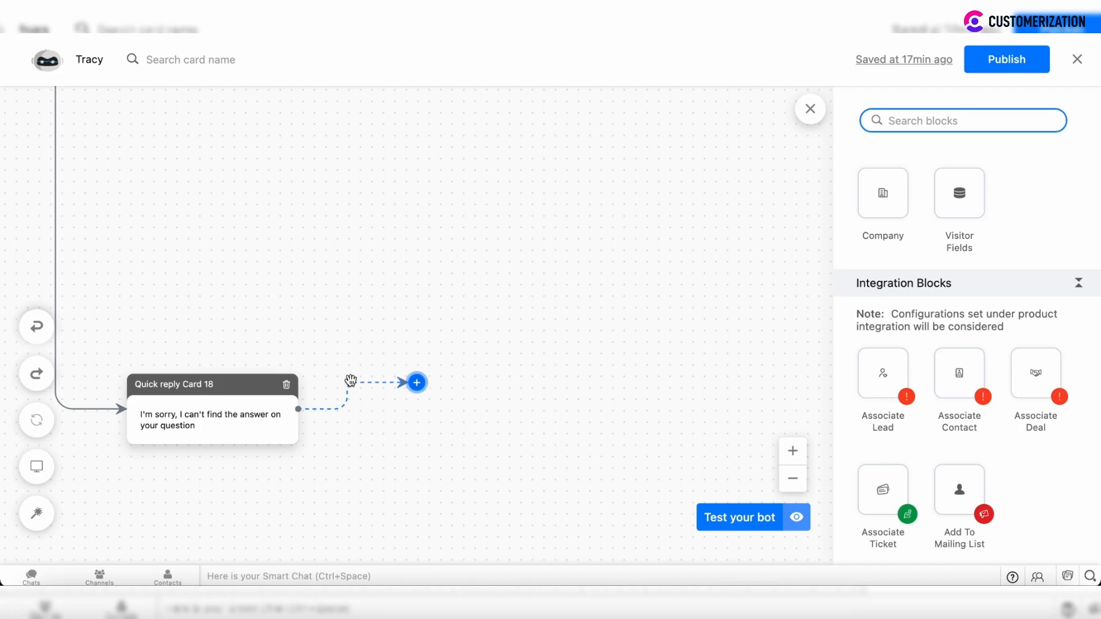
Examine the Integration Blocks, including Associate Contact, and compare them with the Data Blocks
{"action": "scroll", "coordinate": [896, 451], "scroll_direction": "up", "scroll_amount": 1}
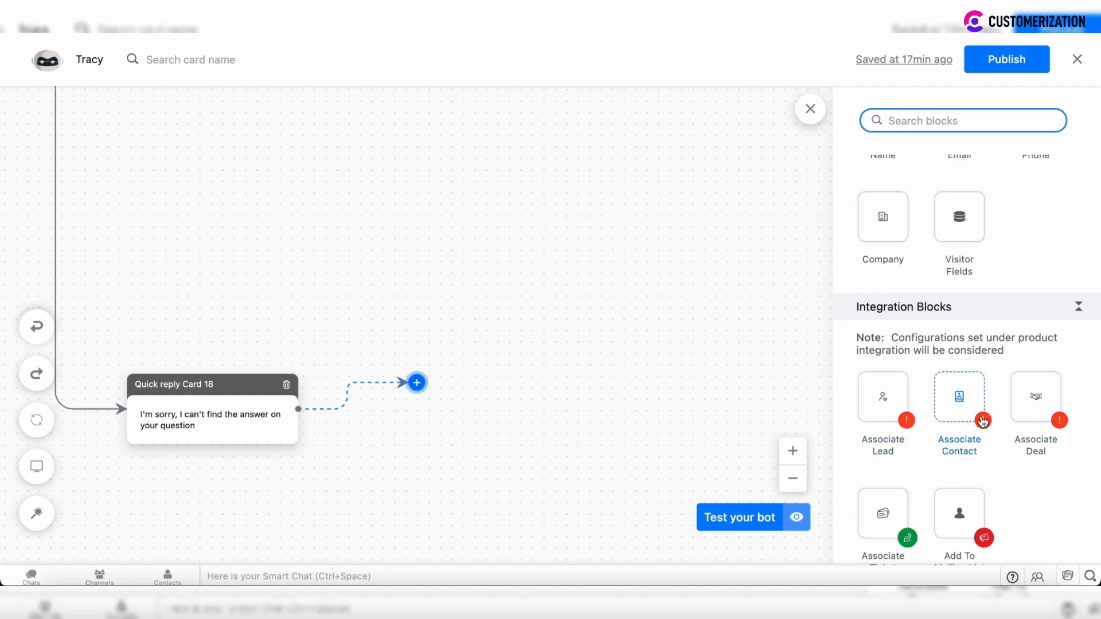
{"action": "mouse_move", "coordinate": [982, 424]}
{"action": "scroll", "coordinate": [927, 350], "scroll_direction": "up", "scroll_amount": 3}
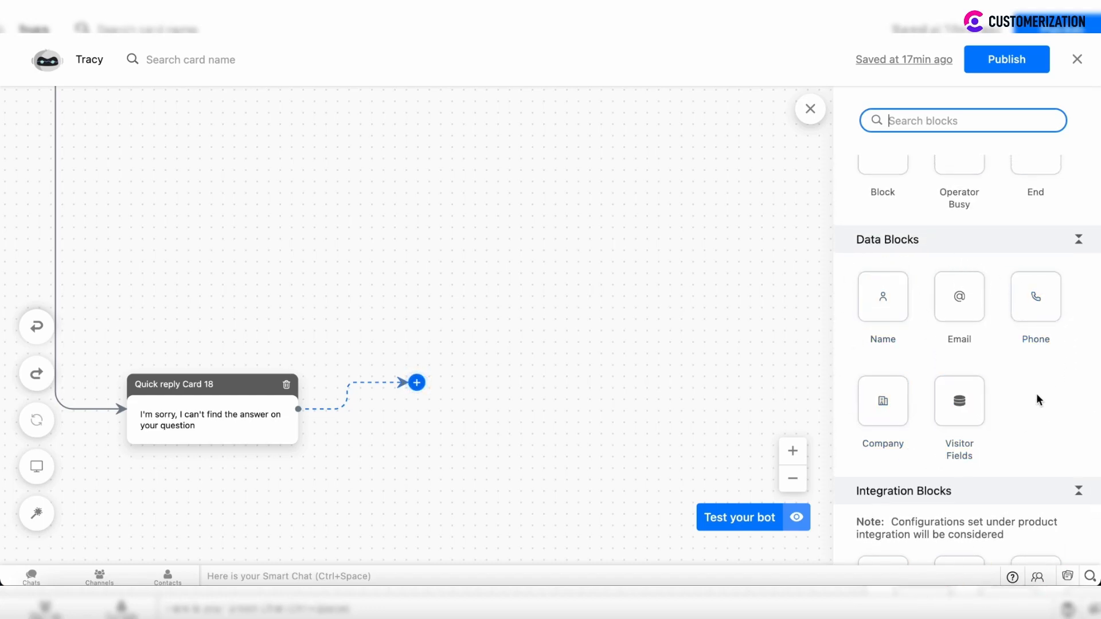
{"action": "scroll", "coordinate": [958, 346], "scroll_direction": "down", "scroll_amount": 3}
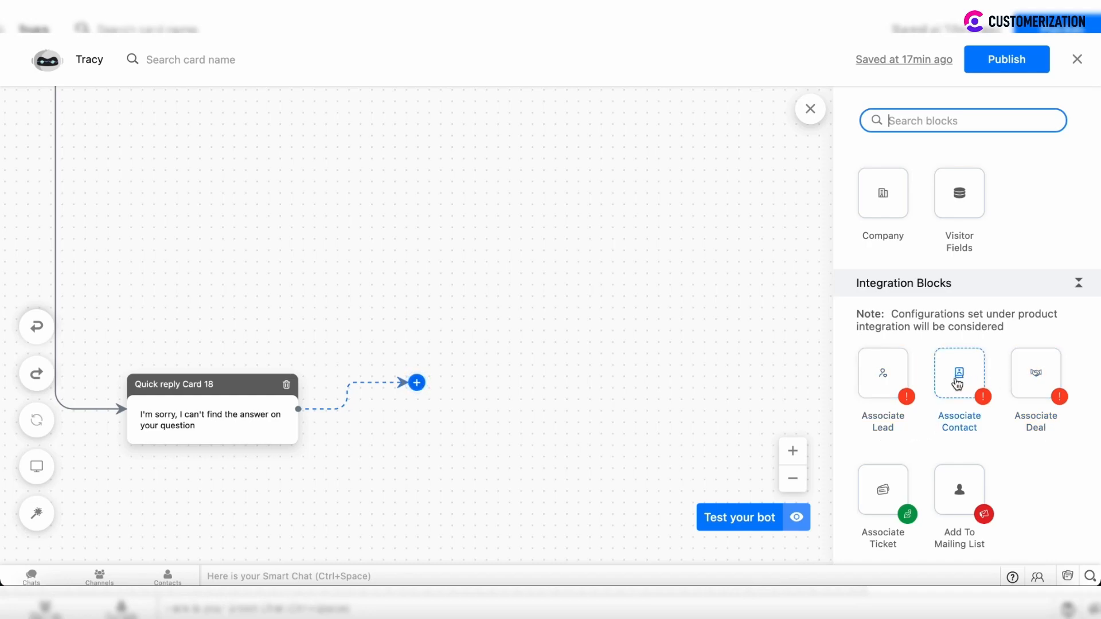
{"action": "scroll", "coordinate": [953, 356], "scroll_direction": "up", "scroll_amount": 3}
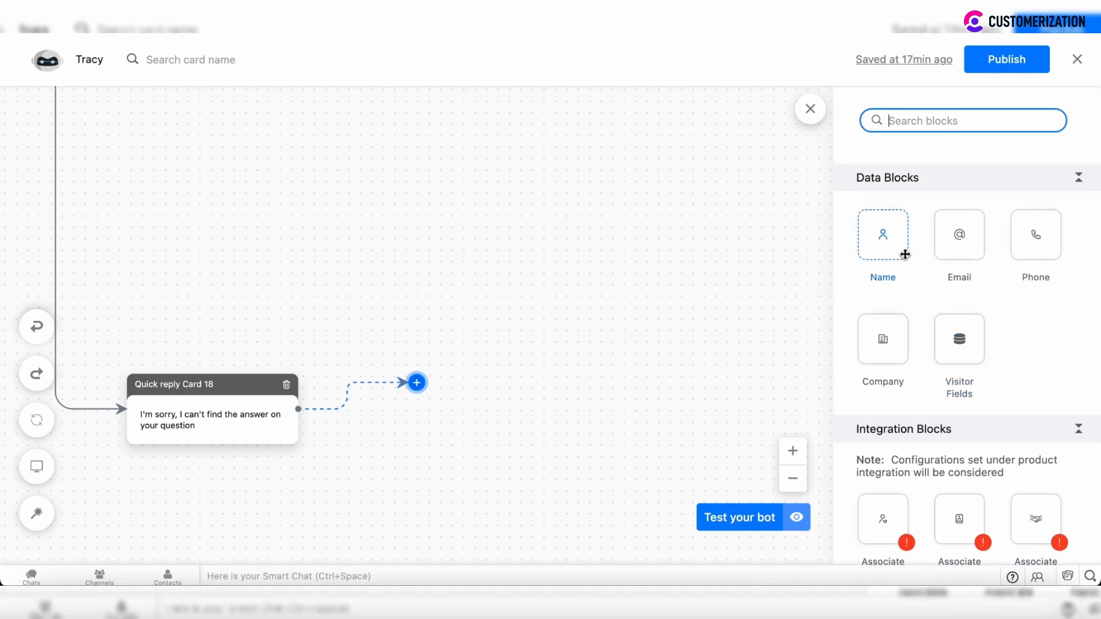
{"action": "scroll", "coordinate": [905, 254], "scroll_direction": "up", "scroll_amount": 10}
Open Button Card 1 near the start of the flow and review its message and button texts
{"action": "scroll", "coordinate": [499, 212], "scroll_direction": "left", "scroll_amount": 10}
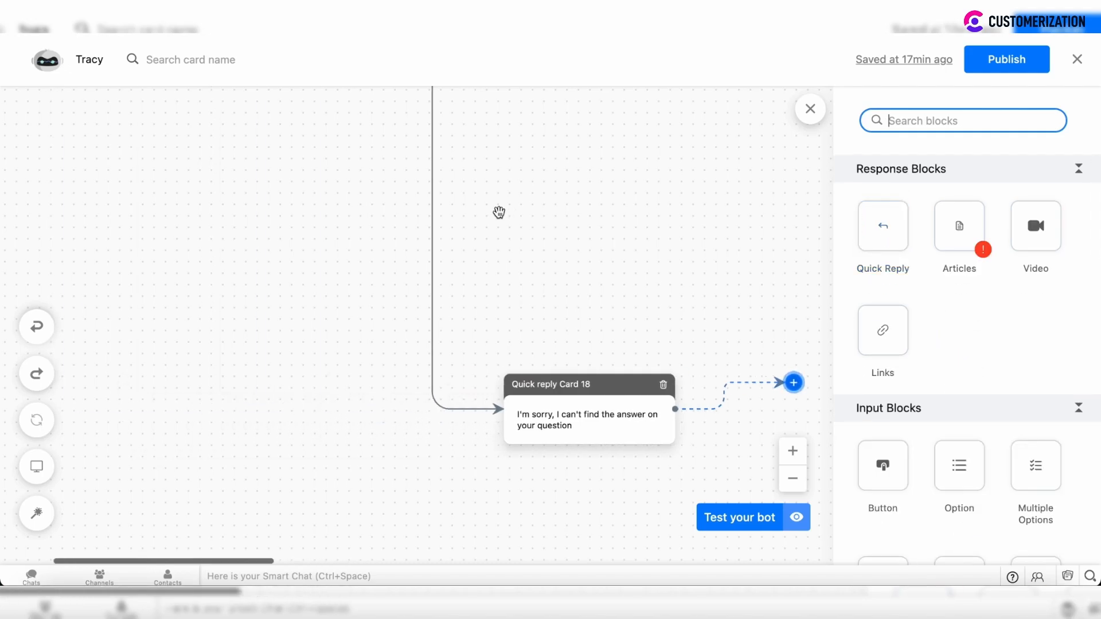
{"action": "scroll", "coordinate": [499, 213], "scroll_direction": "up", "scroll_amount": 8}
{"action": "scroll", "coordinate": [499, 212], "scroll_direction": "up", "scroll_amount": 5}
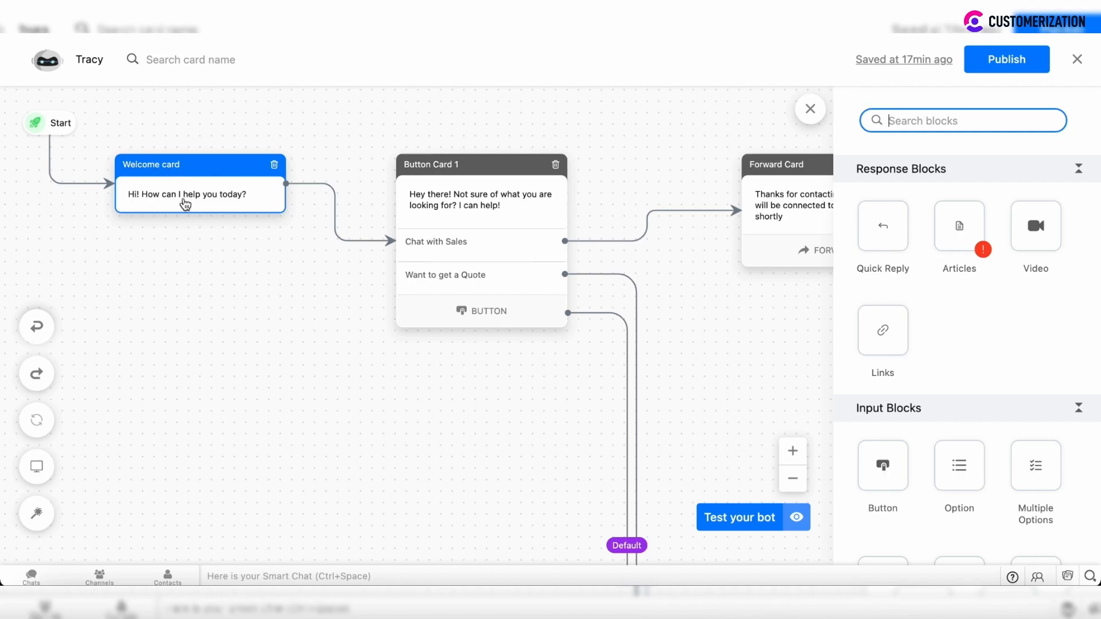
{"action": "scroll", "coordinate": [315, 261], "scroll_direction": "right", "scroll_amount": 5}
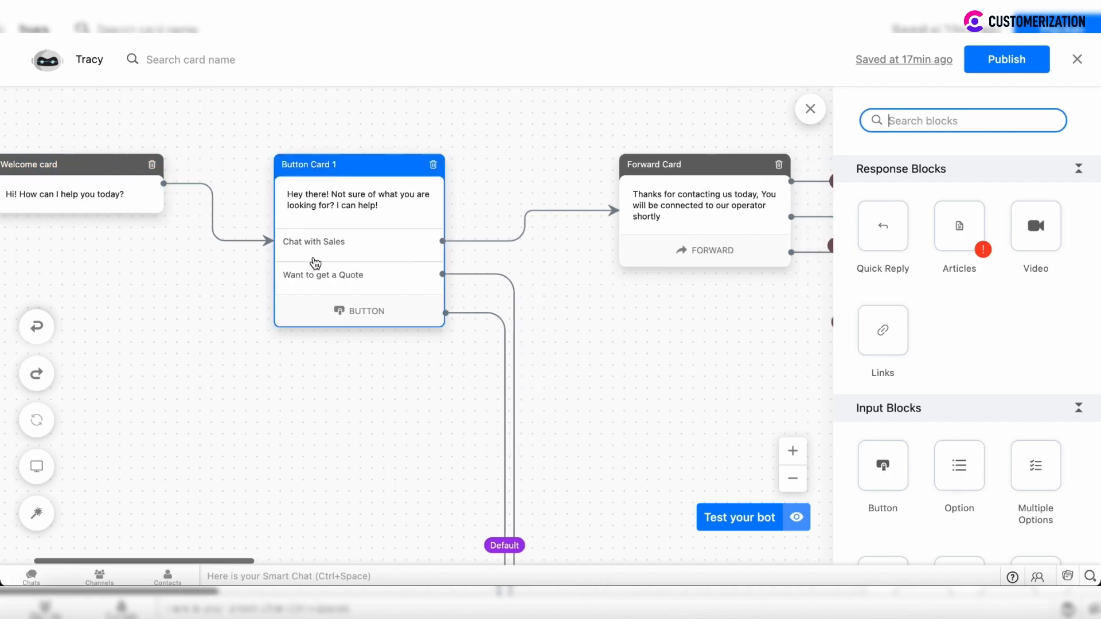
{"action": "left_click", "coordinate": [347, 206]}
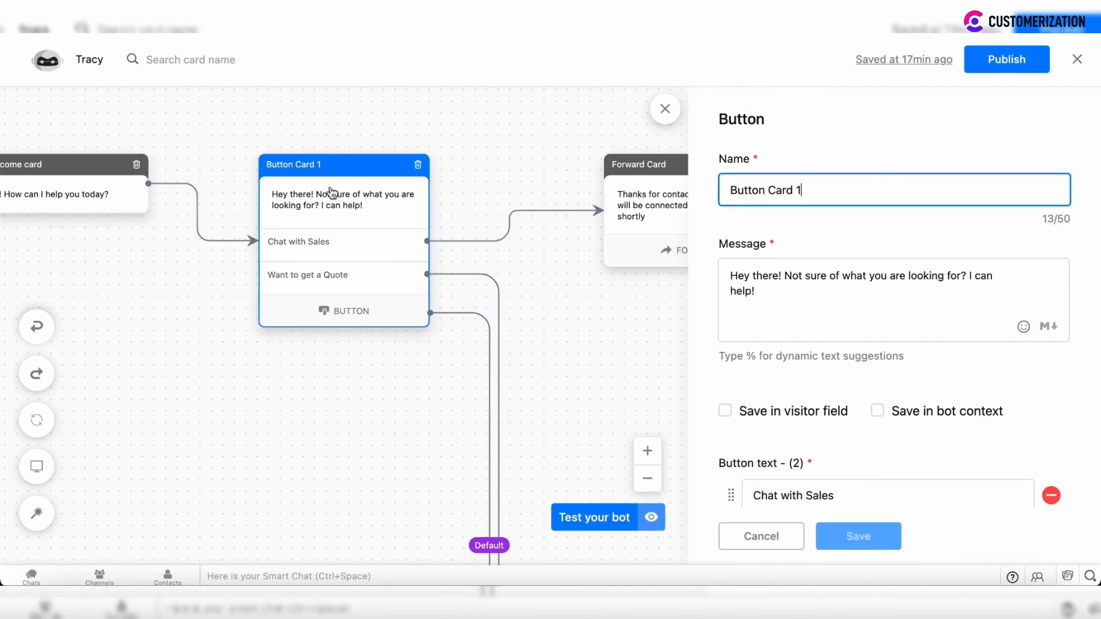
{"action": "left_click_drag", "start_coordinate": [777, 294], "coordinate": [726, 271]}
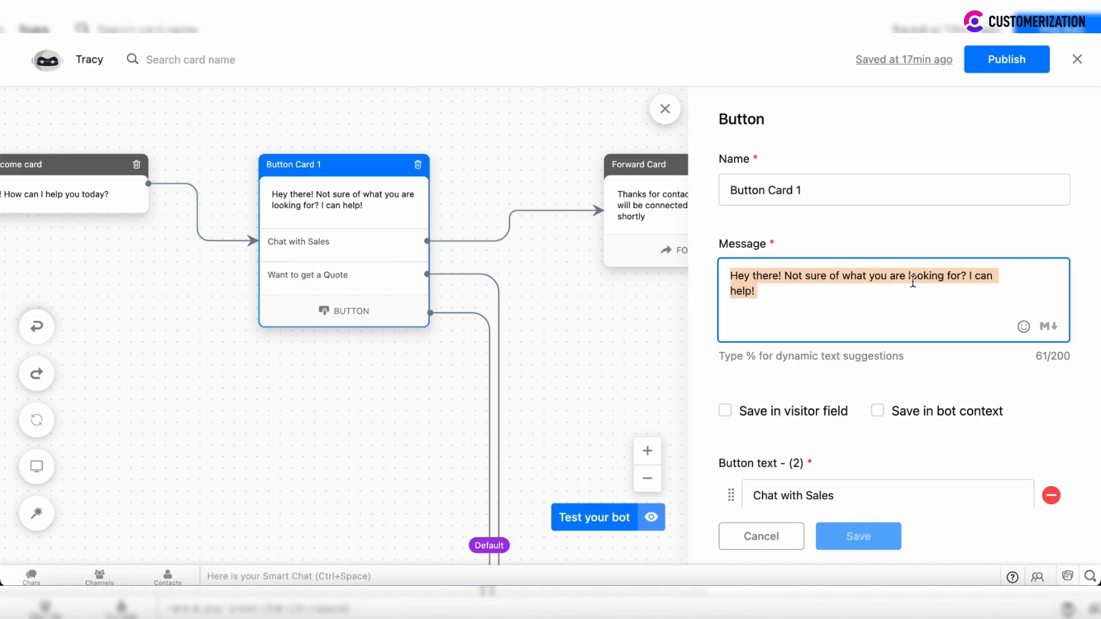
{"action": "scroll", "coordinate": [808, 311], "scroll_direction": "down", "scroll_amount": 3}
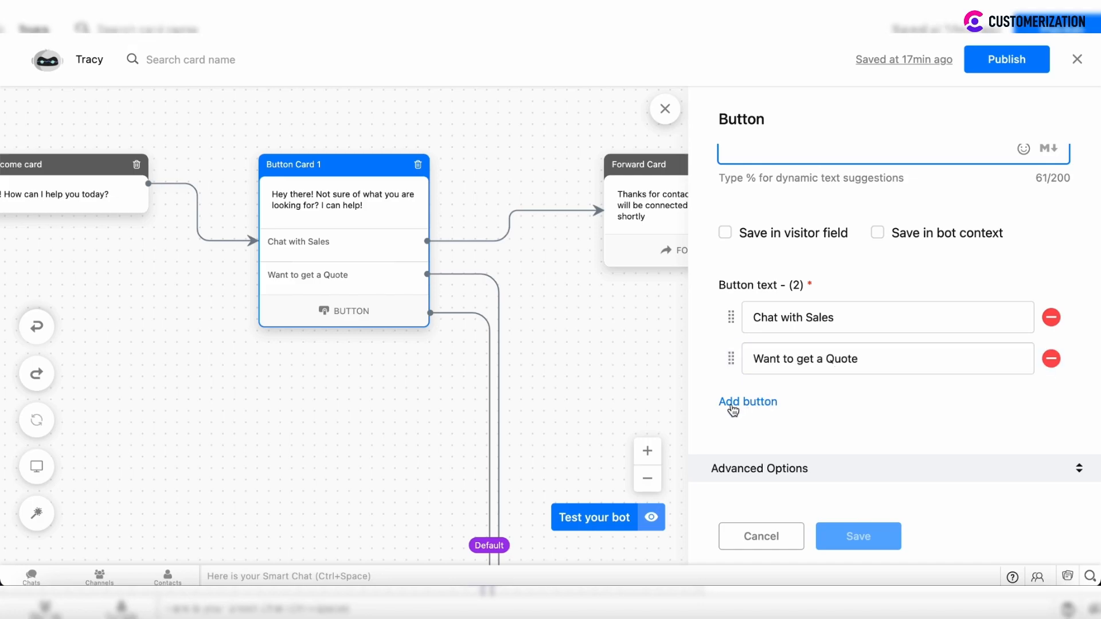
Try adding another button to Button Card 1, remove it and cancel the card edits
{"action": "left_click", "coordinate": [752, 403]}
{"action": "left_click", "coordinate": [1051, 400]}
{"action": "left_click", "coordinate": [776, 537]}
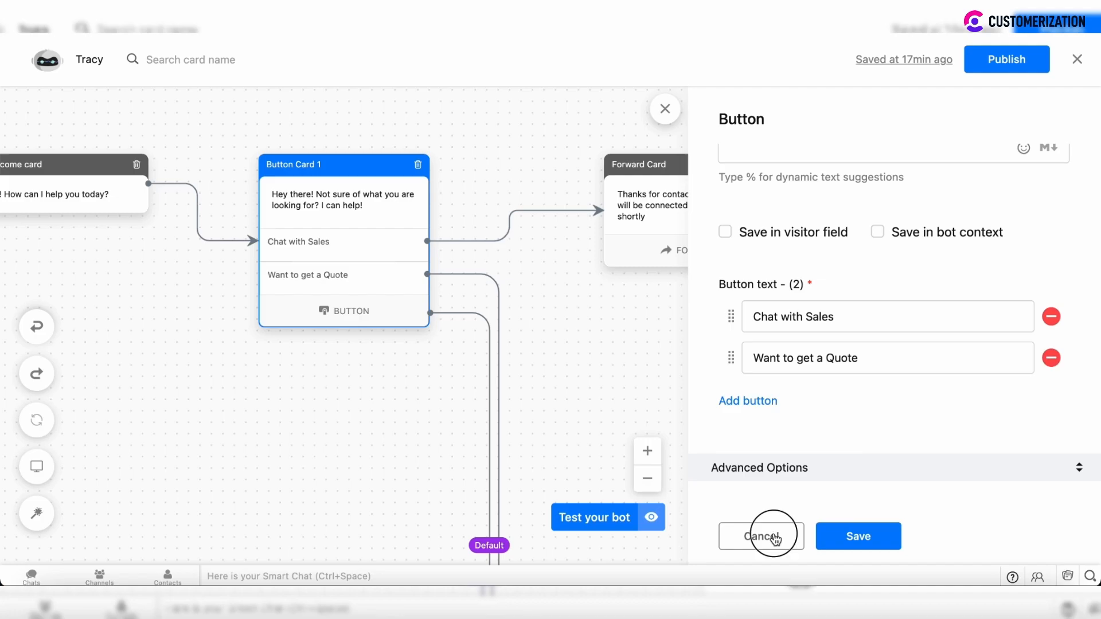
Reopen and close Button Card 1's settings, and follow its Chat with Sales branch to the Forward Card and operator busy cards
{"action": "left_click", "coordinate": [328, 244]}
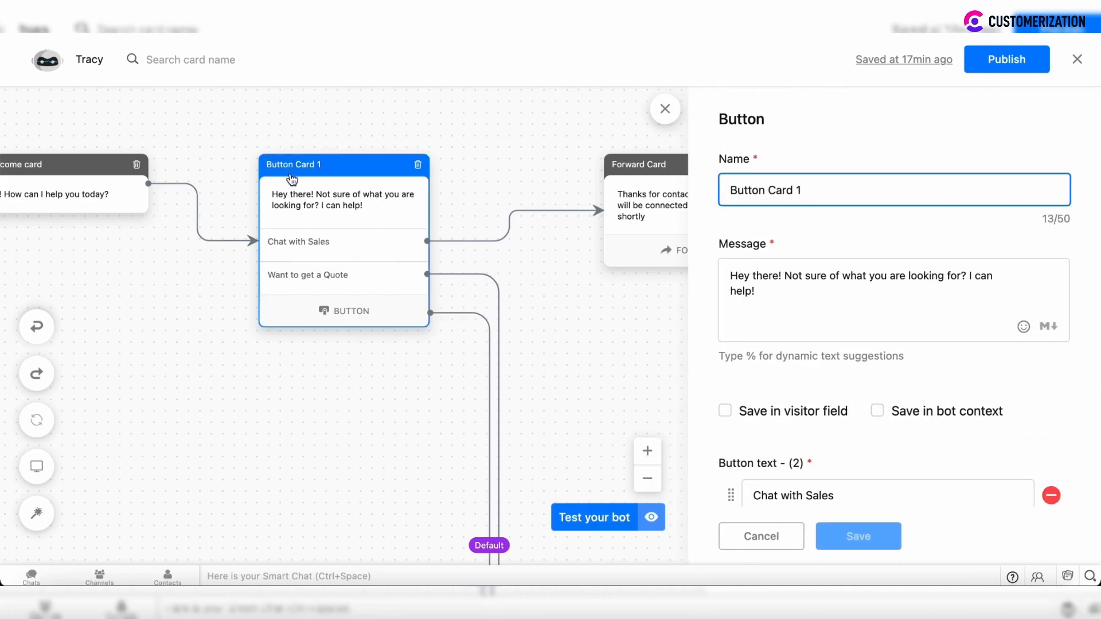
{"action": "left_click", "coordinate": [666, 109]}
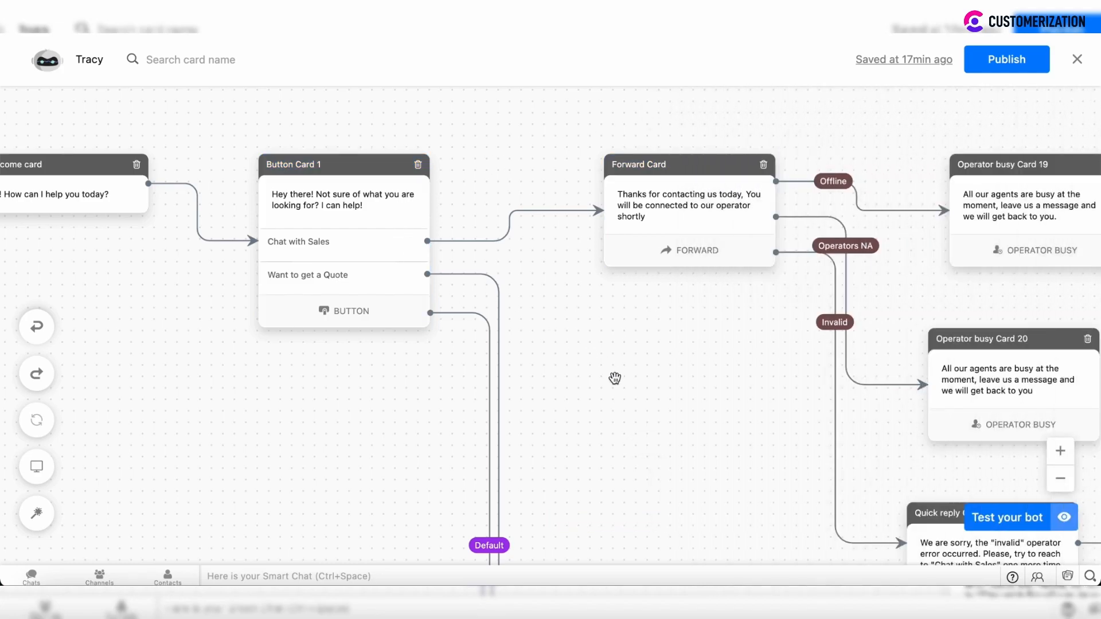
{"action": "scroll", "coordinate": [615, 379], "scroll_direction": "right", "scroll_amount": 2}
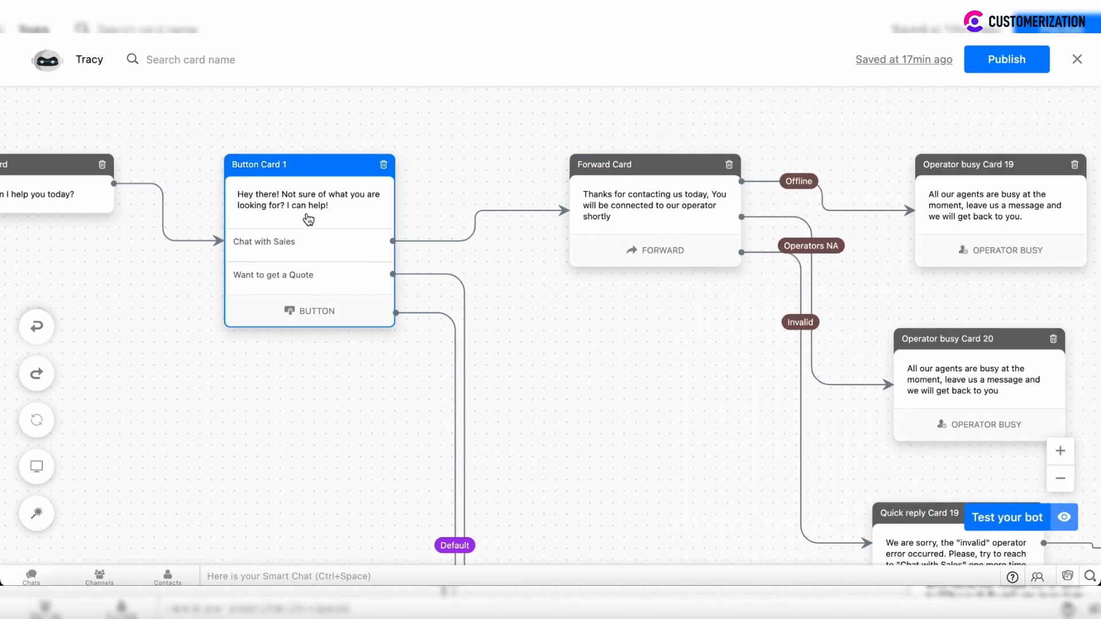
{"action": "mouse_move", "coordinate": [415, 242]}
{"action": "scroll", "coordinate": [654, 332], "scroll_direction": "right", "scroll_amount": 5}
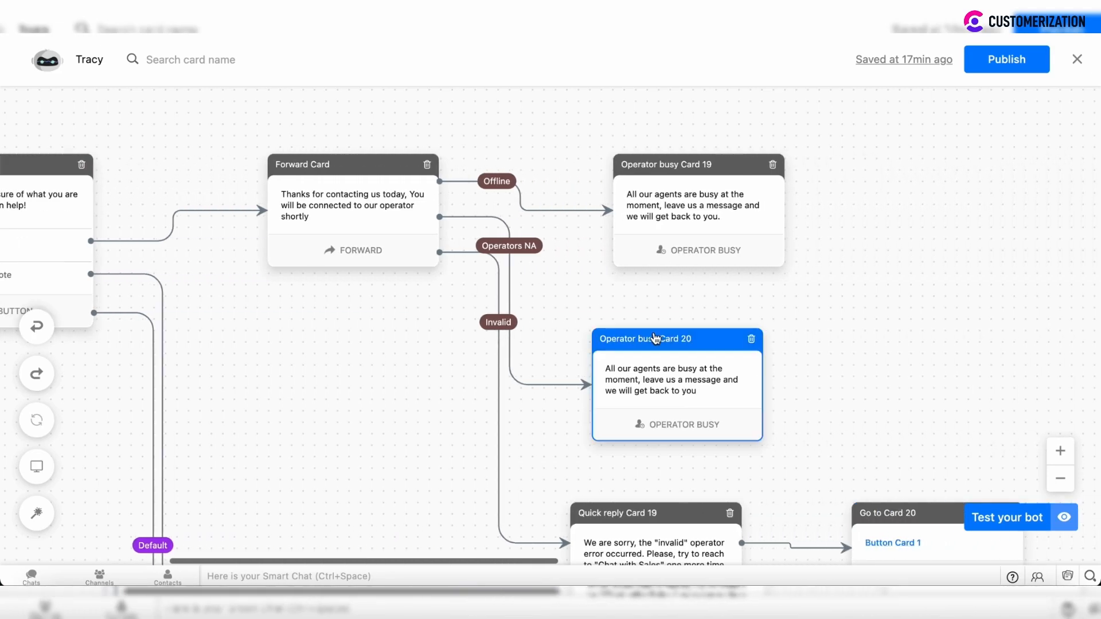
Add an Option card after Quick reply Card 18 with its default message and three default items, and save it
{"action": "scroll", "coordinate": [654, 336], "scroll_direction": "down", "scroll_amount": 15}
{"action": "left_click", "coordinate": [515, 383]}
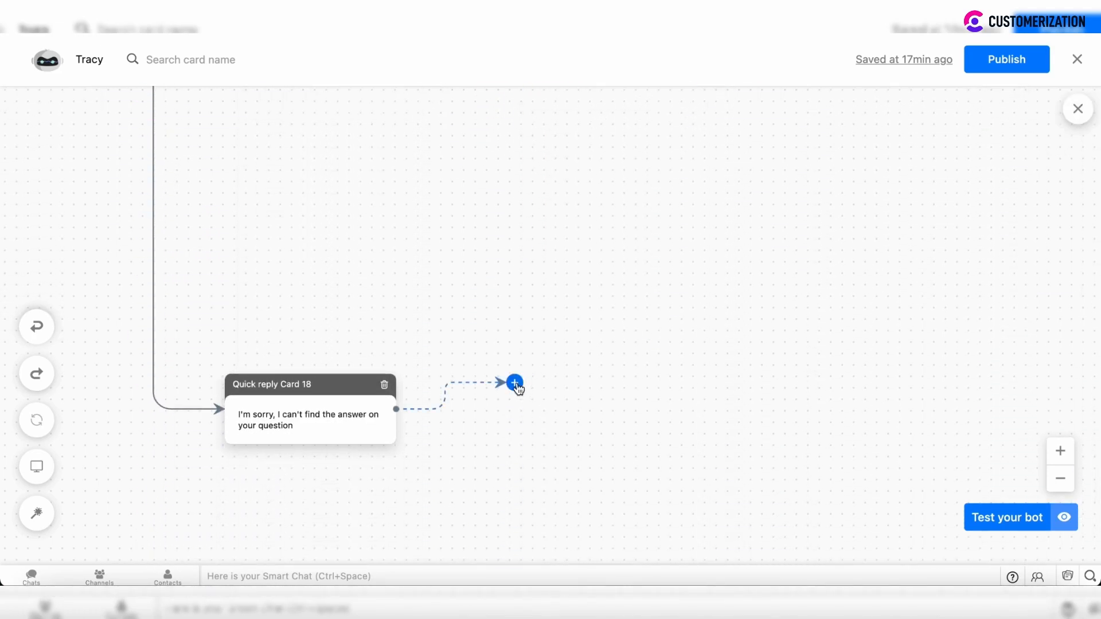
{"action": "scroll", "coordinate": [952, 334], "scroll_direction": "down", "scroll_amount": 2}
{"action": "left_click", "coordinate": [956, 346]}
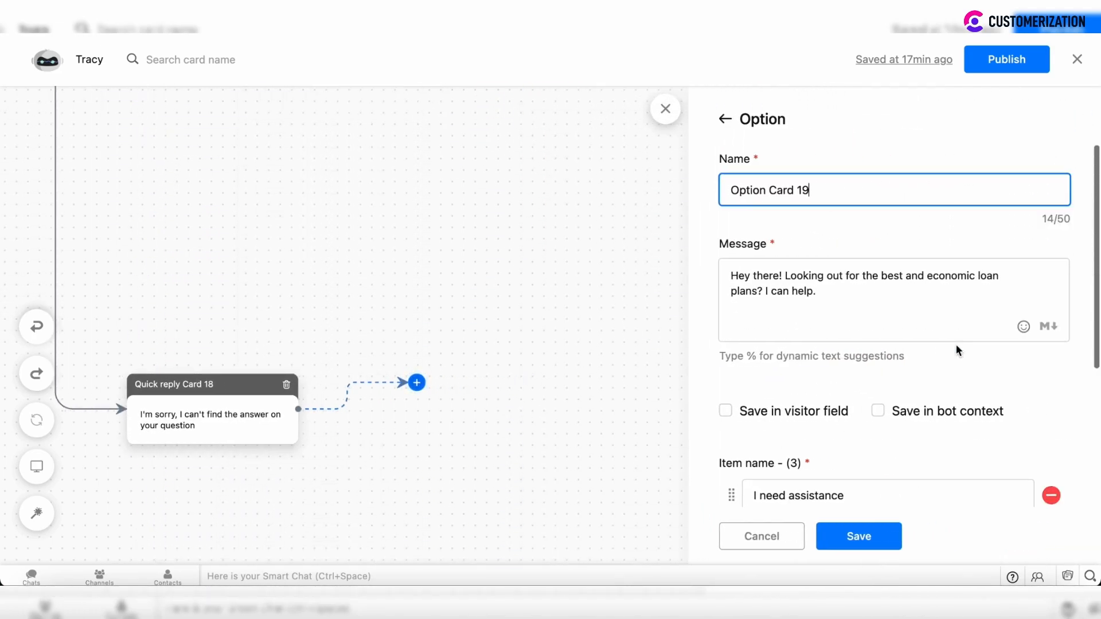
{"action": "scroll", "coordinate": [826, 368], "scroll_direction": "down", "scroll_amount": 2}
{"action": "scroll", "coordinate": [821, 347], "scroll_direction": "down", "scroll_amount": 1}
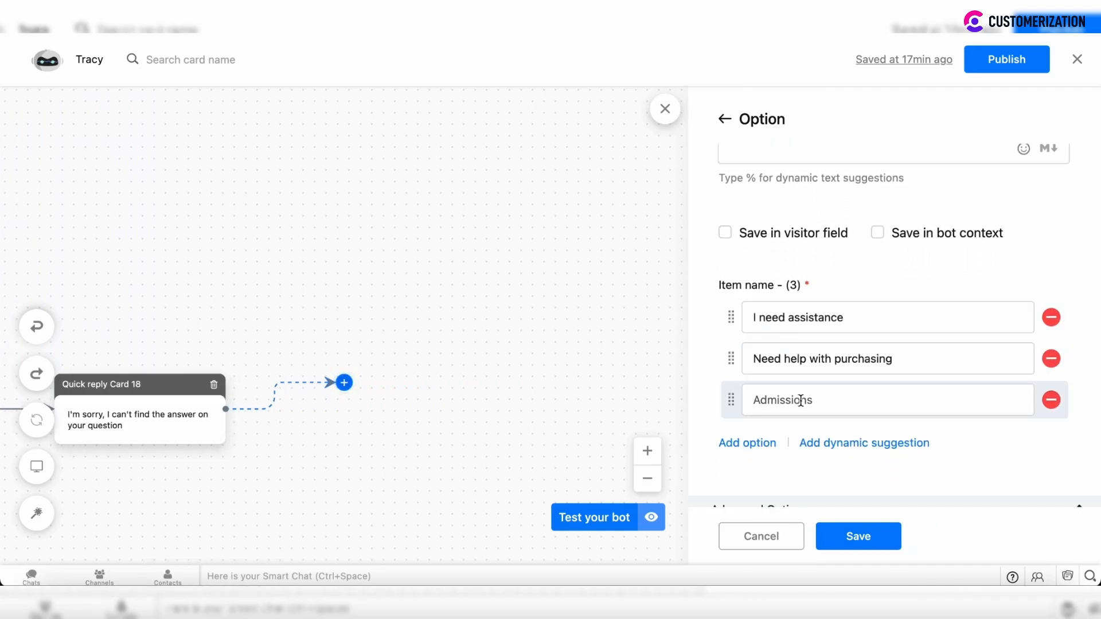
{"action": "left_click", "coordinate": [846, 536]}
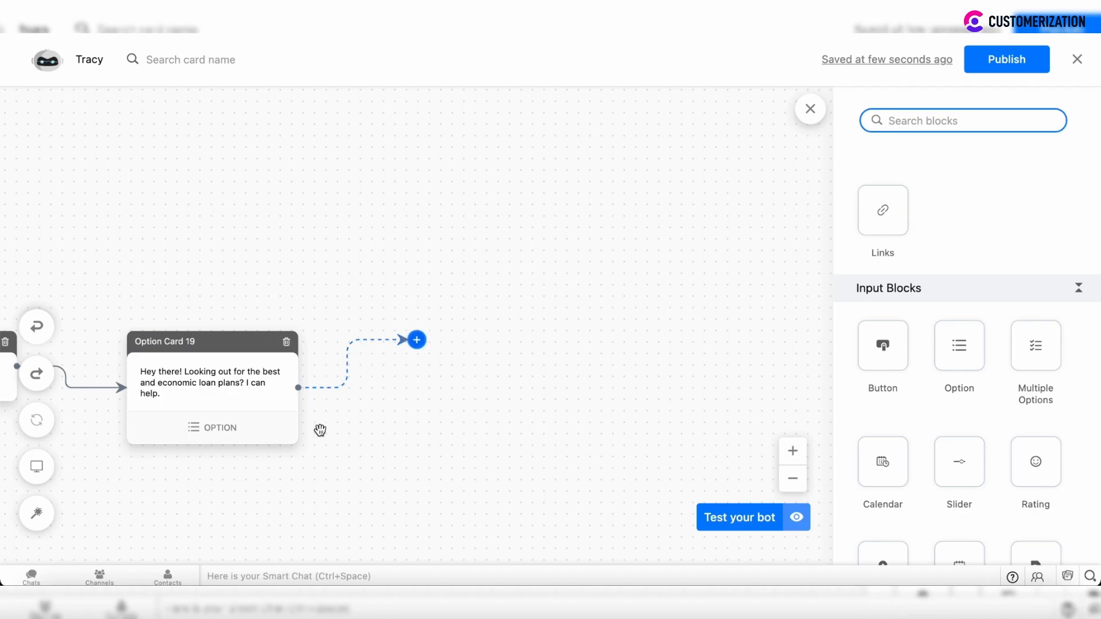
Delete the Option card that follows Quick reply Card 18 and return to Button Card 1
{"action": "left_click", "coordinate": [286, 342]}
{"action": "left_click", "coordinate": [600, 380]}
{"action": "scroll", "coordinate": [372, 302], "scroll_direction": "left", "scroll_amount": 10}
{"action": "scroll", "coordinate": [372, 302], "scroll_direction": "left", "scroll_amount": 3}
{"action": "scroll", "coordinate": [372, 302], "scroll_direction": "up", "scroll_amount": 12}
{"action": "scroll", "coordinate": [220, 269], "scroll_direction": "left", "scroll_amount": 3}
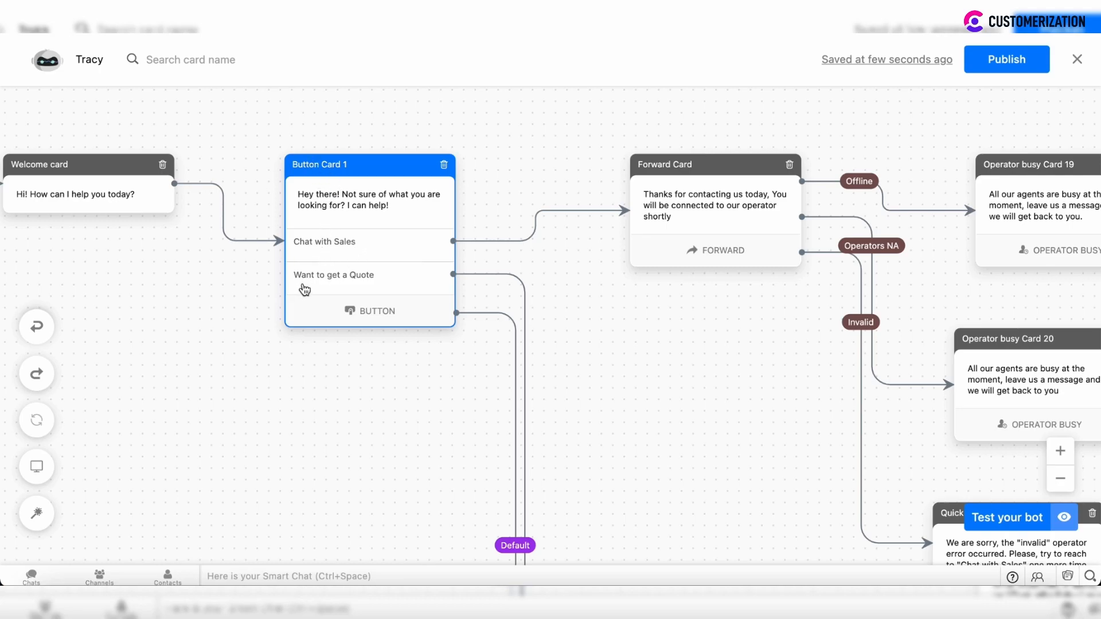
Trace where Button Card 1's Chat with Sales, Want to get a Quote and Default branches lead
{"action": "scroll", "coordinate": [399, 308], "scroll_direction": "down", "scroll_amount": 1}
{"action": "scroll", "coordinate": [398, 308], "scroll_direction": "down", "scroll_amount": 2}
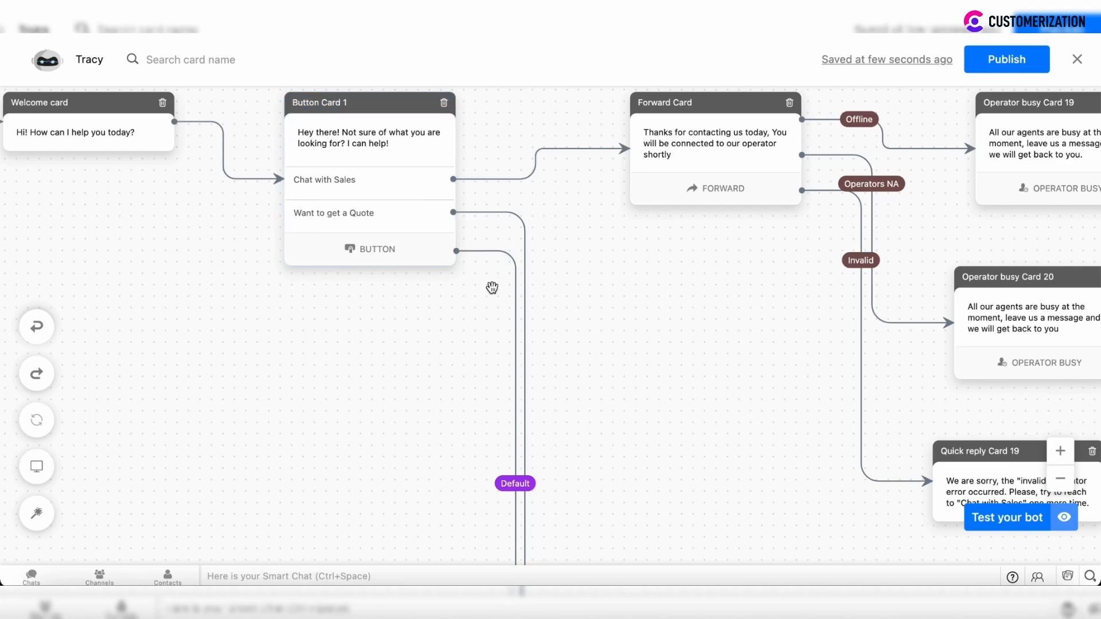
{"action": "scroll", "coordinate": [518, 479], "scroll_direction": "down", "scroll_amount": 5}
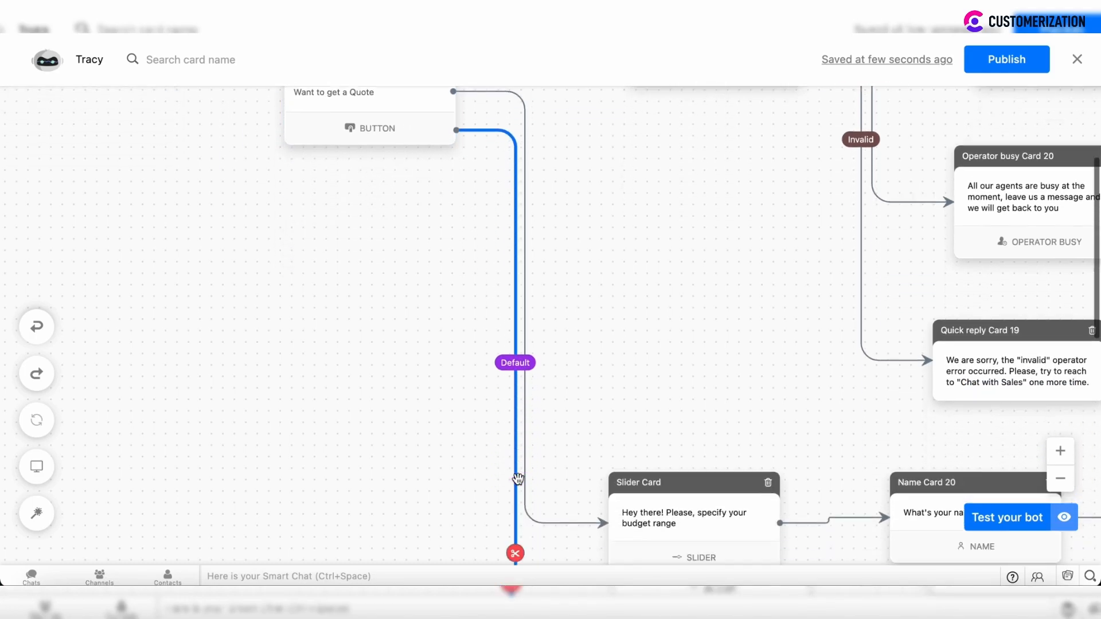
{"action": "scroll", "coordinate": [438, 290], "scroll_direction": "up", "scroll_amount": 5}
{"action": "scroll", "coordinate": [438, 291], "scroll_direction": "right", "scroll_amount": 6}
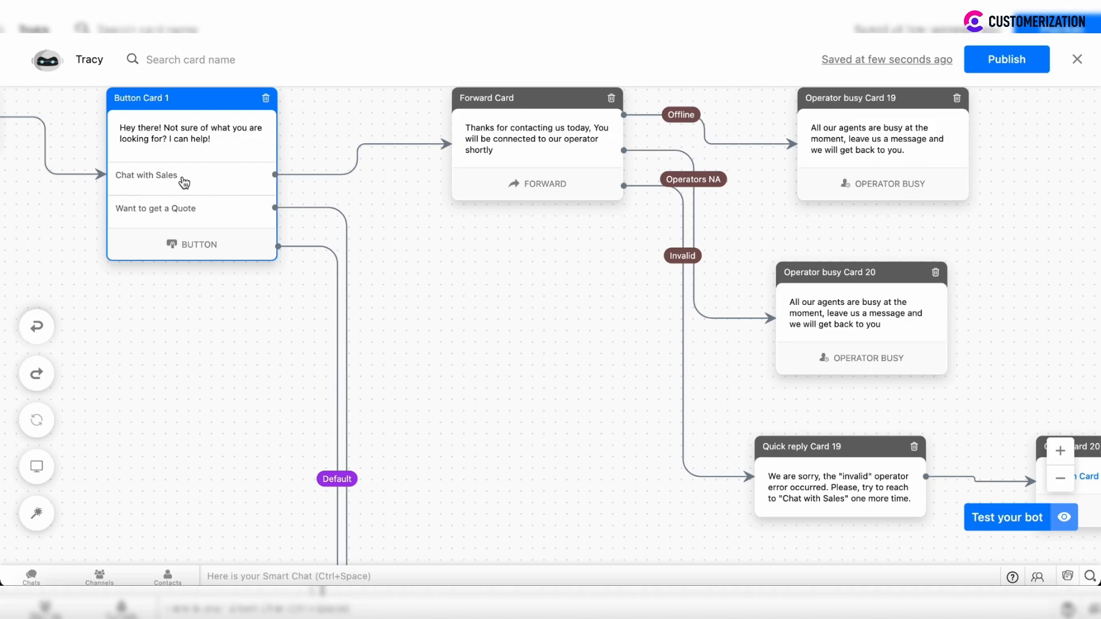
Review the settings of the Forward Card and Operator busy Card 19, and close them without changes
{"action": "left_click", "coordinate": [539, 114]}
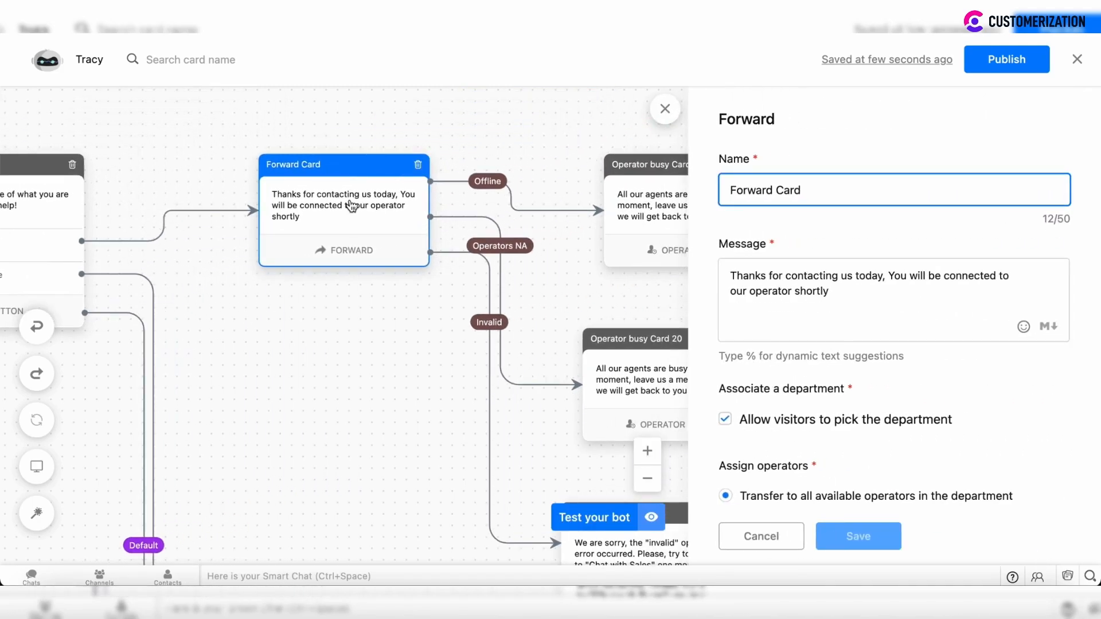
{"action": "scroll", "coordinate": [351, 207], "scroll_direction": "right", "scroll_amount": 2}
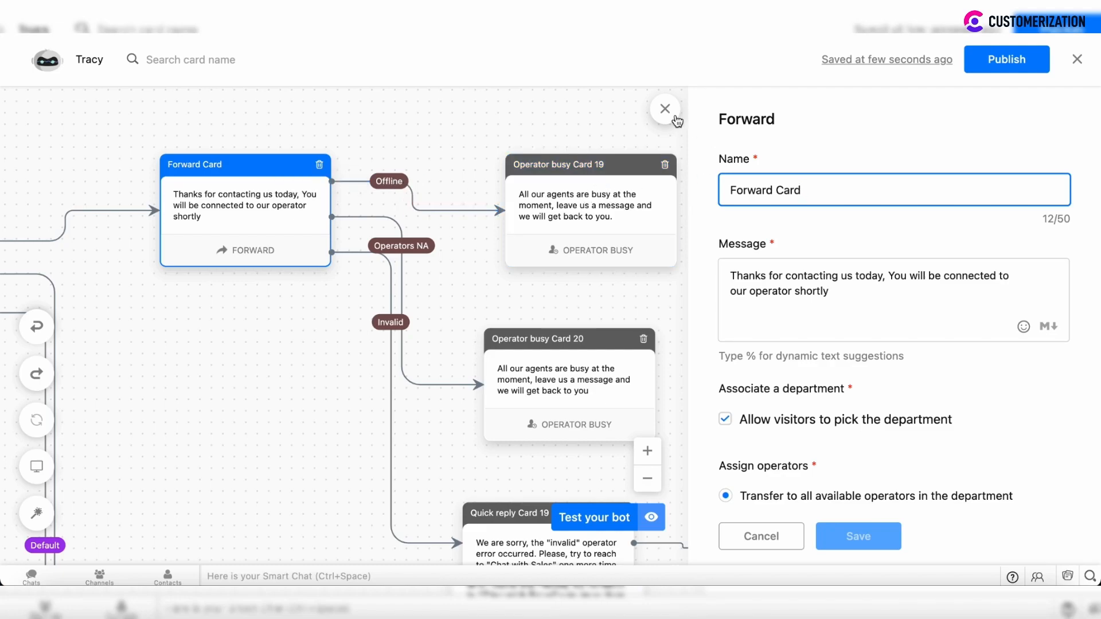
{"action": "left_click", "coordinate": [592, 167]}
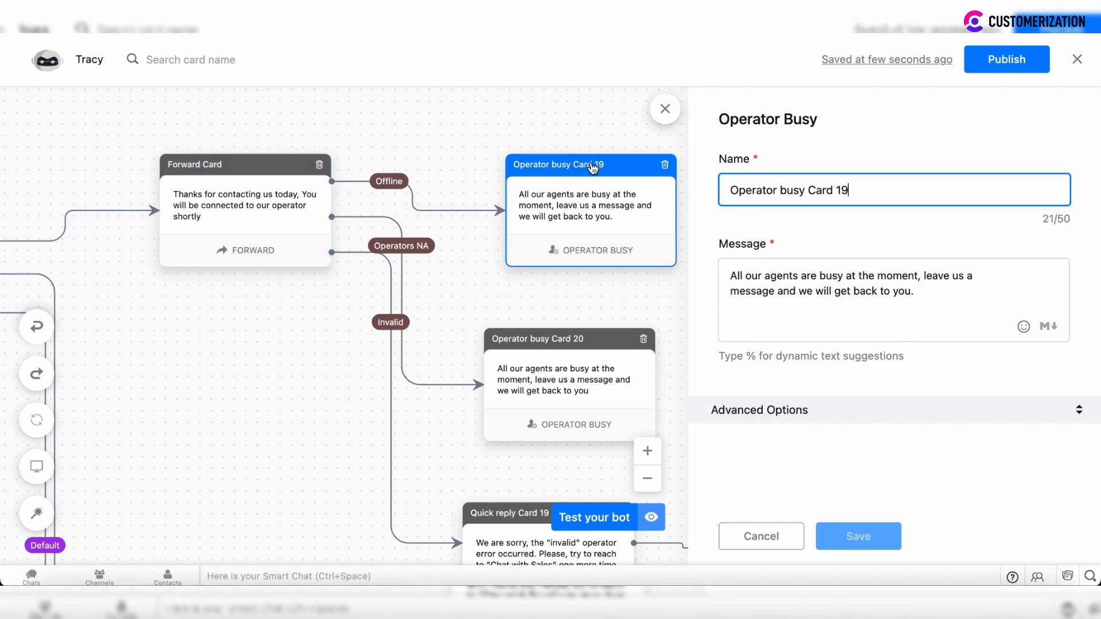
{"action": "left_click", "coordinate": [665, 109]}
Examine the Forward Card's Offline, Operators NA and Invalid branches and the Chat with Sales button that leads to them
{"action": "scroll", "coordinate": [431, 164], "scroll_direction": "down", "scroll_amount": 3}
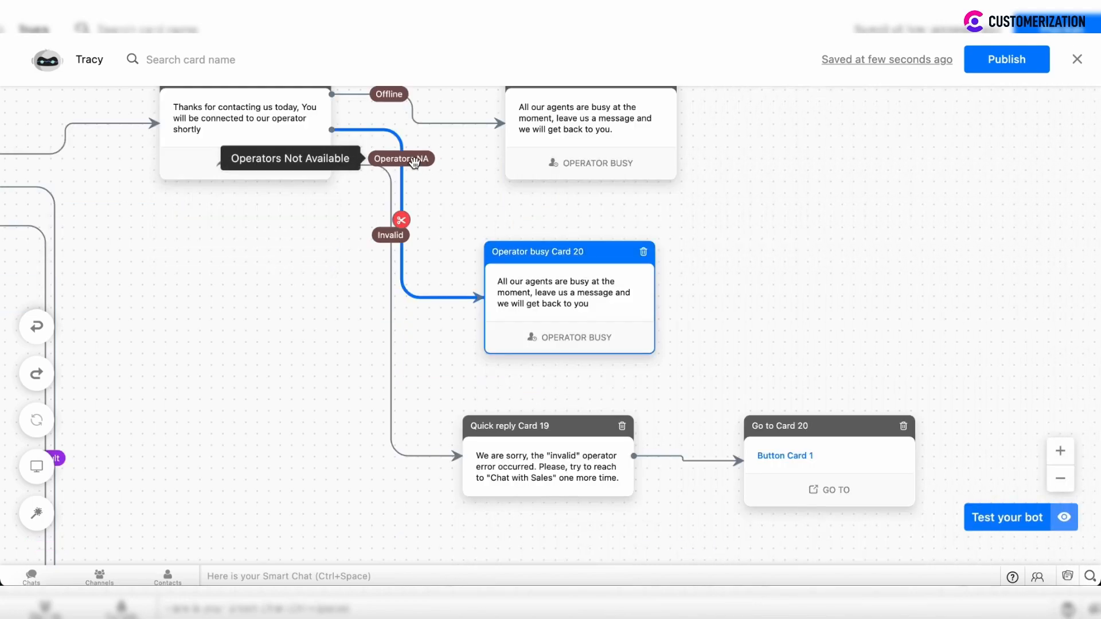
{"action": "scroll", "coordinate": [546, 285], "scroll_direction": "up", "scroll_amount": 2}
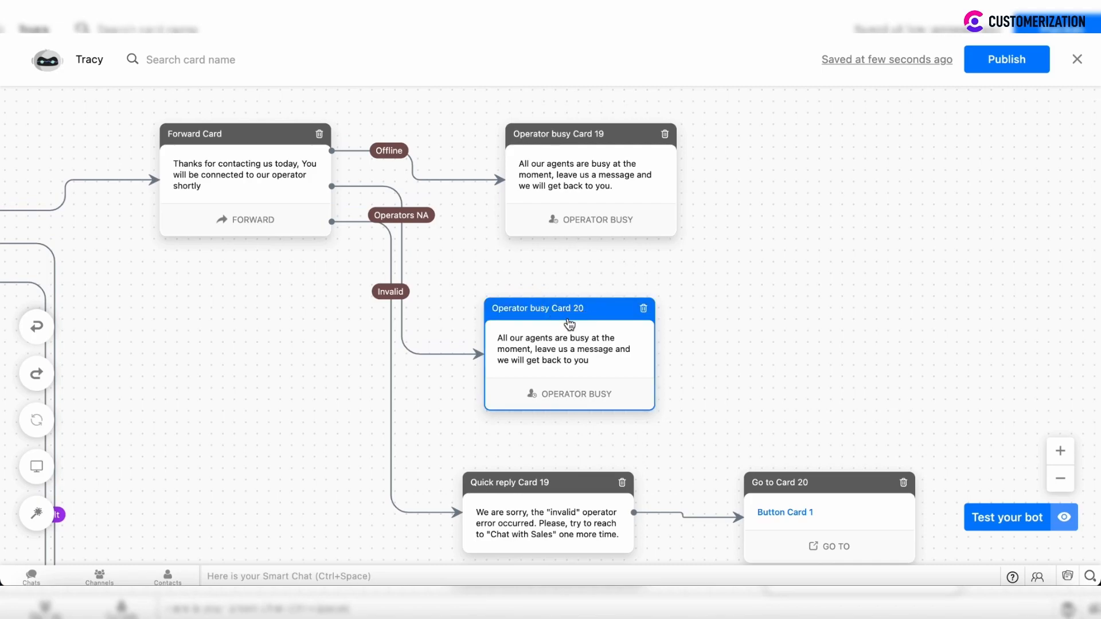
{"action": "scroll", "coordinate": [518, 359], "scroll_direction": "down", "scroll_amount": 3}
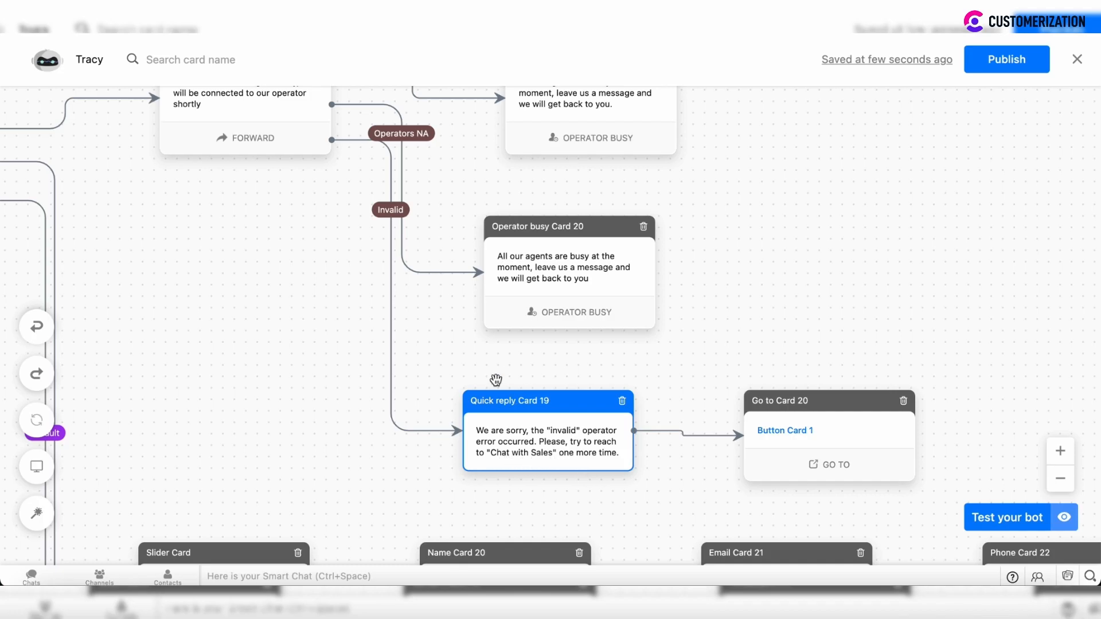
{"action": "scroll", "coordinate": [487, 371], "scroll_direction": "left", "scroll_amount": 1}
{"action": "scroll", "coordinate": [488, 372], "scroll_direction": "left", "scroll_amount": 1}
{"action": "scroll", "coordinate": [488, 371], "scroll_direction": "up", "scroll_amount": 2}
{"action": "scroll", "coordinate": [713, 422], "scroll_direction": "right", "scroll_amount": 3}
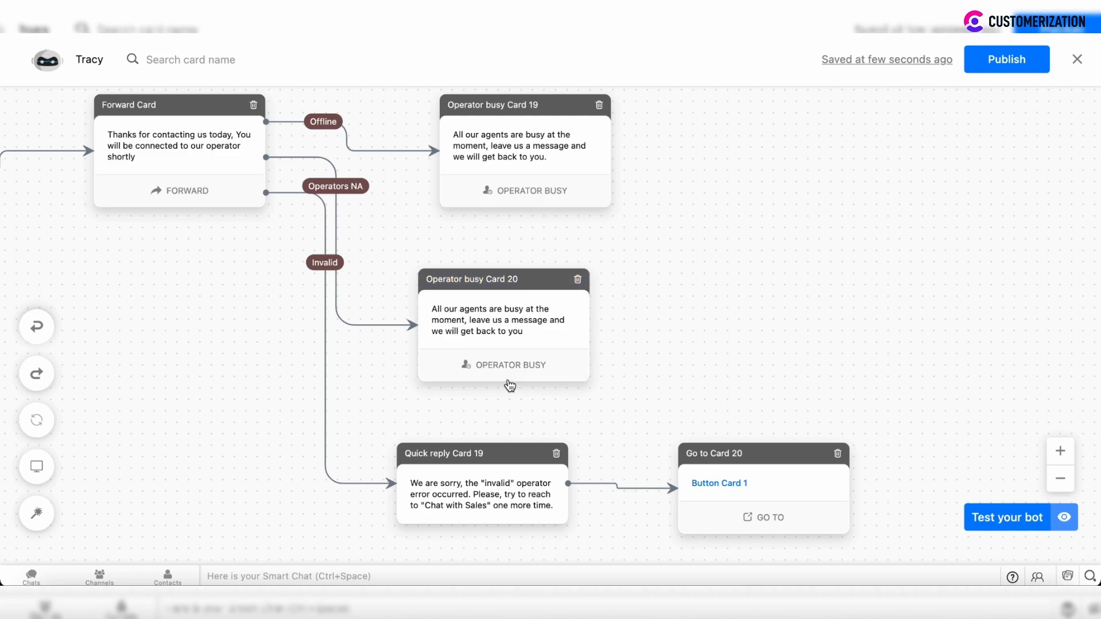
{"action": "scroll", "coordinate": [508, 383], "scroll_direction": "left", "scroll_amount": 10}
{"action": "scroll", "coordinate": [509, 380], "scroll_direction": "up", "scroll_amount": 2}
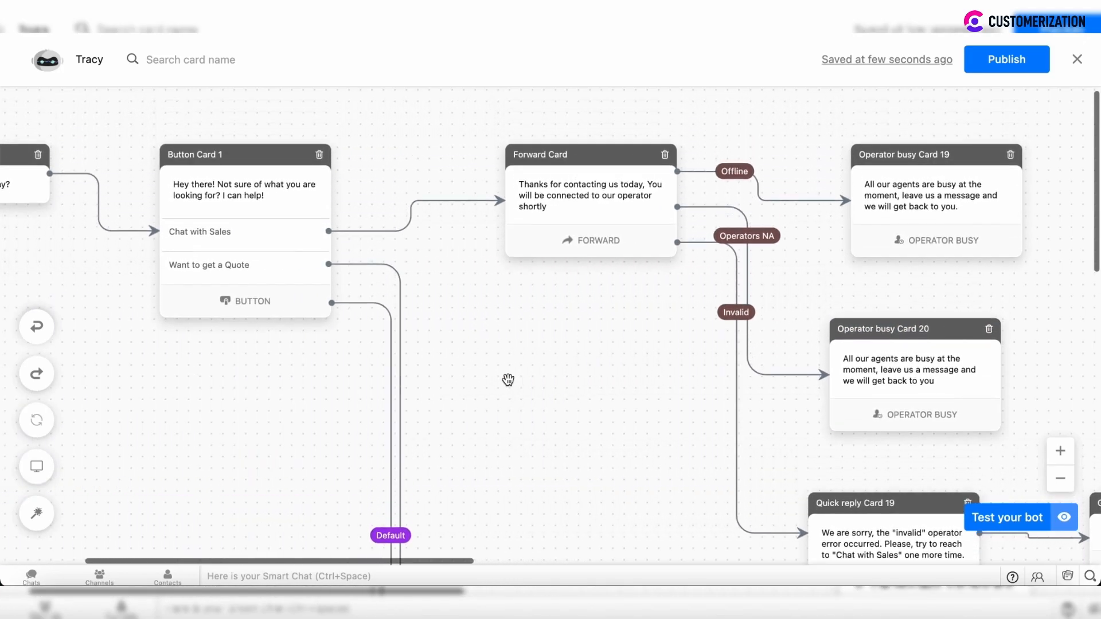
{"action": "scroll", "coordinate": [331, 400], "scroll_direction": "left", "scroll_amount": 2}
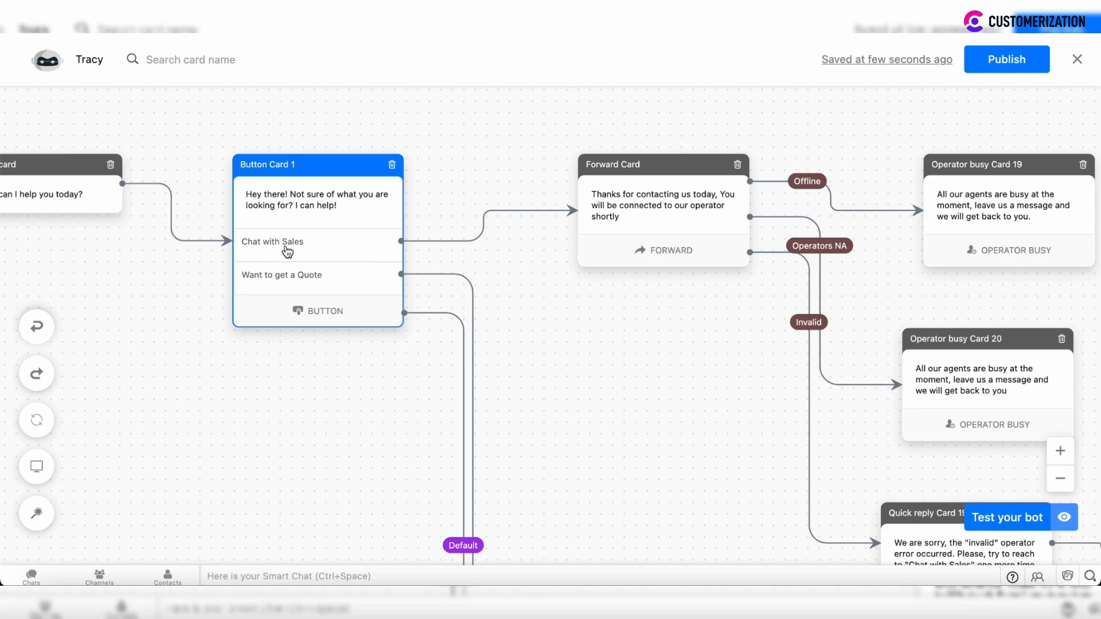
Open Go to Card 20 at the end of the Invalid branch and review its name and available target cards
{"action": "scroll", "coordinate": [590, 324], "scroll_direction": "right", "scroll_amount": 10}
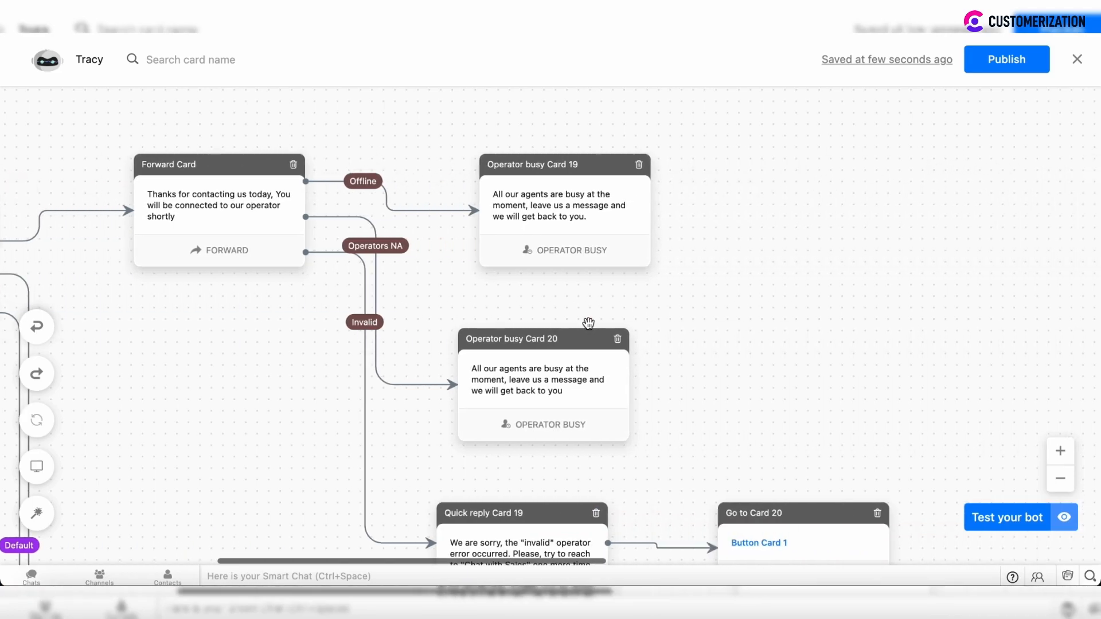
{"action": "scroll", "coordinate": [590, 325], "scroll_direction": "down", "scroll_amount": 4}
{"action": "left_click", "coordinate": [683, 303]}
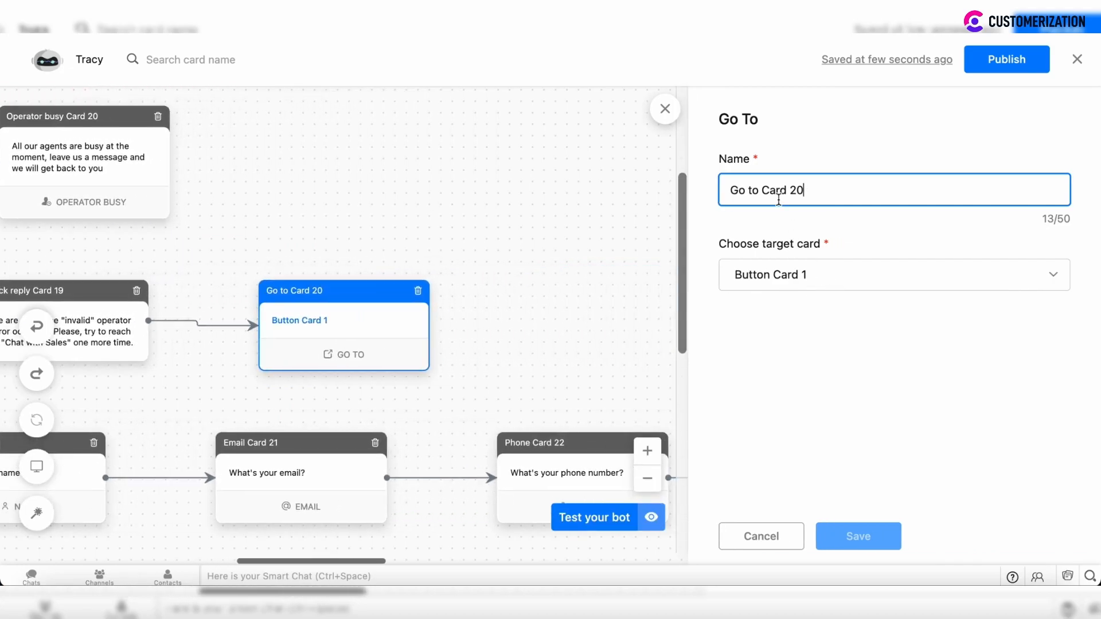
{"action": "left_click_drag", "start_coordinate": [829, 191], "coordinate": [718, 194]}
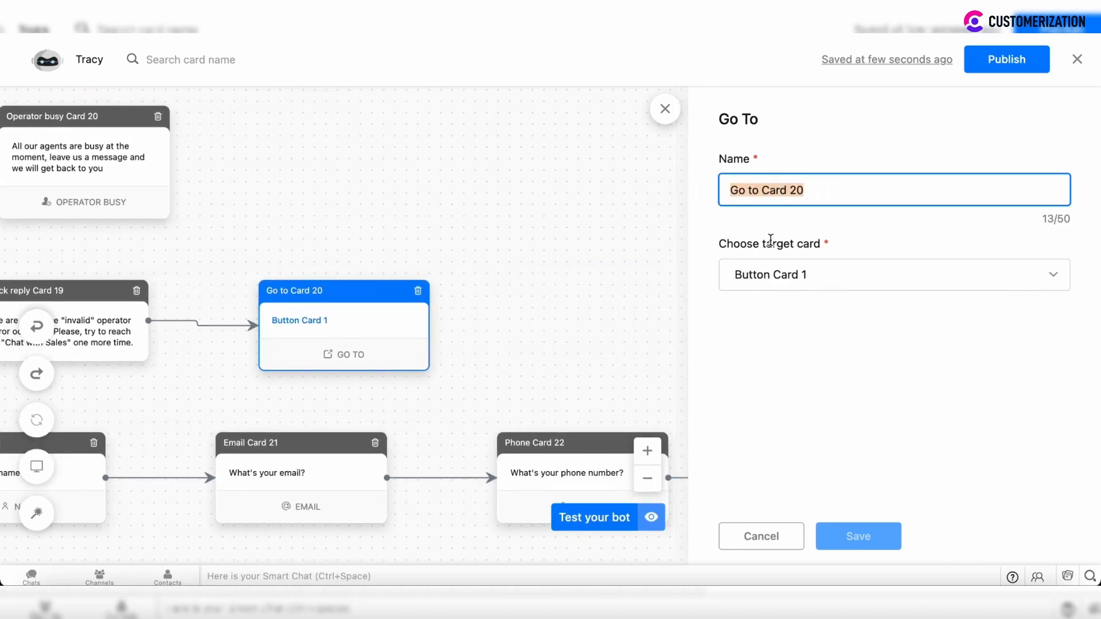
{"action": "left_click", "coordinate": [805, 237]}
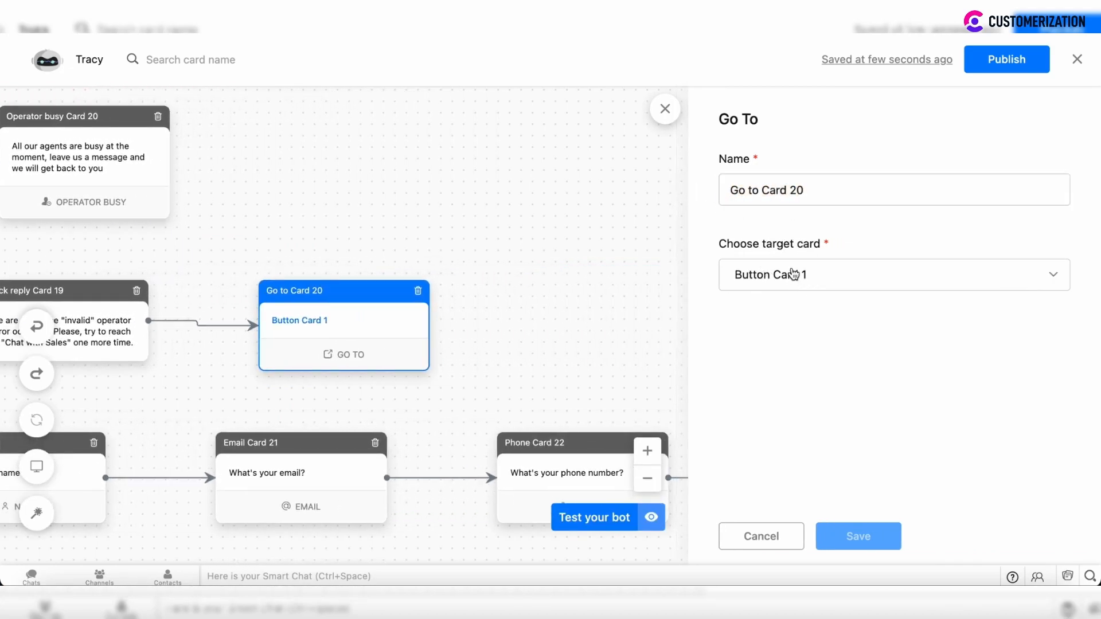
{"action": "left_click", "coordinate": [794, 274]}
{"action": "scroll", "coordinate": [795, 411], "scroll_direction": "down", "scroll_amount": 5}
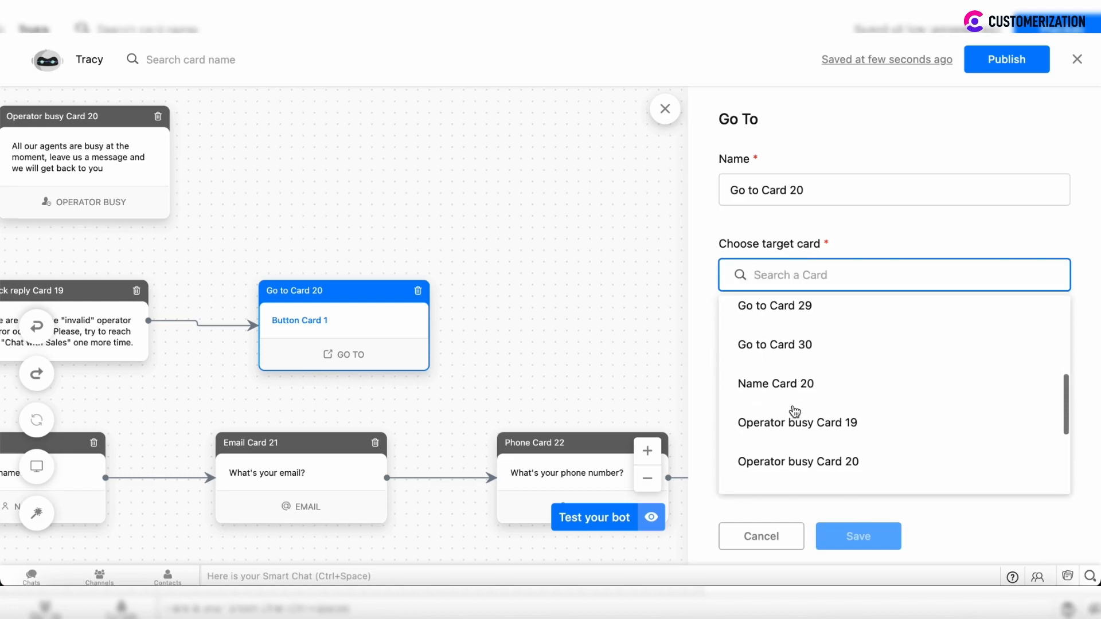
{"action": "scroll", "coordinate": [795, 411], "scroll_direction": "down", "scroll_amount": 3}
Compare the target card list with the cards in the flow, and cancel editing while keeping Button Card 1 as target
{"action": "scroll", "coordinate": [389, 300], "scroll_direction": "left", "scroll_amount": 15}
{"action": "scroll", "coordinate": [304, 206], "scroll_direction": "right", "scroll_amount": 5}
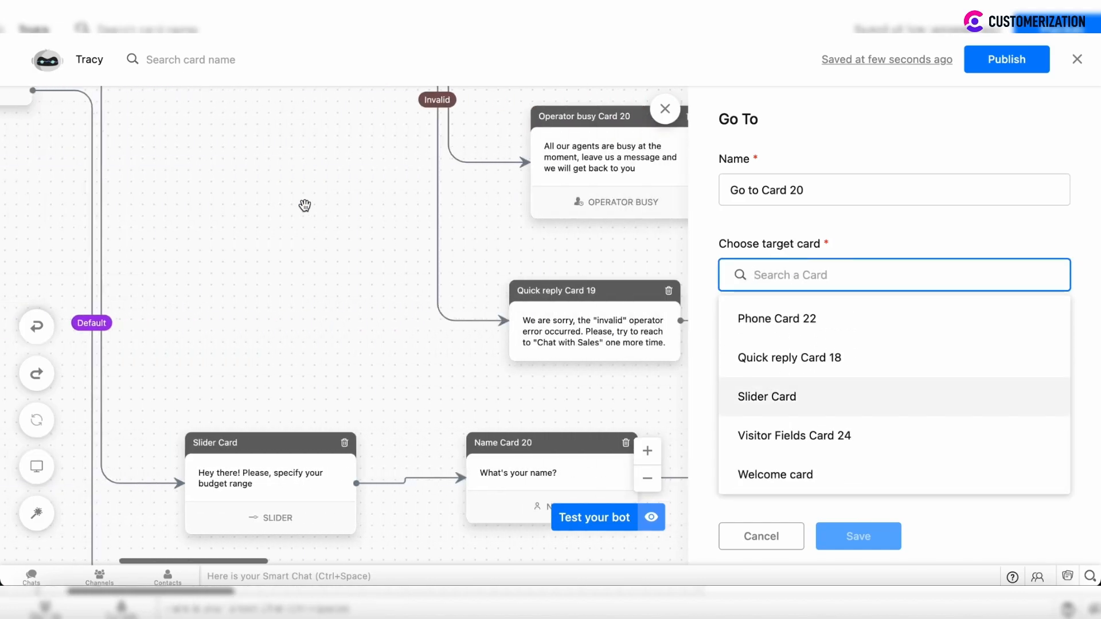
{"action": "scroll", "coordinate": [305, 206], "scroll_direction": "right", "scroll_amount": 5}
{"action": "scroll", "coordinate": [304, 206], "scroll_direction": "down", "scroll_amount": 2}
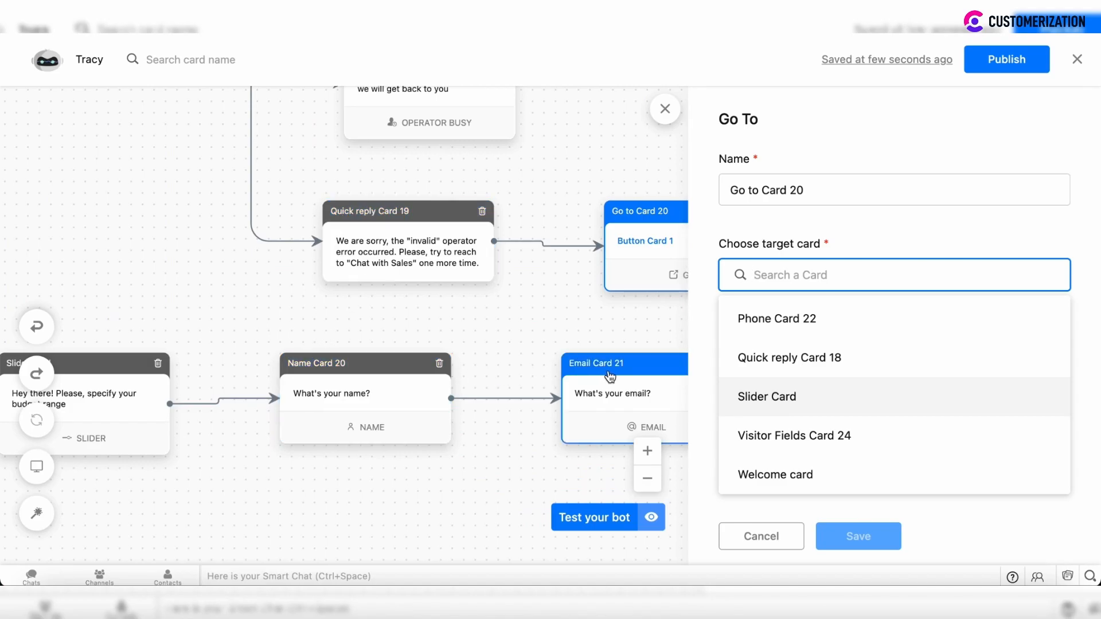
{"action": "scroll", "coordinate": [470, 352], "scroll_direction": "up", "scroll_amount": 1}
{"action": "scroll", "coordinate": [836, 401], "scroll_direction": "up", "scroll_amount": 5}
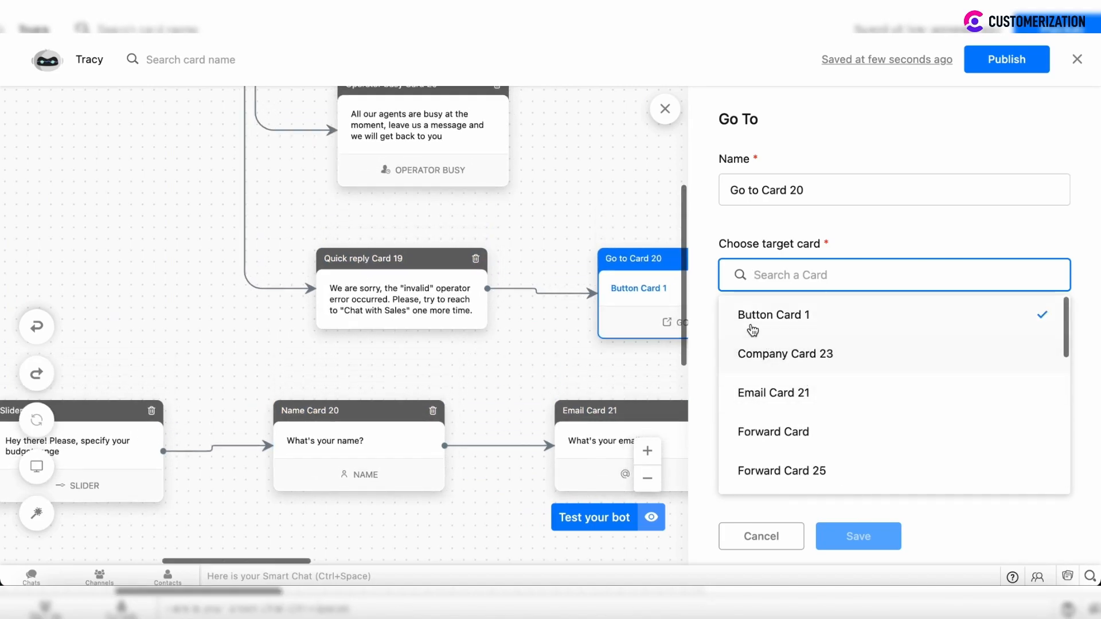
{"action": "left_click", "coordinate": [453, 238]}
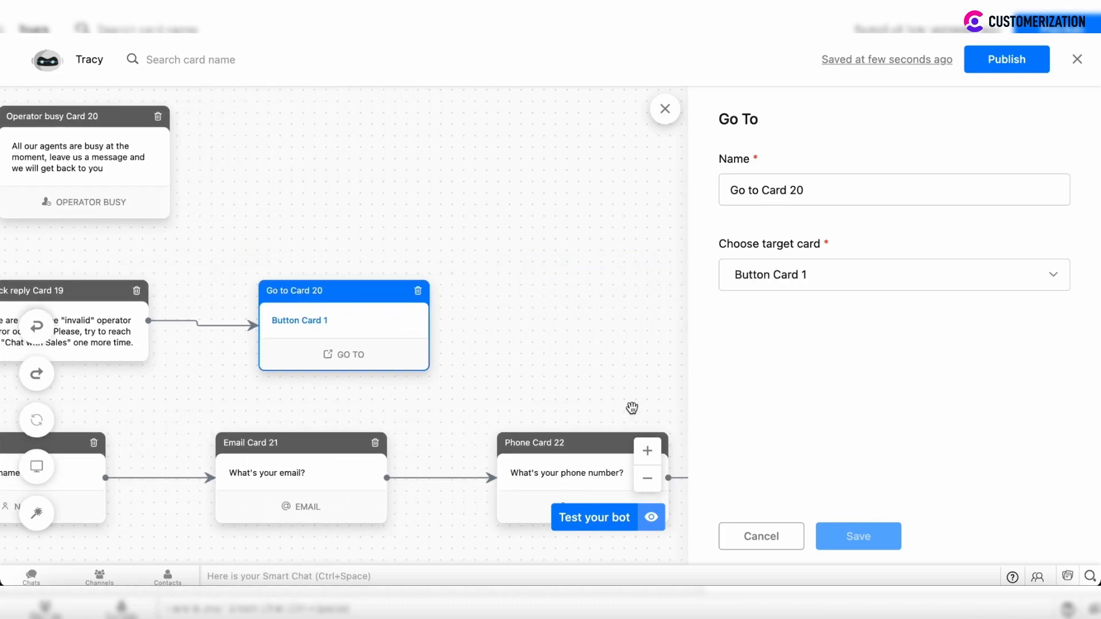
{"action": "left_click", "coordinate": [737, 538]}
Follow the Want to get a Quote branch from Button Card 1 and open the Slider Card's settings
{"action": "scroll", "coordinate": [452, 300], "scroll_direction": "left", "scroll_amount": 4}
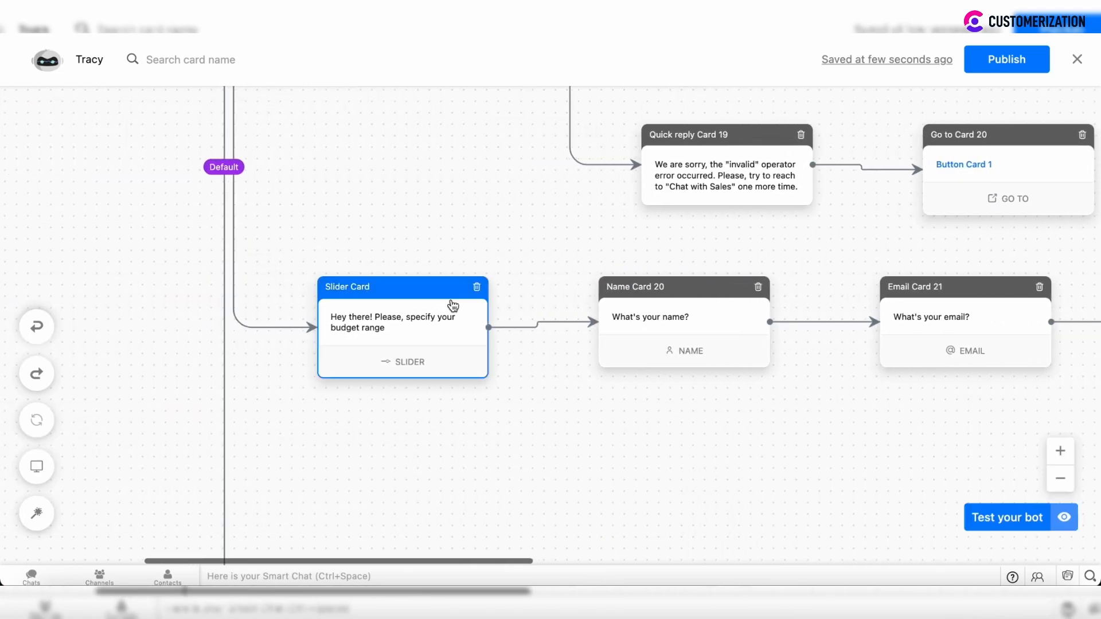
{"action": "scroll", "coordinate": [452, 300], "scroll_direction": "up", "scroll_amount": 7}
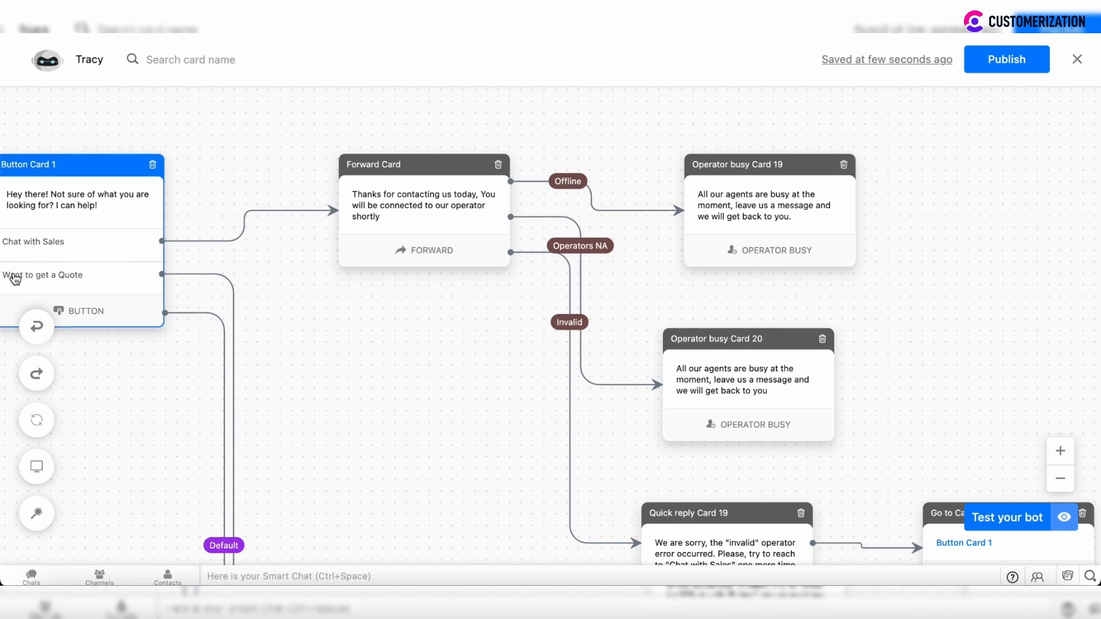
{"action": "scroll", "coordinate": [332, 364], "scroll_direction": "down", "scroll_amount": 2}
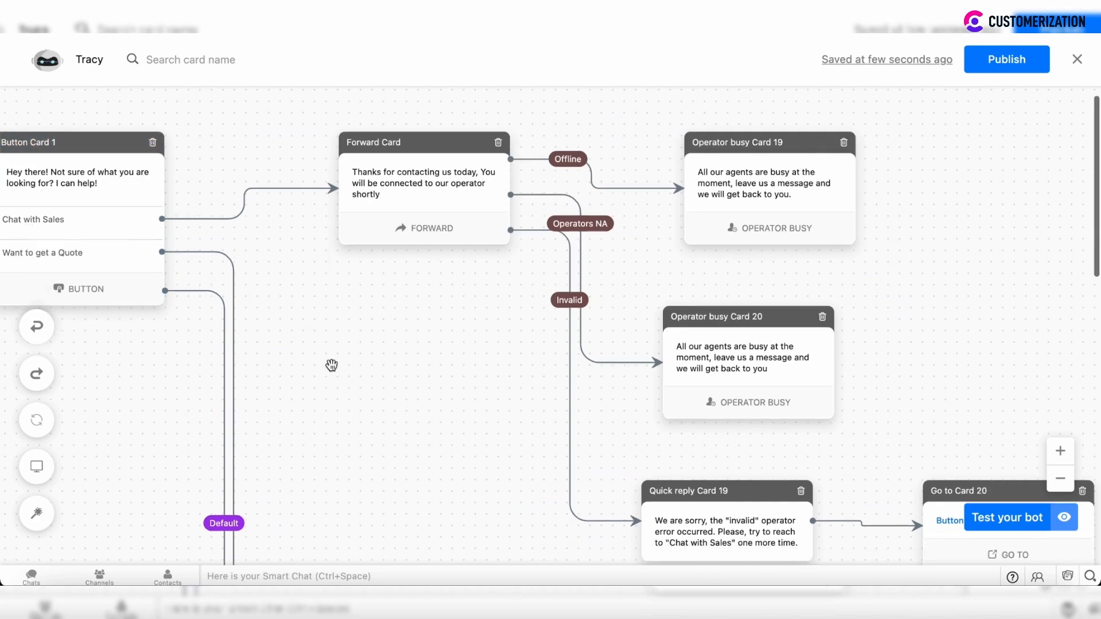
{"action": "scroll", "coordinate": [331, 366], "scroll_direction": "down", "scroll_amount": 4}
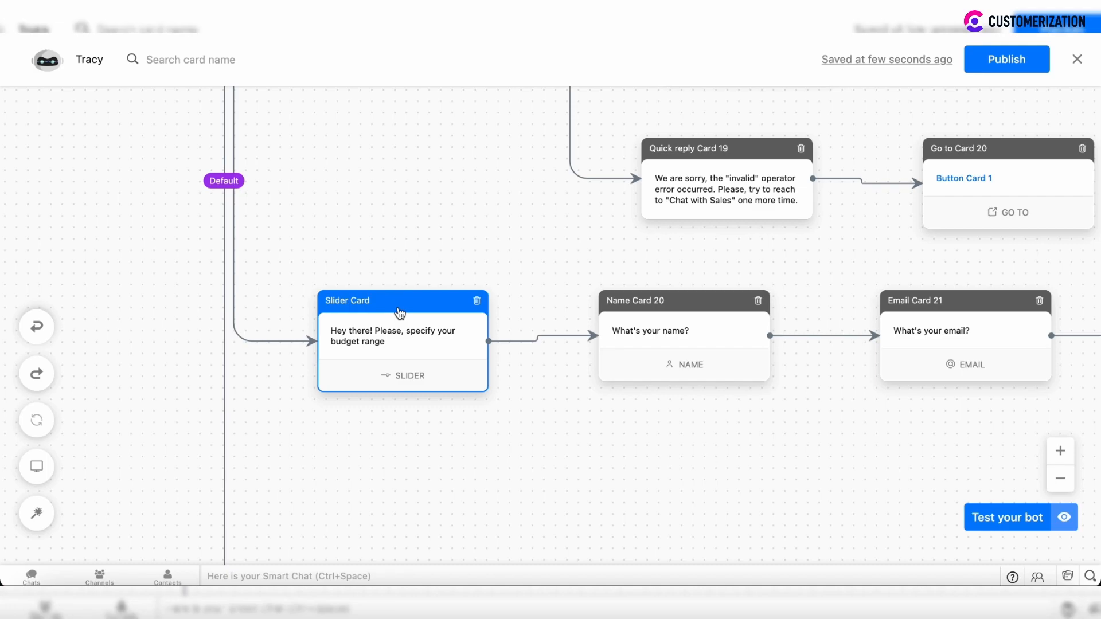
{"action": "left_click", "coordinate": [348, 338]}
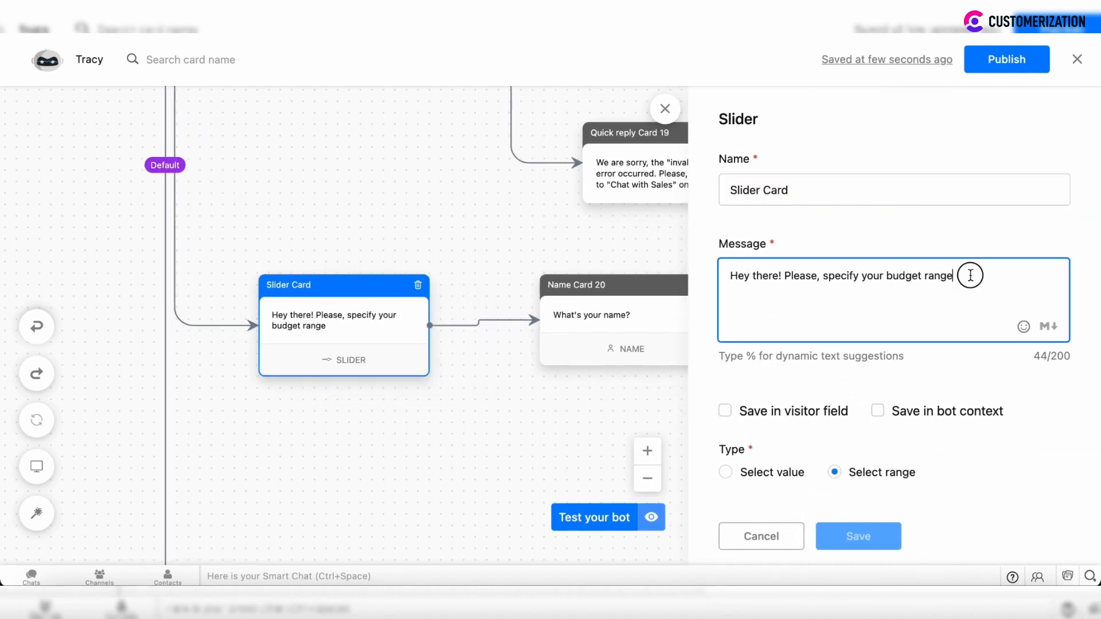
Review the Slider Card's message, range type, minimum and maximum values and slider unit, and close its settings without changes
{"action": "left_click_drag", "start_coordinate": [964, 275], "coordinate": [738, 274]}
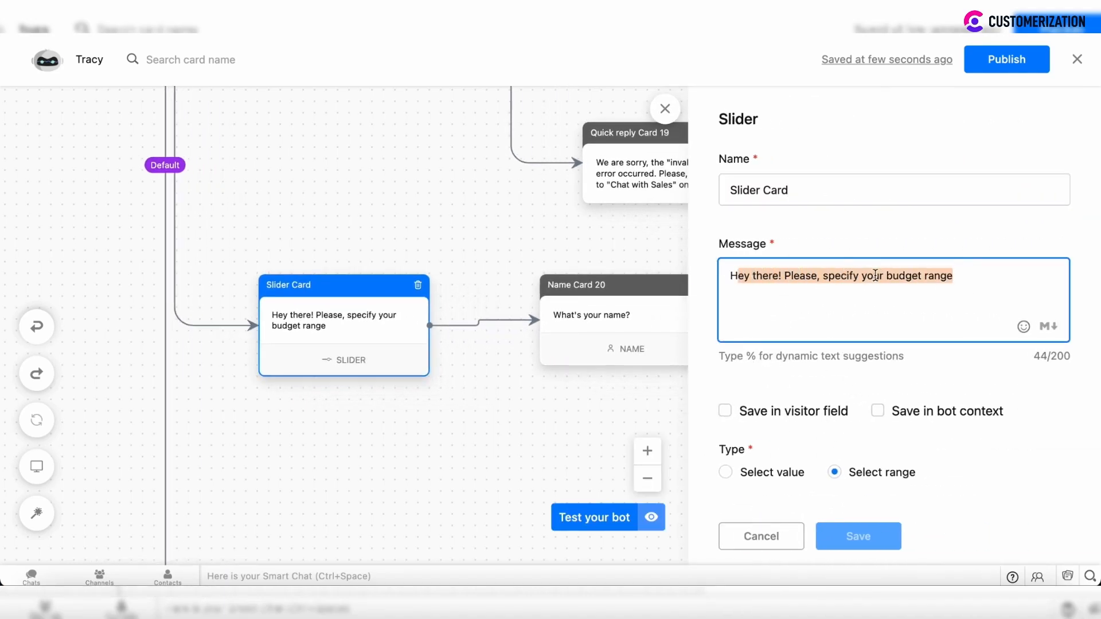
{"action": "scroll", "coordinate": [913, 316], "scroll_direction": "down", "scroll_amount": 4}
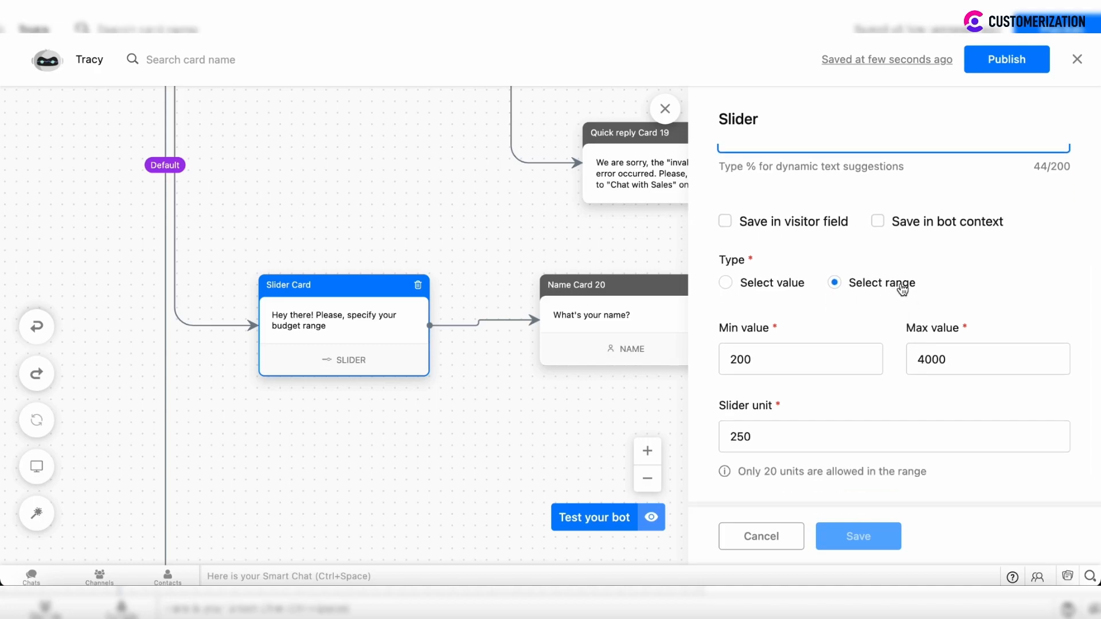
{"action": "scroll", "coordinate": [799, 386], "scroll_direction": "down", "scroll_amount": 1}
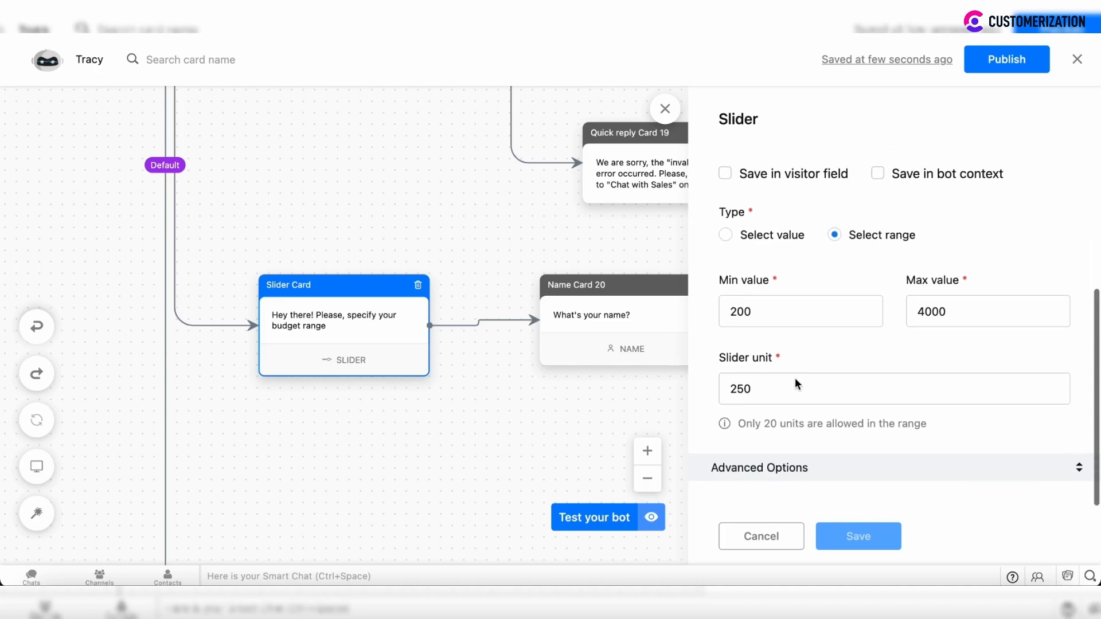
{"action": "left_click", "coordinate": [763, 539]}
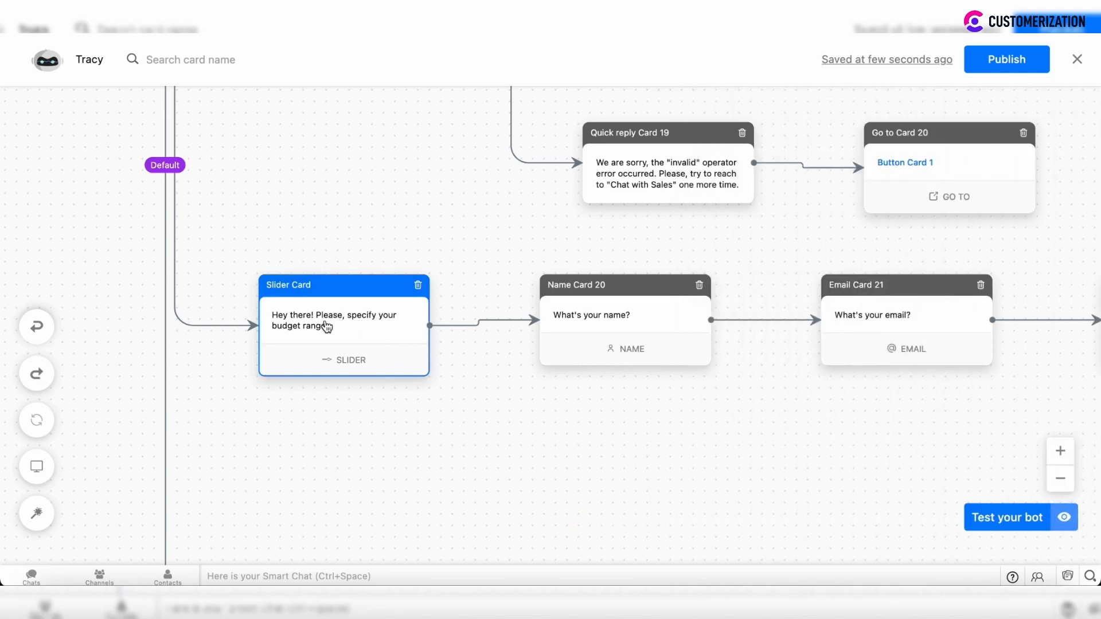
Open Name Card 20, Email Card 21 and Phone Card 22 in turn and review their messages and input options
{"action": "scroll", "coordinate": [516, 330], "scroll_direction": "right", "scroll_amount": 3}
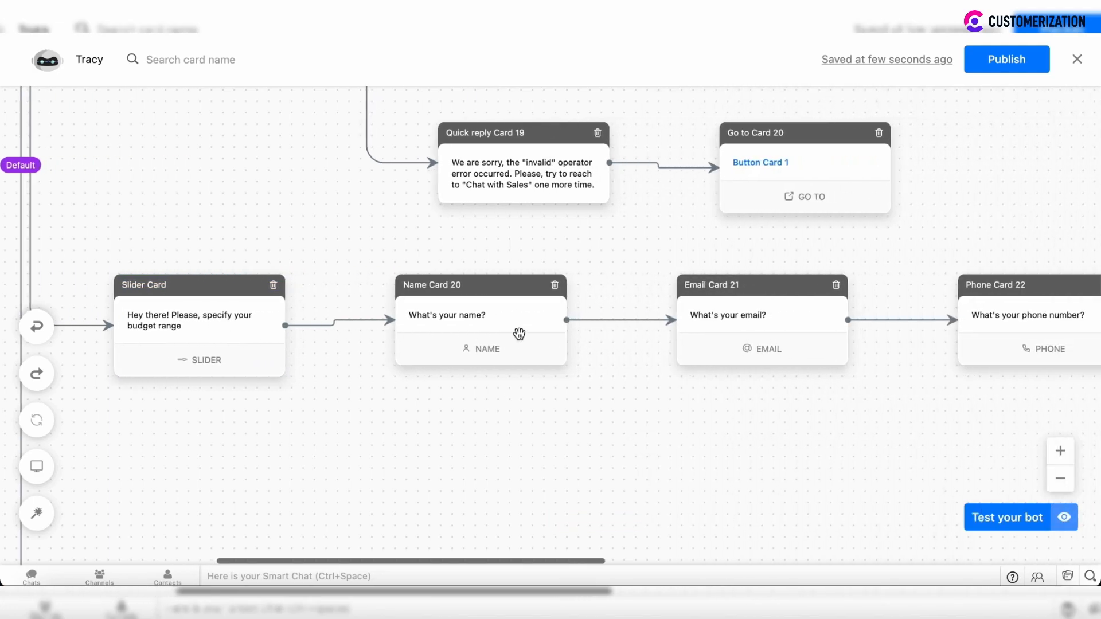
{"action": "left_click", "coordinate": [507, 320]}
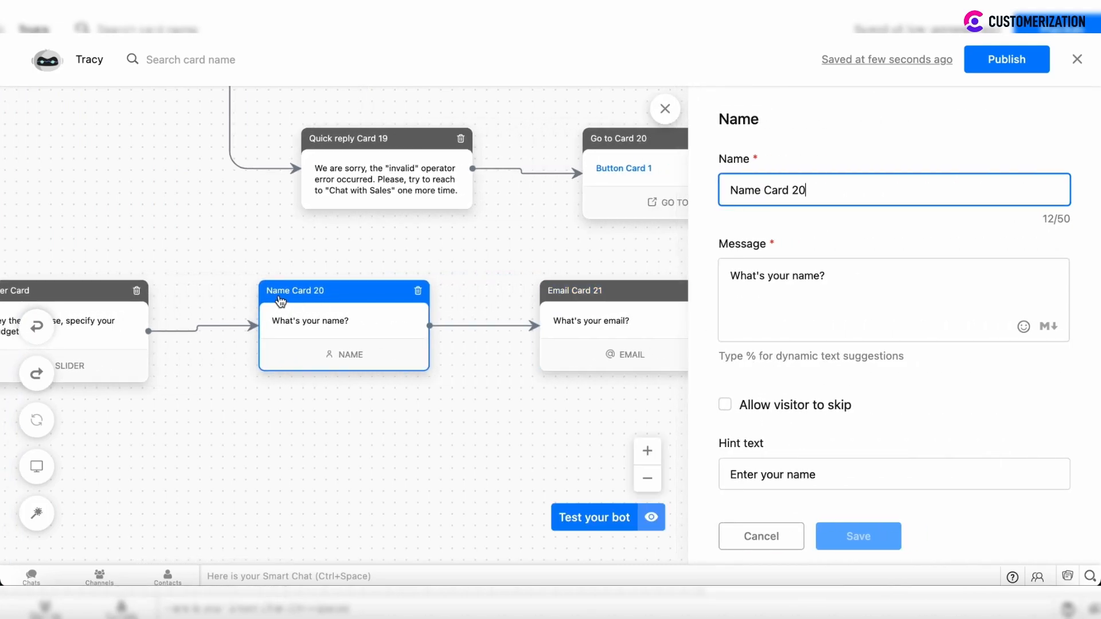
{"action": "scroll", "coordinate": [431, 304], "scroll_direction": "right", "scroll_amount": 3}
{"action": "left_click", "coordinate": [457, 331]}
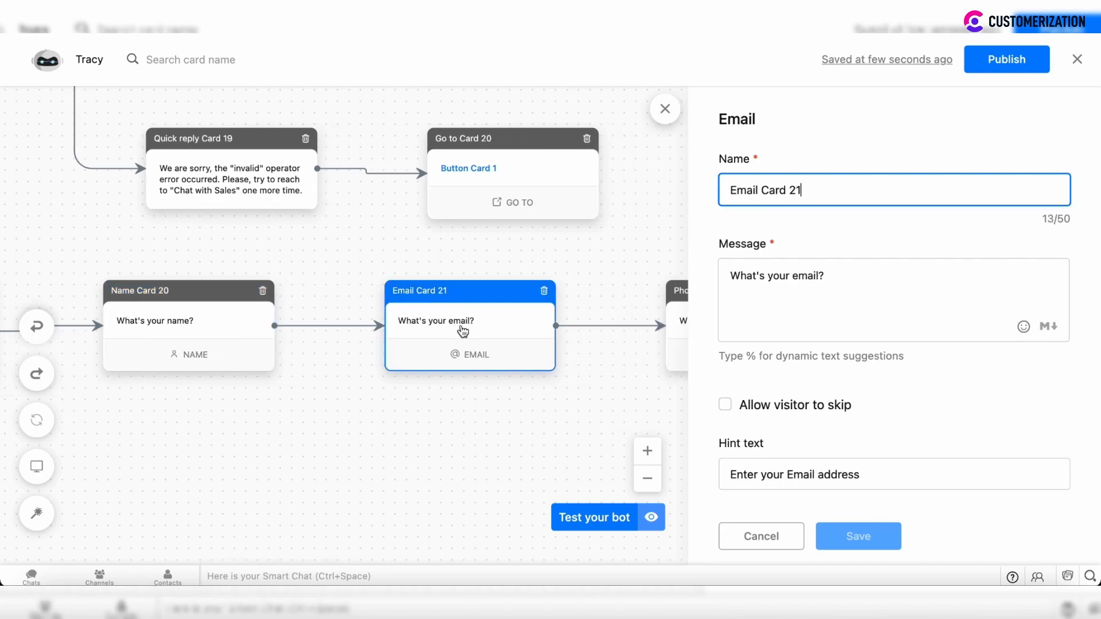
{"action": "scroll", "coordinate": [505, 327], "scroll_direction": "right", "scroll_amount": 3}
{"action": "left_click", "coordinate": [494, 320]}
{"action": "scroll", "coordinate": [590, 316], "scroll_direction": "right", "scroll_amount": 3}
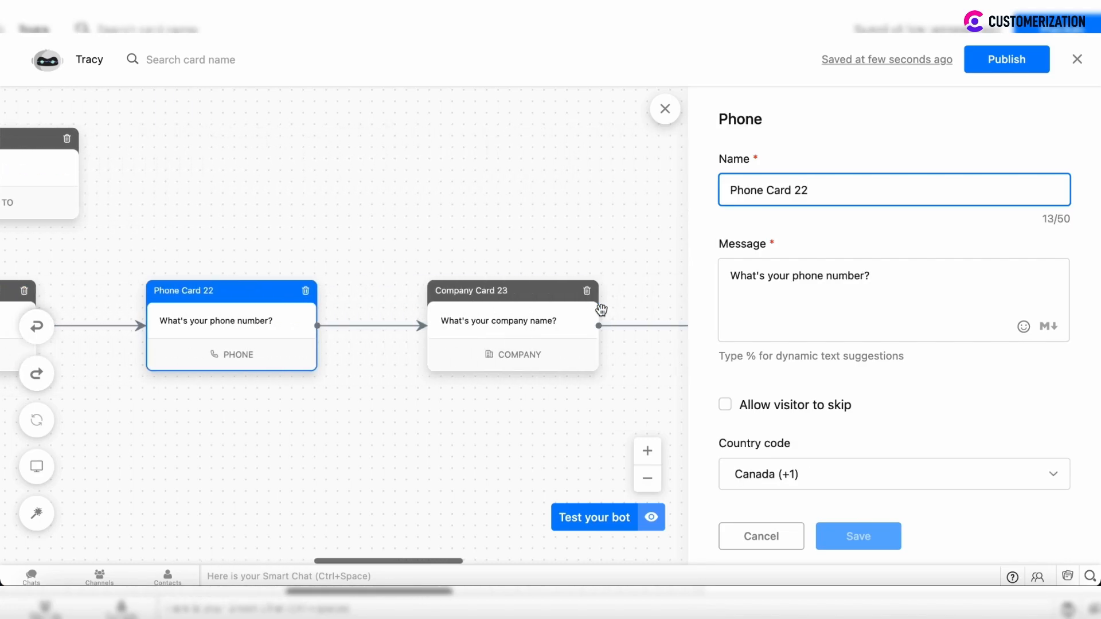
Open Company Card 23 and Visitor Fields Card 24 and review their messages and the visitor field's type options
{"action": "scroll", "coordinate": [601, 309], "scroll_direction": "right", "scroll_amount": 3}
{"action": "left_click", "coordinate": [381, 319]}
{"action": "scroll", "coordinate": [508, 310], "scroll_direction": "right", "scroll_amount": 3}
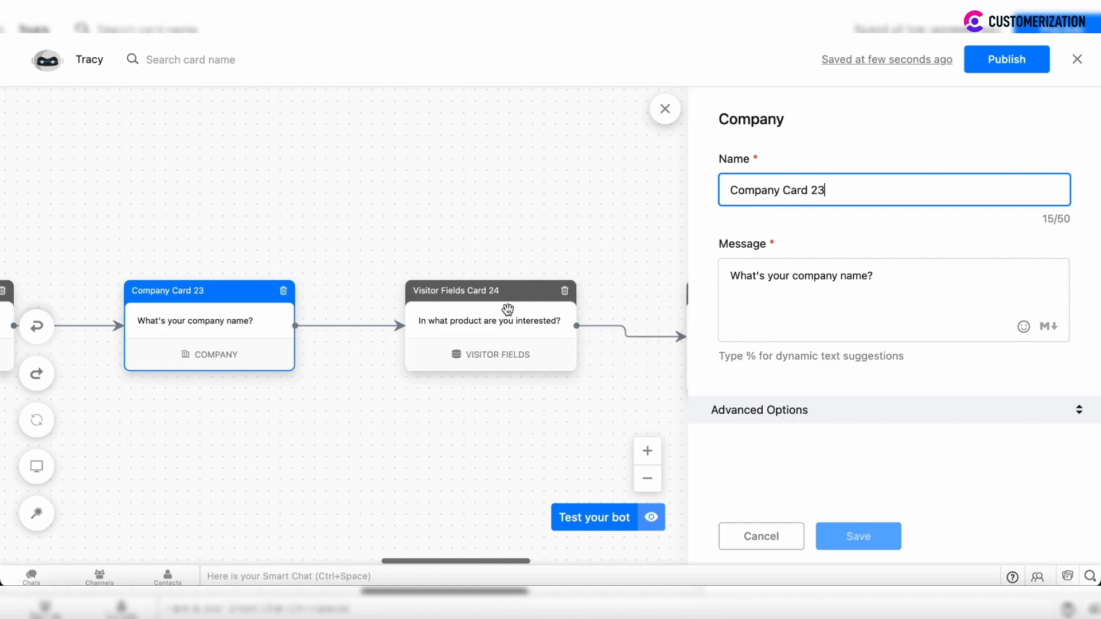
{"action": "scroll", "coordinate": [508, 310], "scroll_direction": "right", "scroll_amount": 2}
{"action": "left_click", "coordinate": [423, 334]}
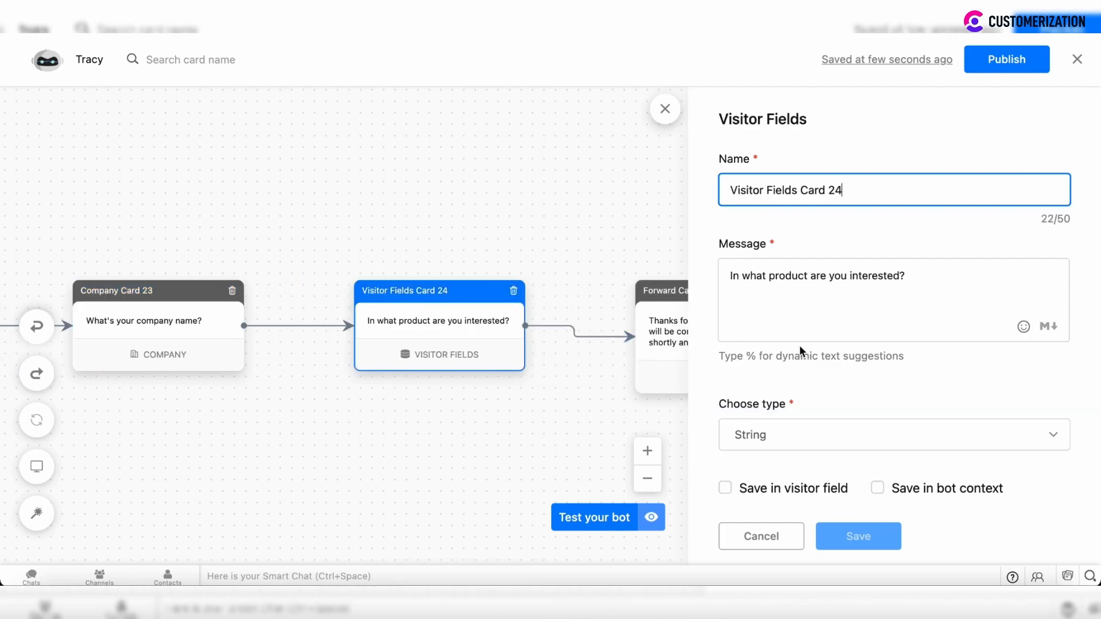
{"action": "scroll", "coordinate": [799, 345], "scroll_direction": "down", "scroll_amount": 2}
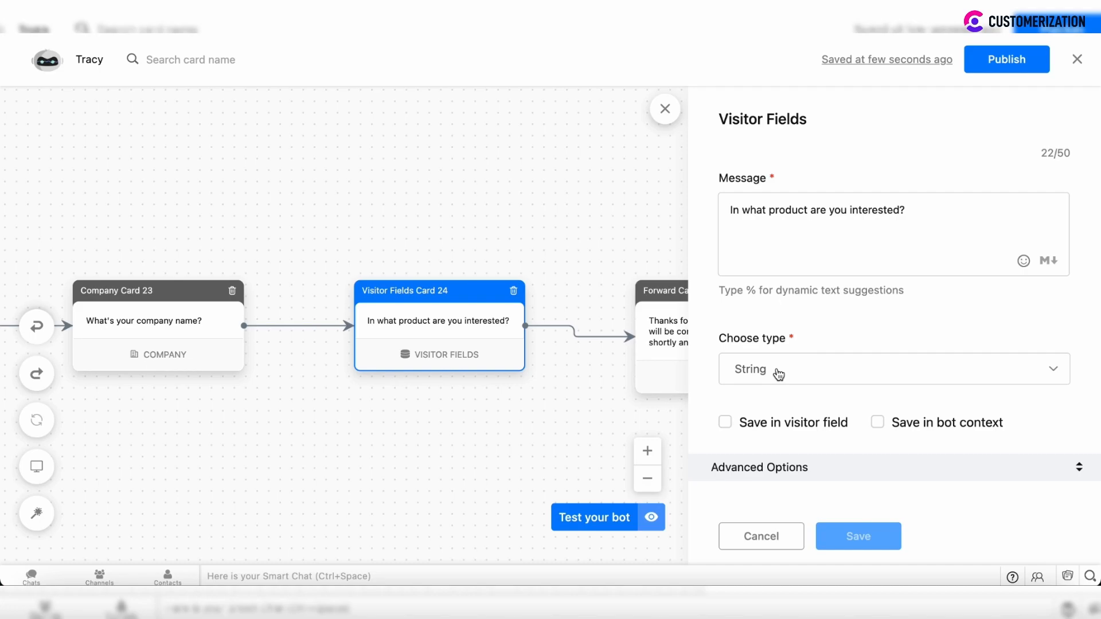
Trace the chain of data cards between Phone Card 22 and Forward Card 25 in the quote branch
{"action": "scroll", "coordinate": [607, 351], "scroll_direction": "right", "scroll_amount": 8}
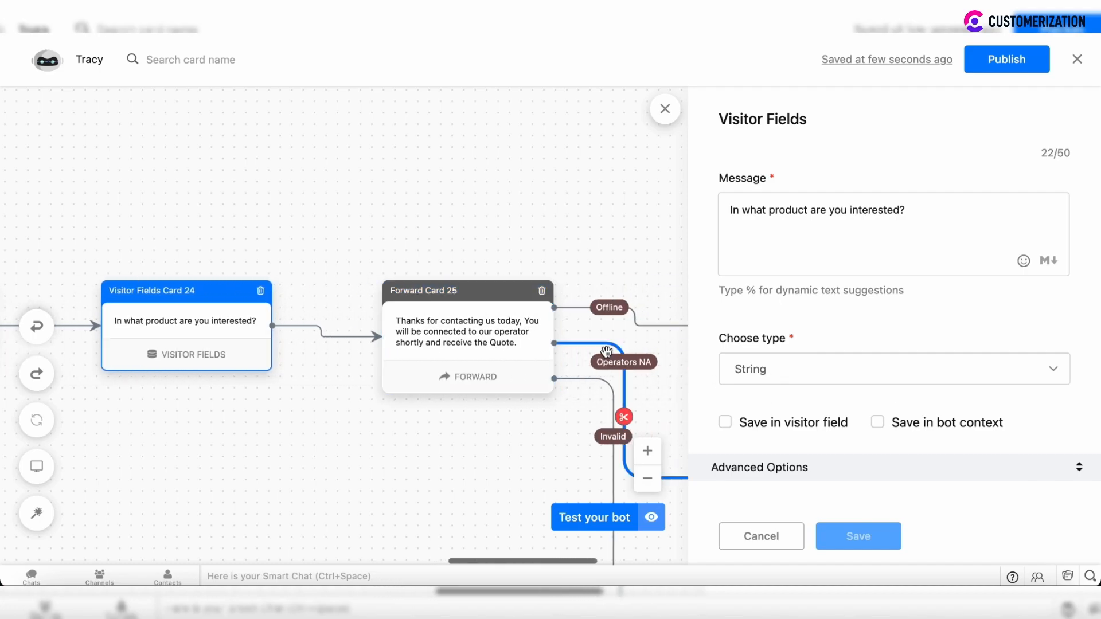
{"action": "scroll", "coordinate": [432, 347], "scroll_direction": "right", "scroll_amount": 1}
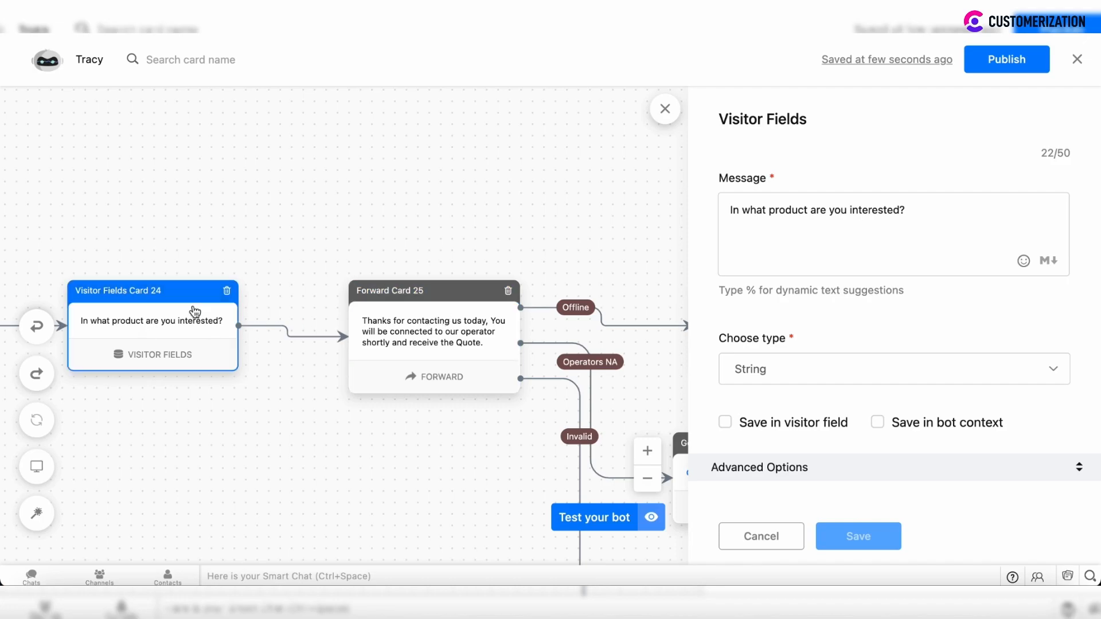
{"action": "scroll", "coordinate": [178, 312], "scroll_direction": "left", "scroll_amount": 10}
{"action": "scroll", "coordinate": [175, 302], "scroll_direction": "left", "scroll_amount": 4}
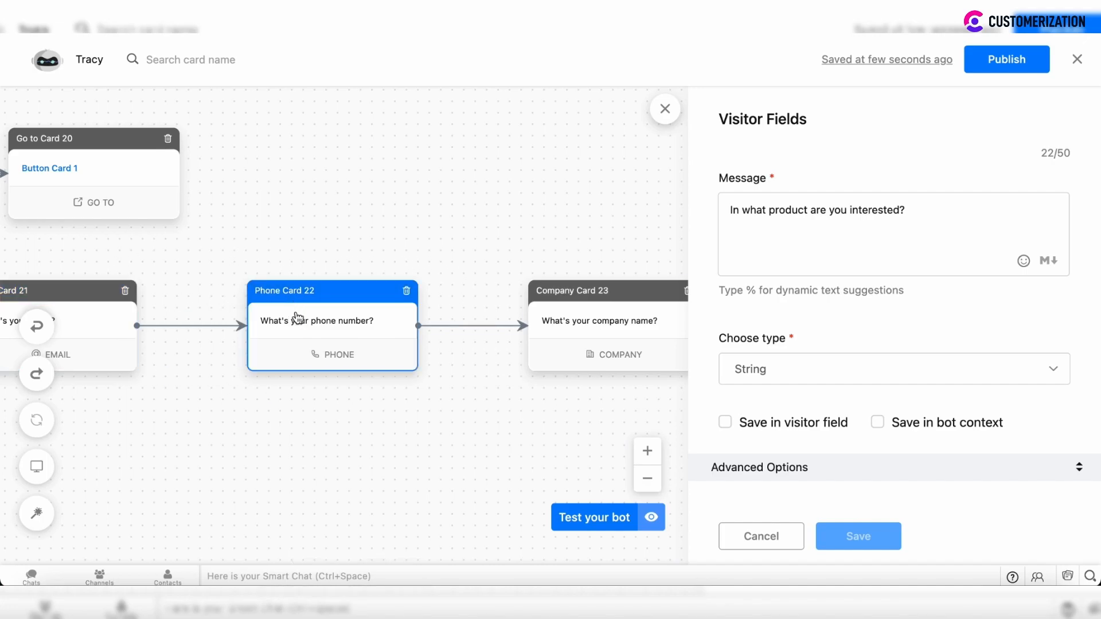
{"action": "scroll", "coordinate": [457, 338], "scroll_direction": "right", "scroll_amount": 9}
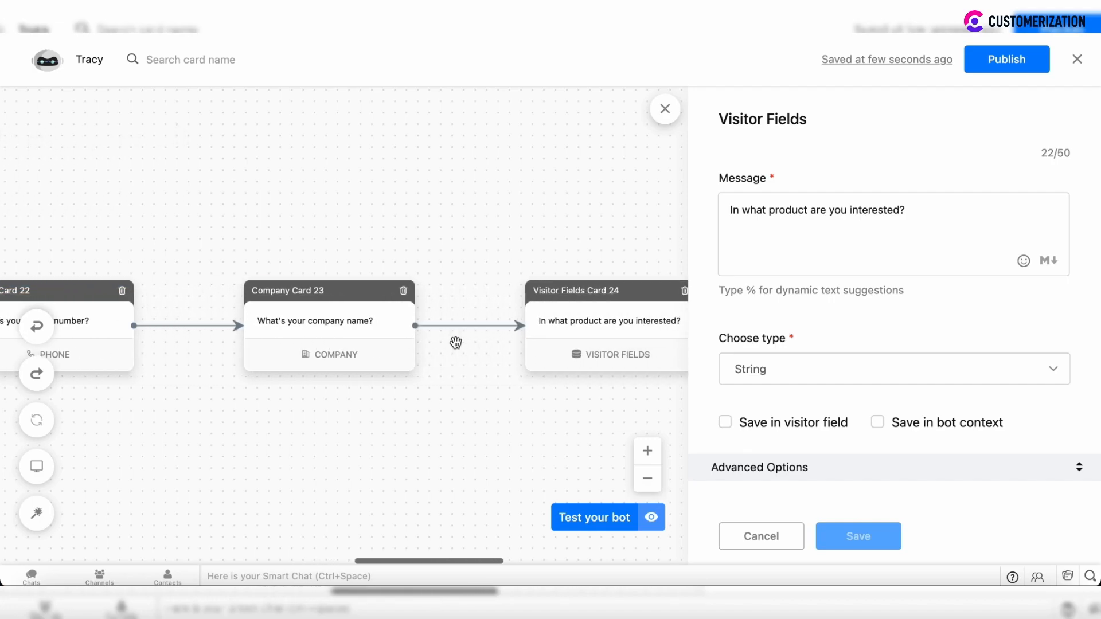
{"action": "scroll", "coordinate": [538, 336], "scroll_direction": "right", "scroll_amount": 7}
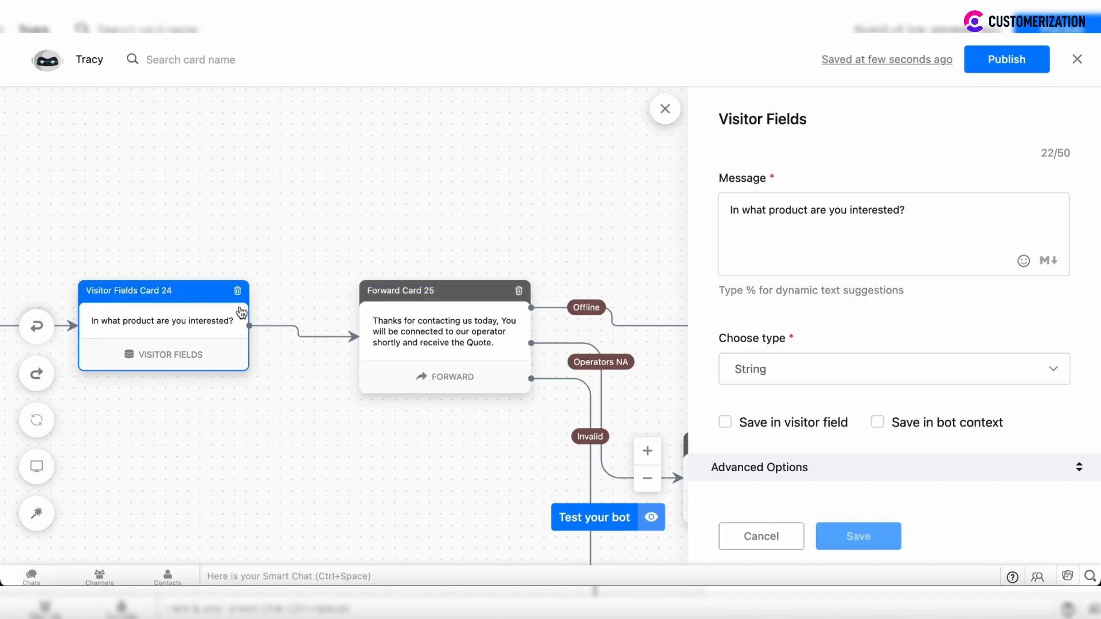
Examine the Go To cards on Forward Card 25's Offline, Operators NA and Invalid branches
{"action": "scroll", "coordinate": [455, 320], "scroll_direction": "right", "scroll_amount": 5}
{"action": "scroll", "coordinate": [287, 276], "scroll_direction": "down", "scroll_amount": 2}
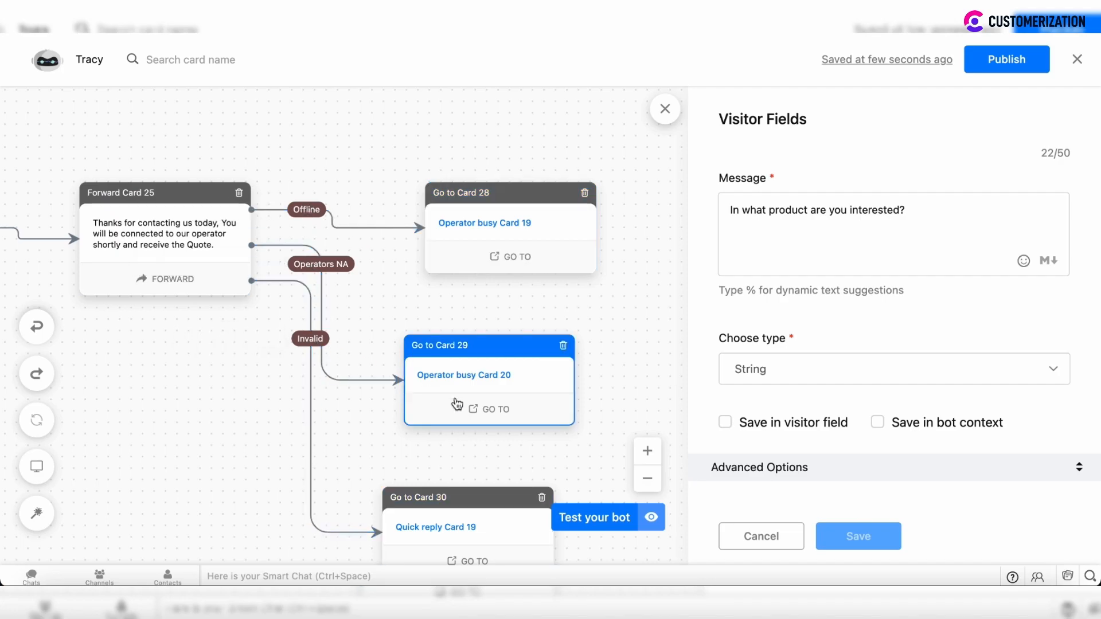
{"action": "scroll", "coordinate": [455, 398], "scroll_direction": "down", "scroll_amount": 2}
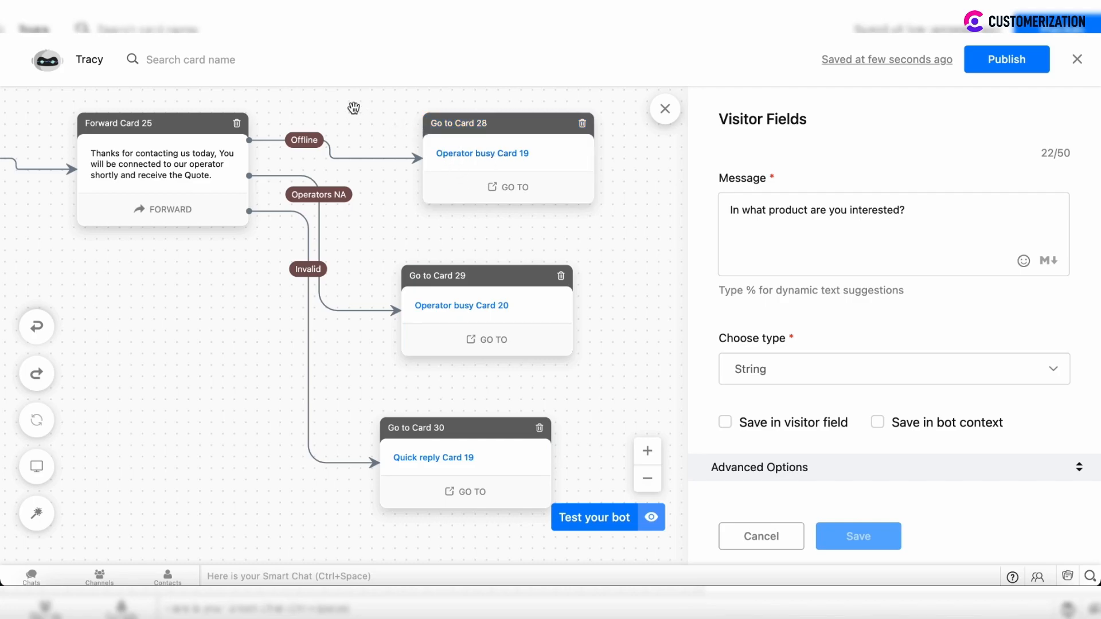
Compare those Go To targets with Operator busy Cards 19 and 20 and Quick reply Card 19 in the sales branch
{"action": "scroll", "coordinate": [354, 107], "scroll_direction": "left", "scroll_amount": 5}
{"action": "scroll", "coordinate": [354, 108], "scroll_direction": "up", "scroll_amount": 8}
{"action": "scroll", "coordinate": [353, 109], "scroll_direction": "left", "scroll_amount": 20}
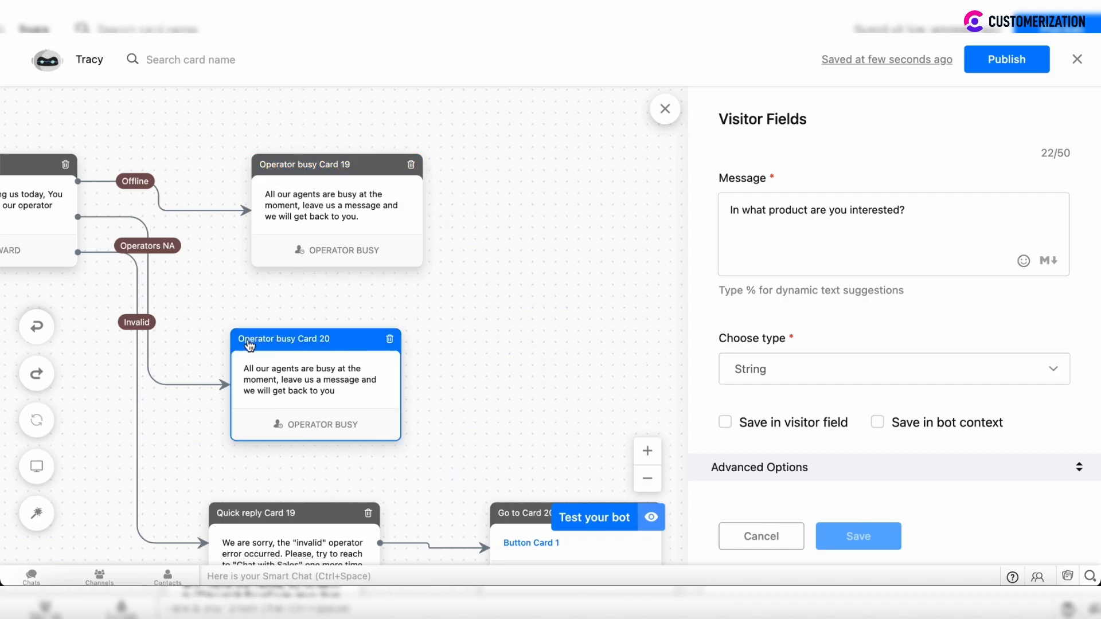
{"action": "scroll", "coordinate": [322, 351], "scroll_direction": "down", "scroll_amount": 3}
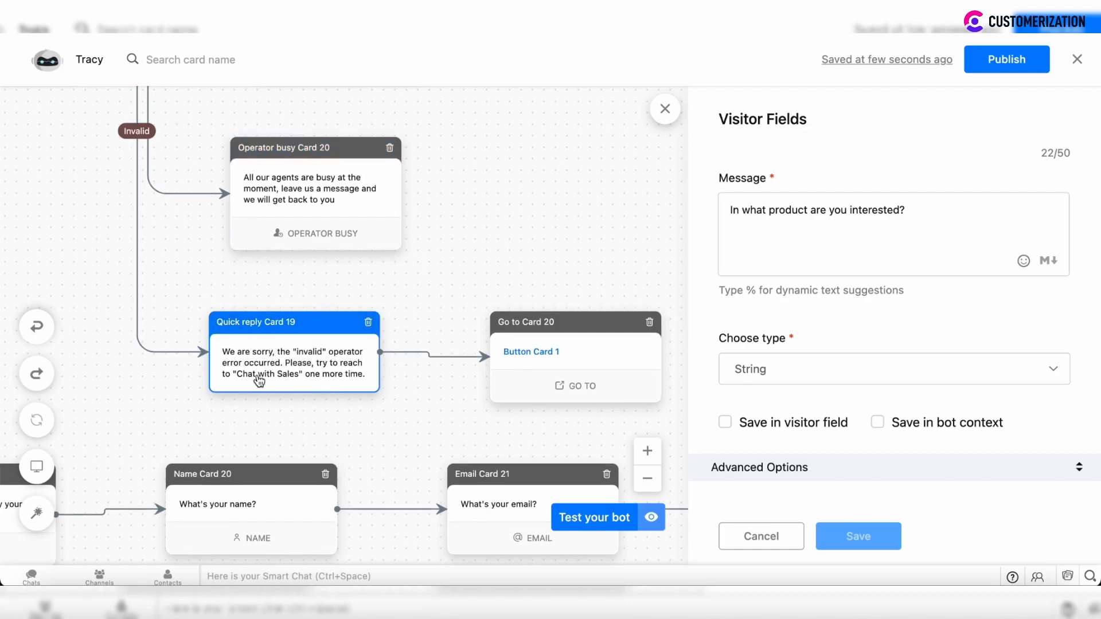
{"action": "scroll", "coordinate": [417, 371], "scroll_direction": "right", "scroll_amount": 3}
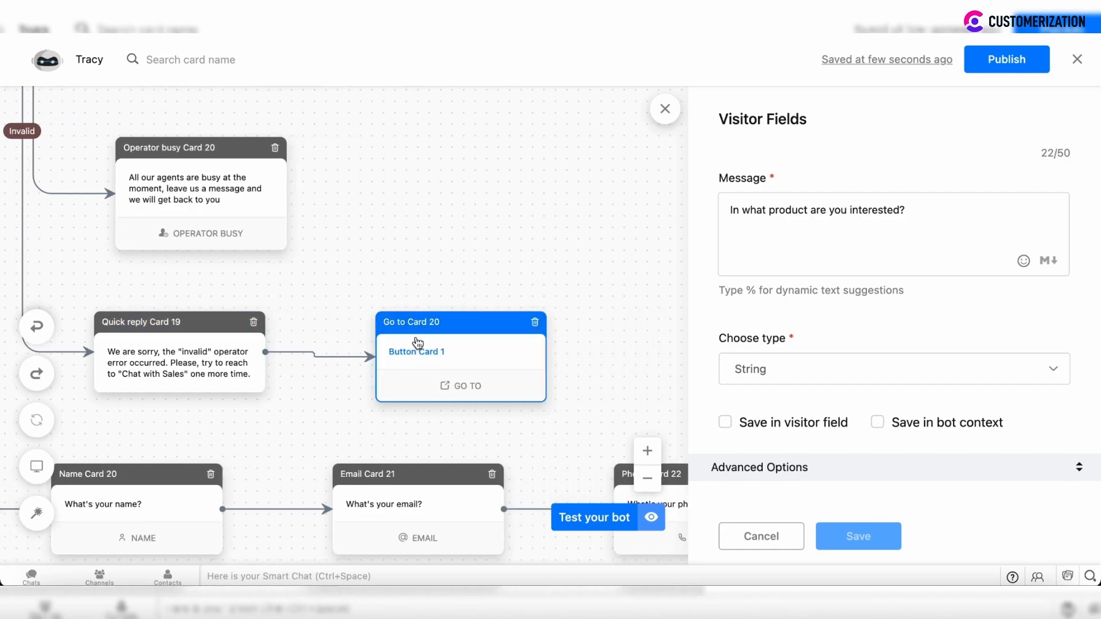
Return to Button Card 1 and follow its Default branch down to Quick reply Card 18, reading the fallback message
{"action": "scroll", "coordinate": [545, 360], "scroll_direction": "right", "scroll_amount": 4}
{"action": "scroll", "coordinate": [544, 360], "scroll_direction": "up", "scroll_amount": 5}
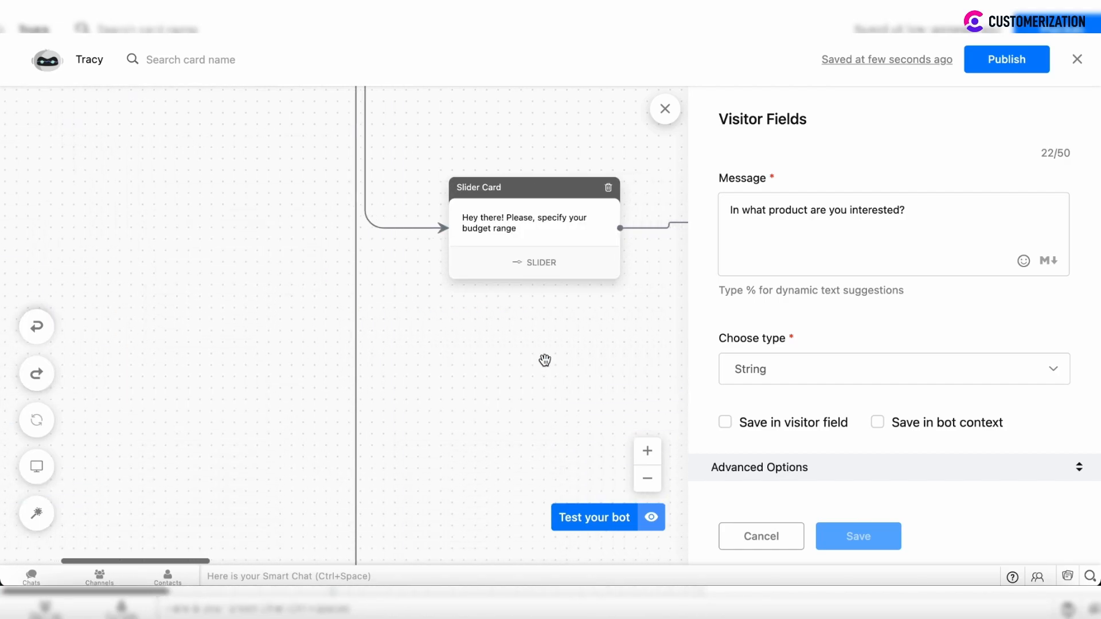
{"action": "scroll", "coordinate": [544, 360], "scroll_direction": "up", "scroll_amount": 6}
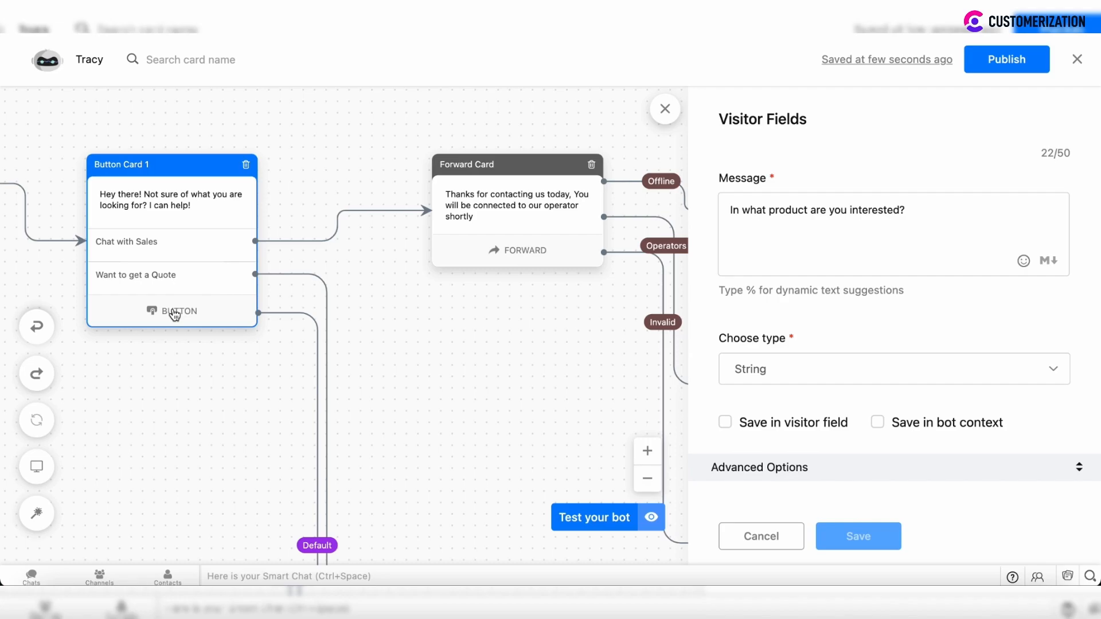
{"action": "scroll", "coordinate": [275, 367], "scroll_direction": "down", "scroll_amount": 2}
{"action": "scroll", "coordinate": [317, 458], "scroll_direction": "down", "scroll_amount": 5}
{"action": "scroll", "coordinate": [319, 464], "scroll_direction": "down", "scroll_amount": 8}
{"action": "scroll", "coordinate": [445, 369], "scroll_direction": "right", "scroll_amount": 5}
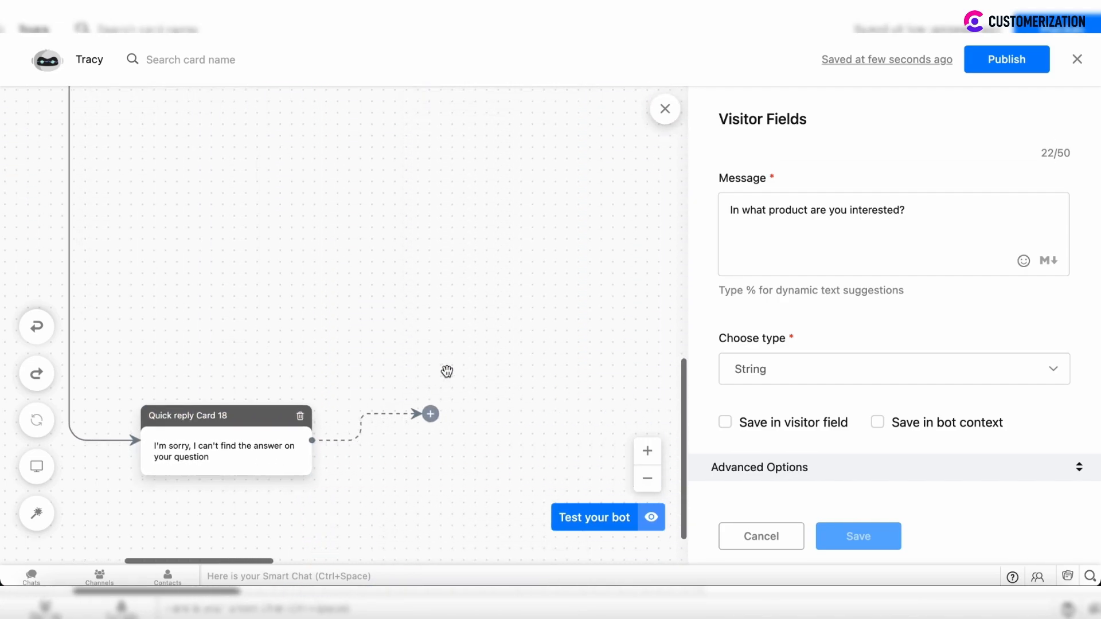
{"action": "scroll", "coordinate": [447, 371], "scroll_direction": "down", "scroll_amount": 1}
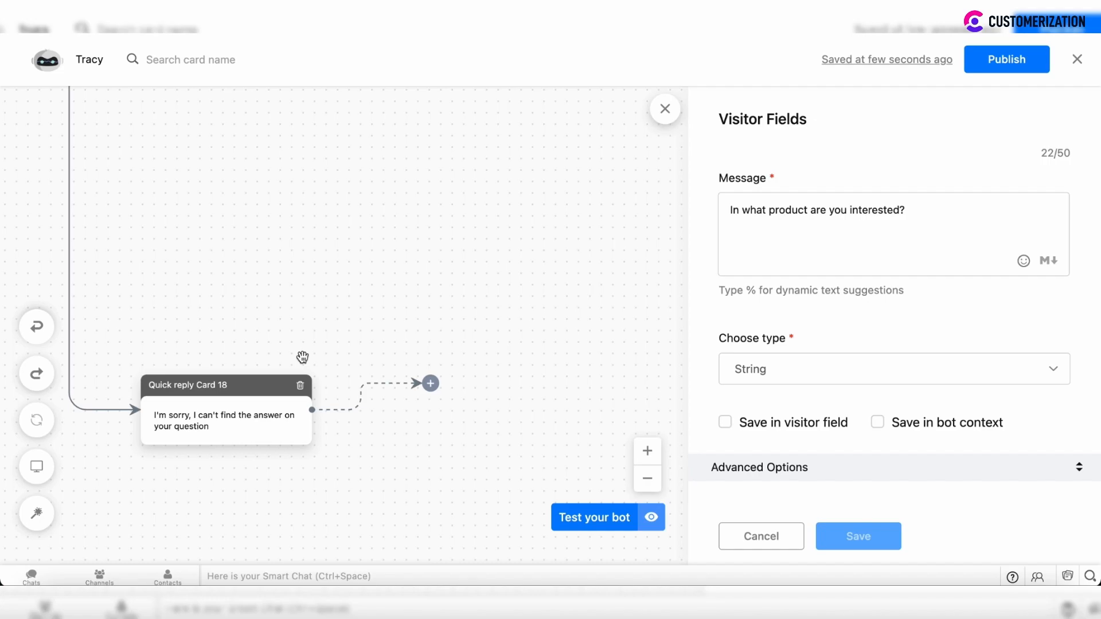
{"action": "scroll", "coordinate": [297, 334], "scroll_direction": "up", "scroll_amount": 1}
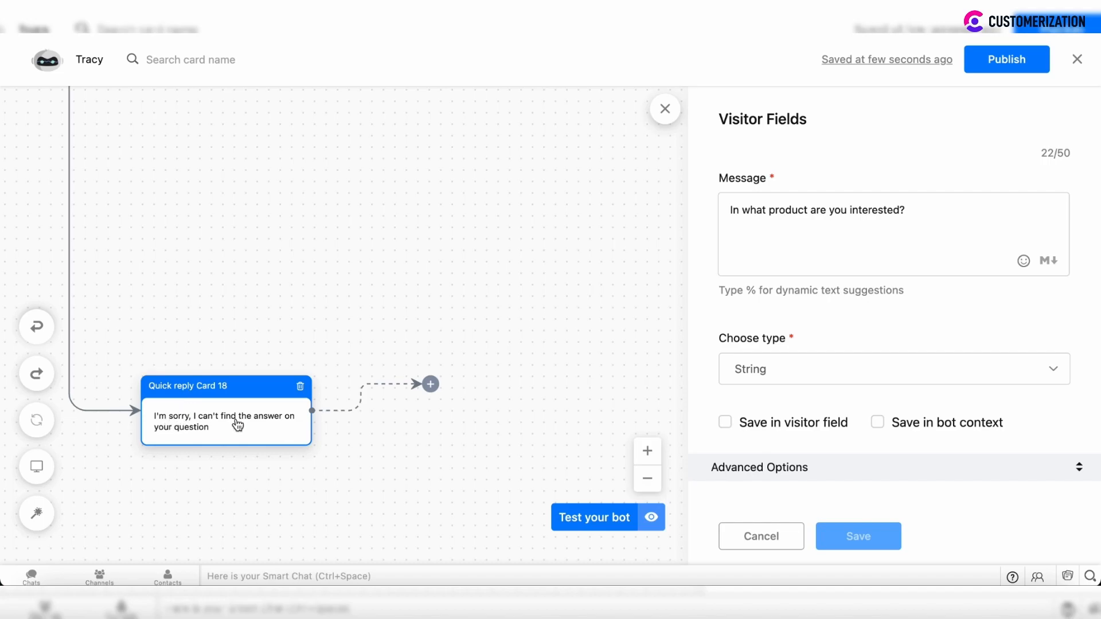
Start a Forward block after Quick reply Card 18, review its department and operator assignment options, and close it without saving
{"action": "left_click", "coordinate": [431, 384]}
{"action": "scroll", "coordinate": [976, 344], "scroll_direction": "down", "scroll_amount": 10}
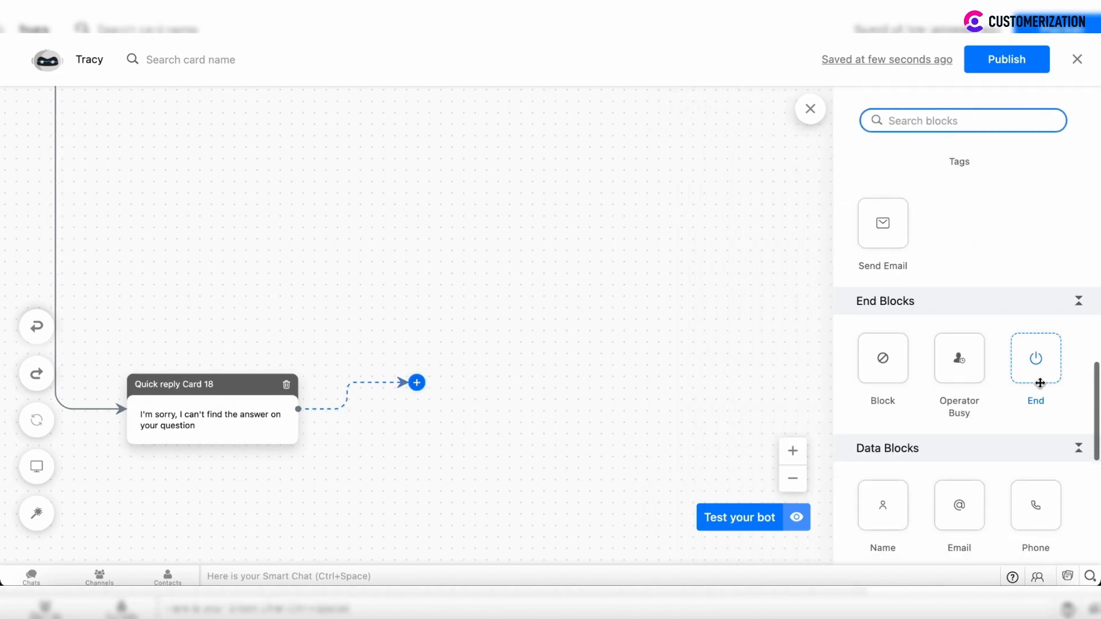
{"action": "scroll", "coordinate": [996, 302], "scroll_direction": "up", "scroll_amount": 5}
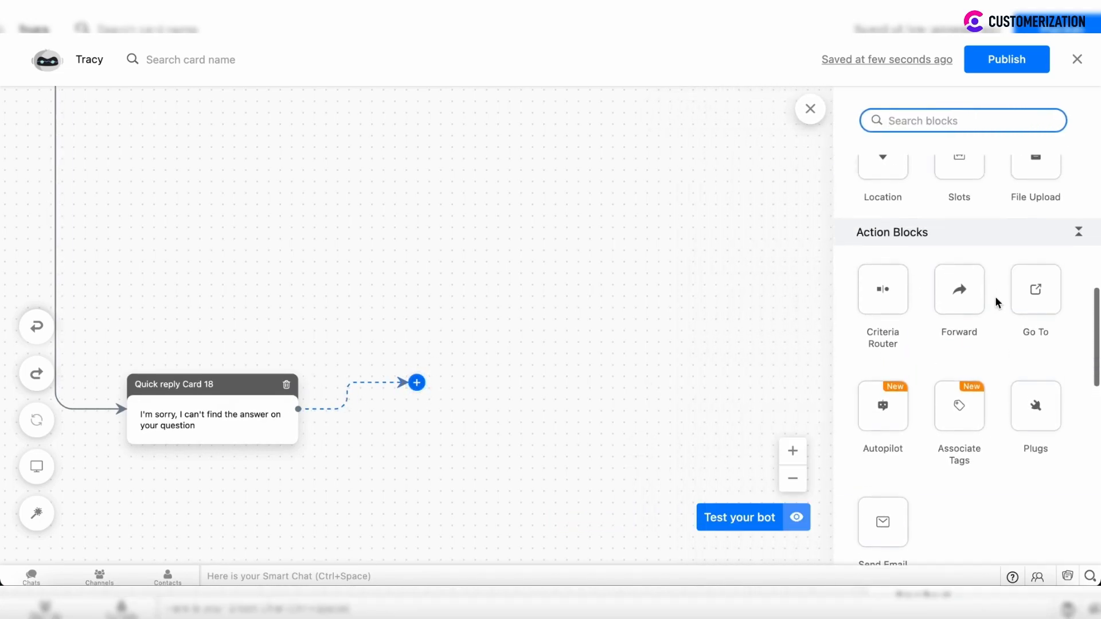
{"action": "left_click", "coordinate": [956, 379]}
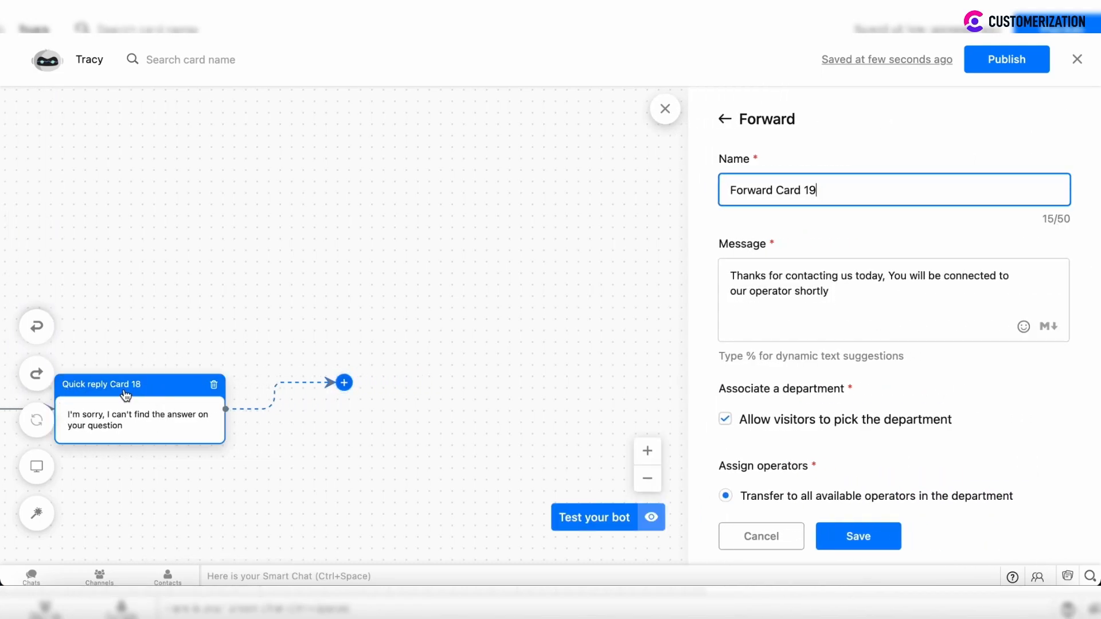
{"action": "scroll", "coordinate": [828, 359], "scroll_direction": "down", "scroll_amount": 3}
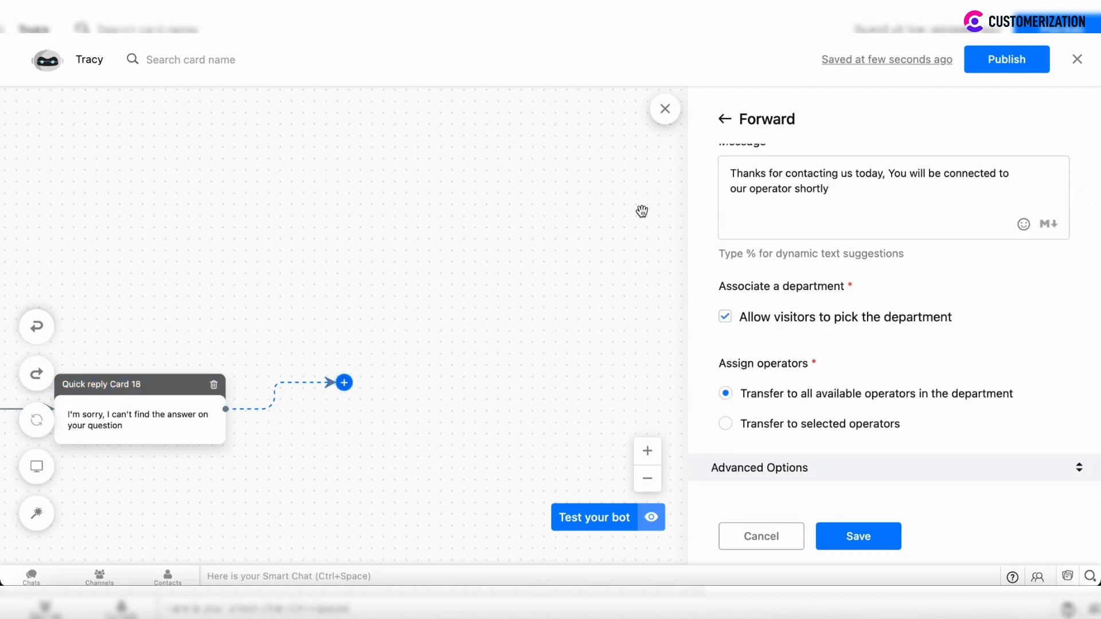
{"action": "left_click", "coordinate": [664, 108]}
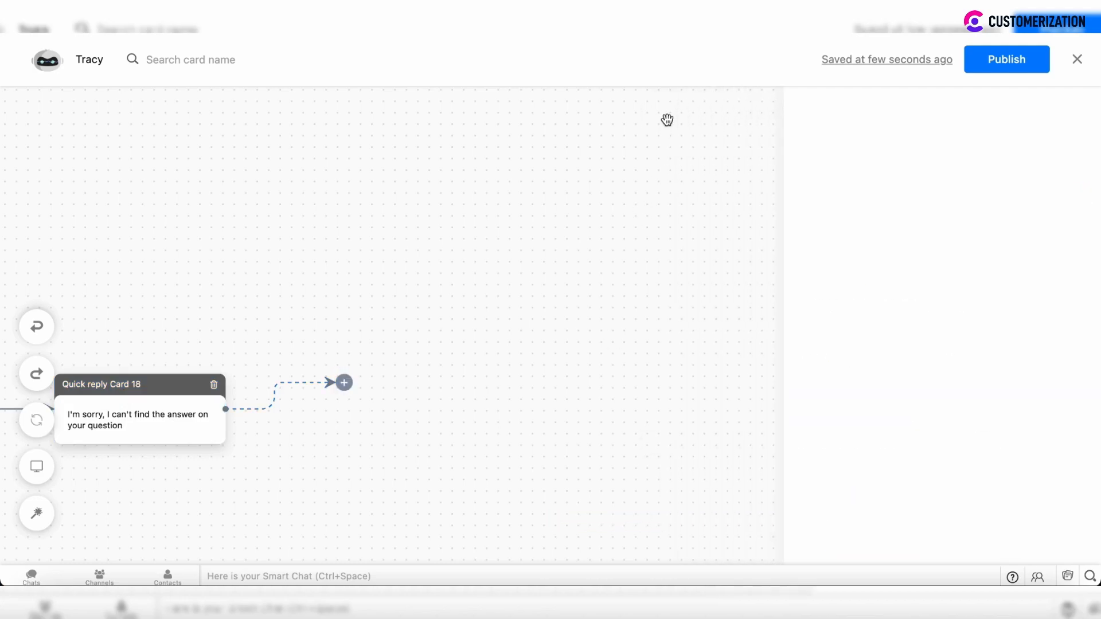
Browse the blocks available after Quick reply Card 18, including Action Blocks, and look back at Button Card 1's branches
{"action": "left_click", "coordinate": [344, 382]}
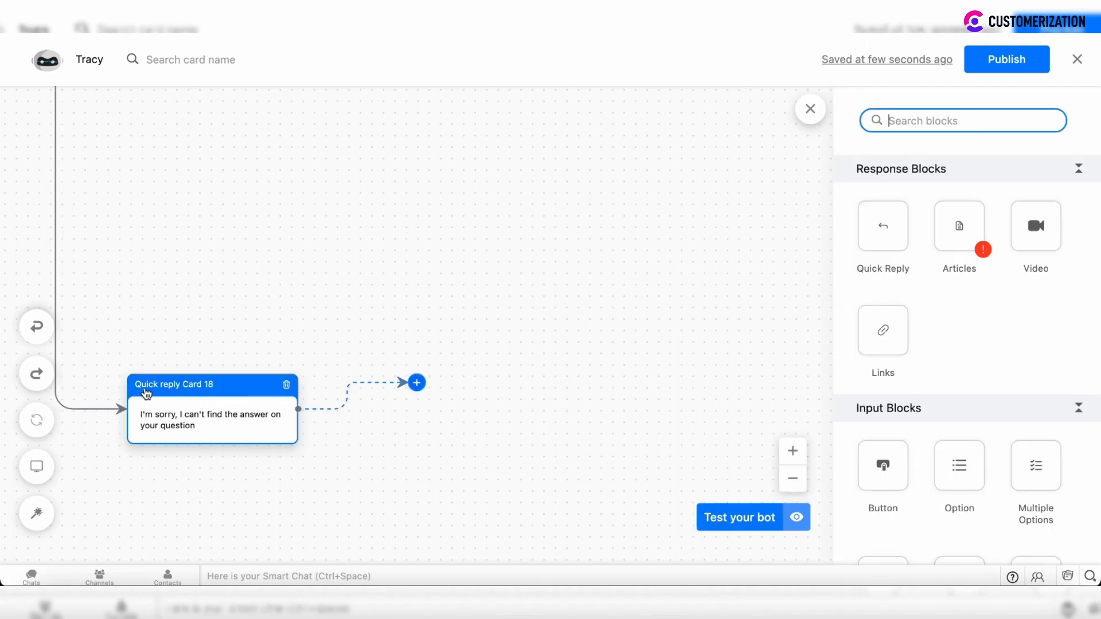
{"action": "scroll", "coordinate": [1014, 374], "scroll_direction": "down", "scroll_amount": 6}
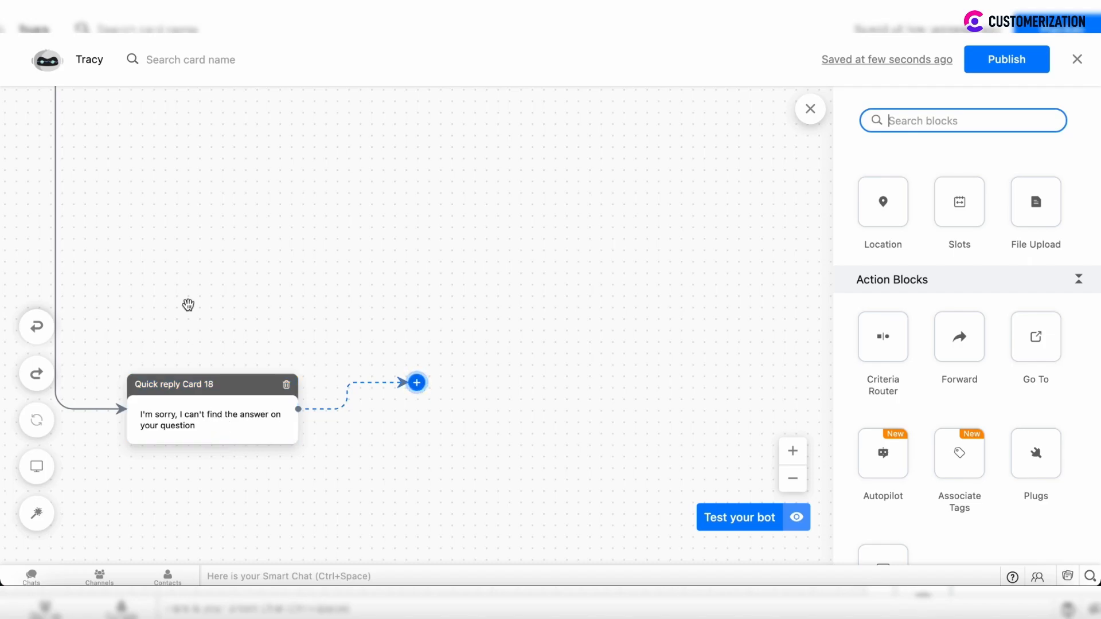
{"action": "scroll", "coordinate": [178, 279], "scroll_direction": "left", "scroll_amount": 2}
{"action": "scroll", "coordinate": [177, 279], "scroll_direction": "up", "scroll_amount": 1}
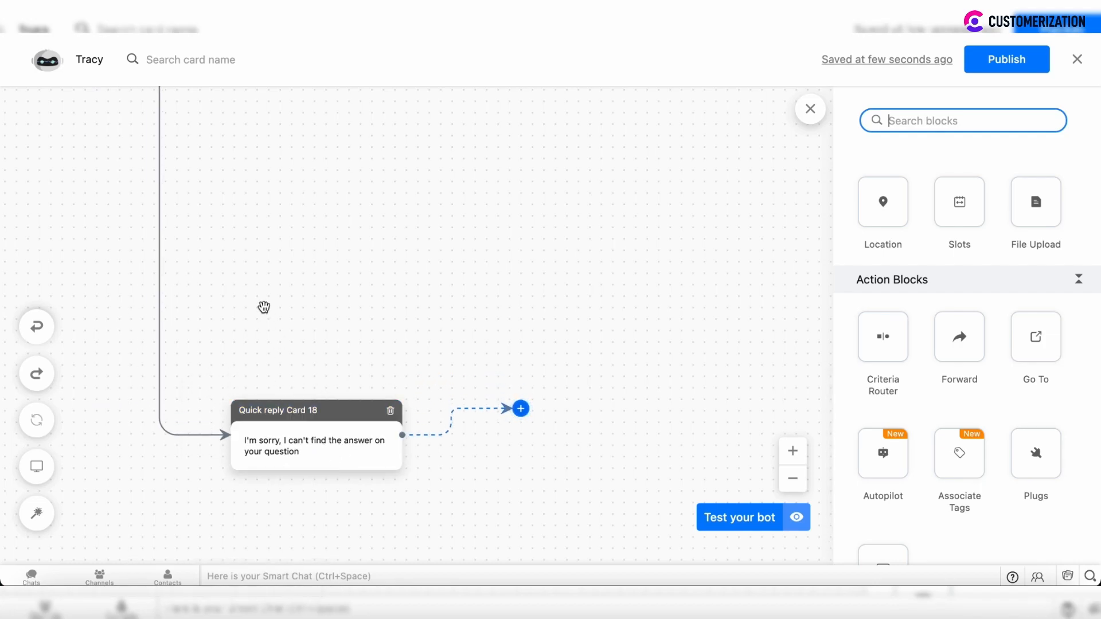
{"action": "scroll", "coordinate": [263, 307], "scroll_direction": "left", "scroll_amount": 3}
{"action": "scroll", "coordinate": [263, 308], "scroll_direction": "up", "scroll_amount": 10}
{"action": "scroll", "coordinate": [264, 307], "scroll_direction": "up", "scroll_amount": 5}
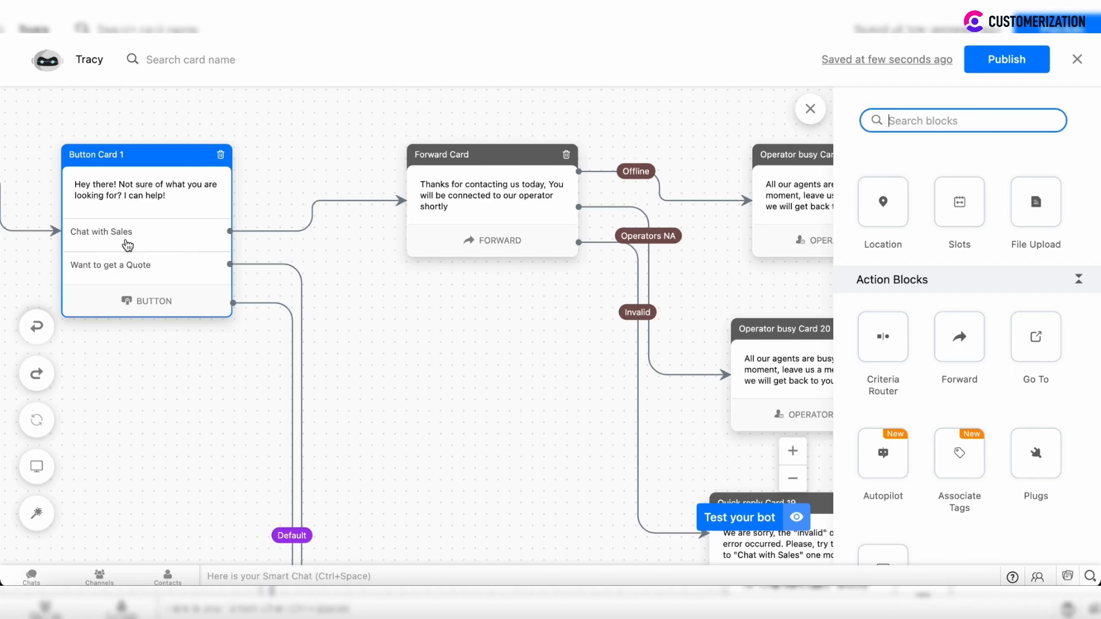
Add a Go To block after Quick reply Card 18 with Button Card 1 as its target card, and save it
{"action": "scroll", "coordinate": [352, 330], "scroll_direction": "right", "scroll_amount": 6}
{"action": "scroll", "coordinate": [351, 329], "scroll_direction": "down", "scroll_amount": 15}
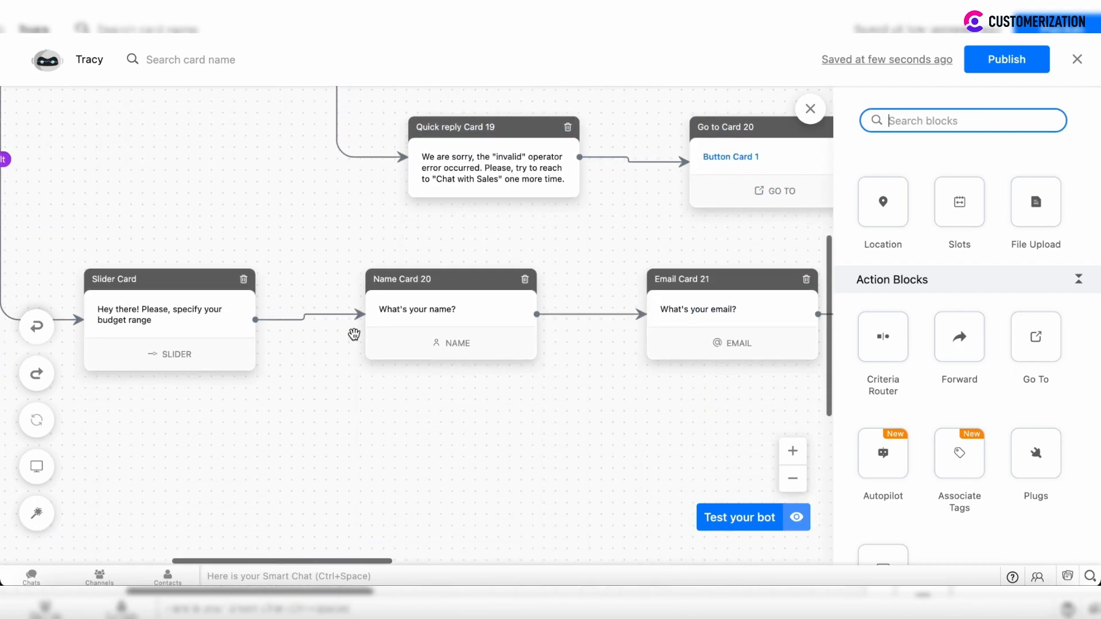
{"action": "scroll", "coordinate": [354, 334], "scroll_direction": "up", "scroll_amount": 10}
{"action": "scroll", "coordinate": [354, 335], "scroll_direction": "left", "scroll_amount": 3}
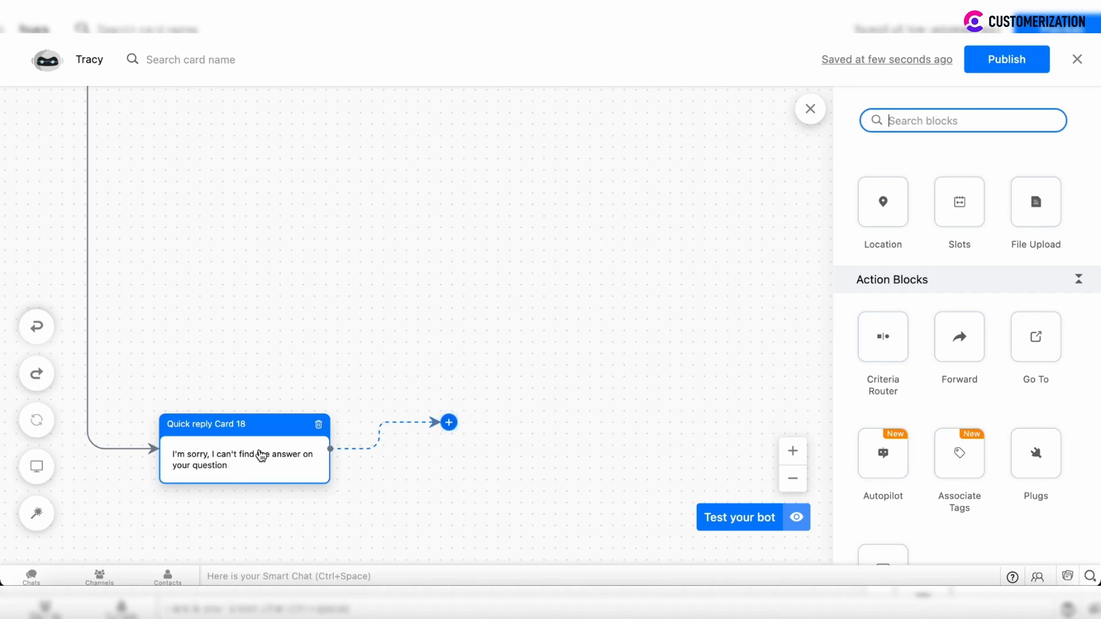
{"action": "left_click", "coordinate": [1042, 342]}
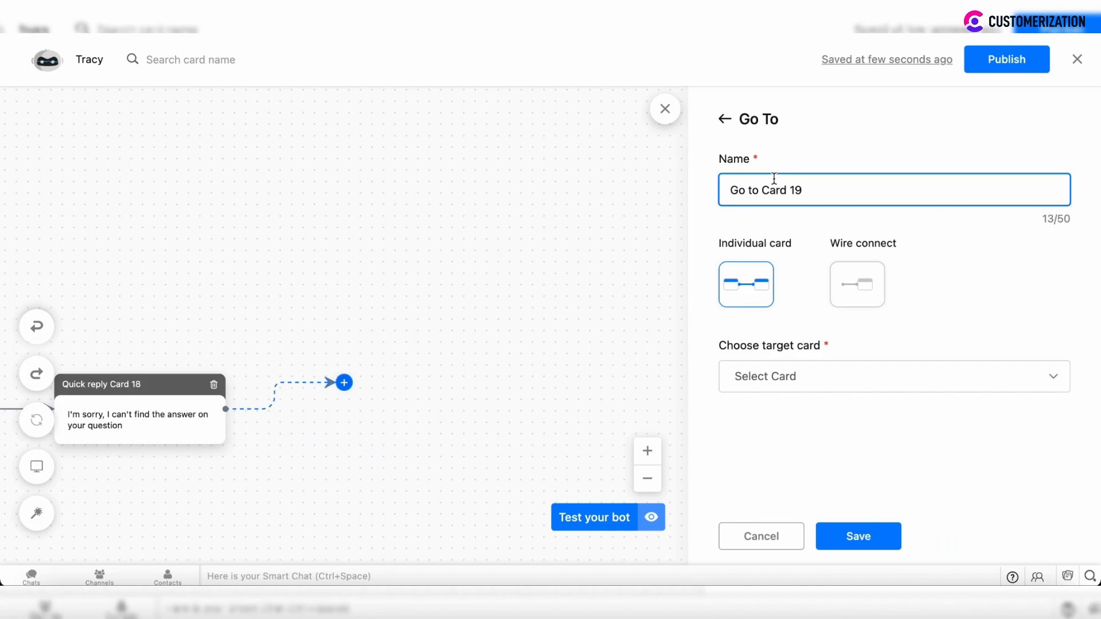
{"action": "left_click", "coordinate": [761, 379]}
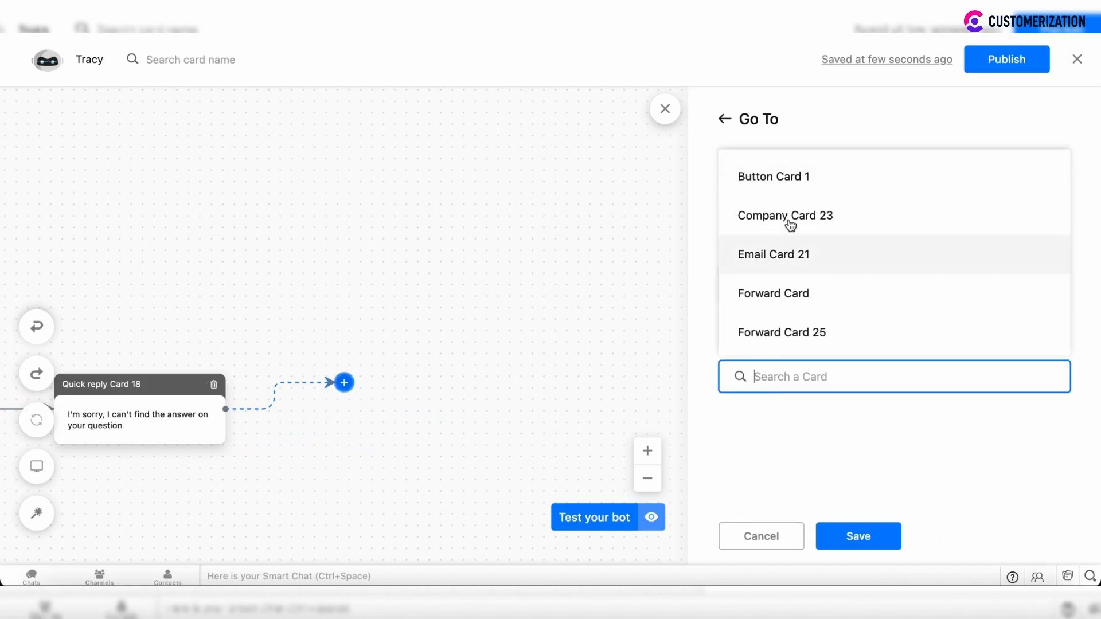
{"action": "left_click", "coordinate": [783, 184]}
{"action": "left_click", "coordinate": [858, 536]}
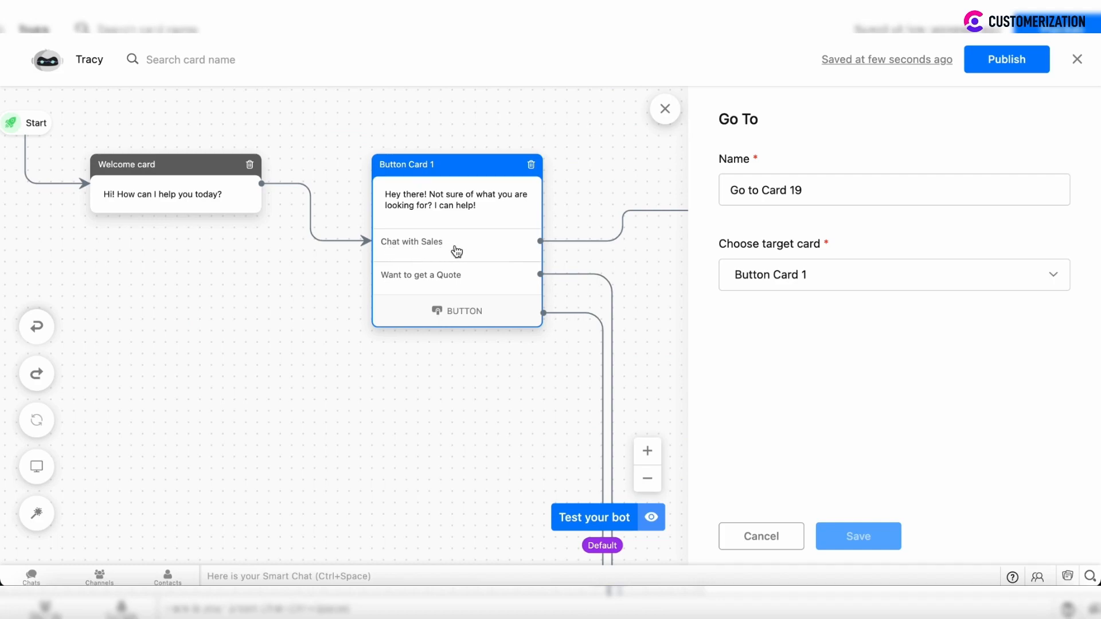
{"action": "left_click", "coordinate": [665, 110]}
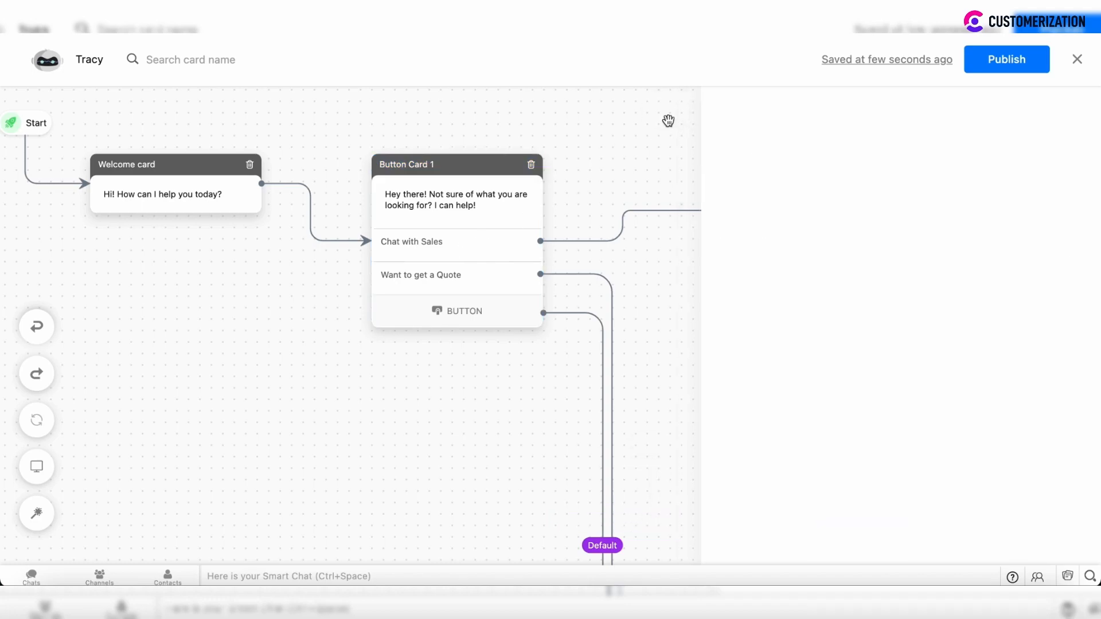
Start a test of the bot and send the message "Test" instead of choosing an offered option
{"action": "scroll", "coordinate": [684, 172], "scroll_direction": "right", "scroll_amount": 7}
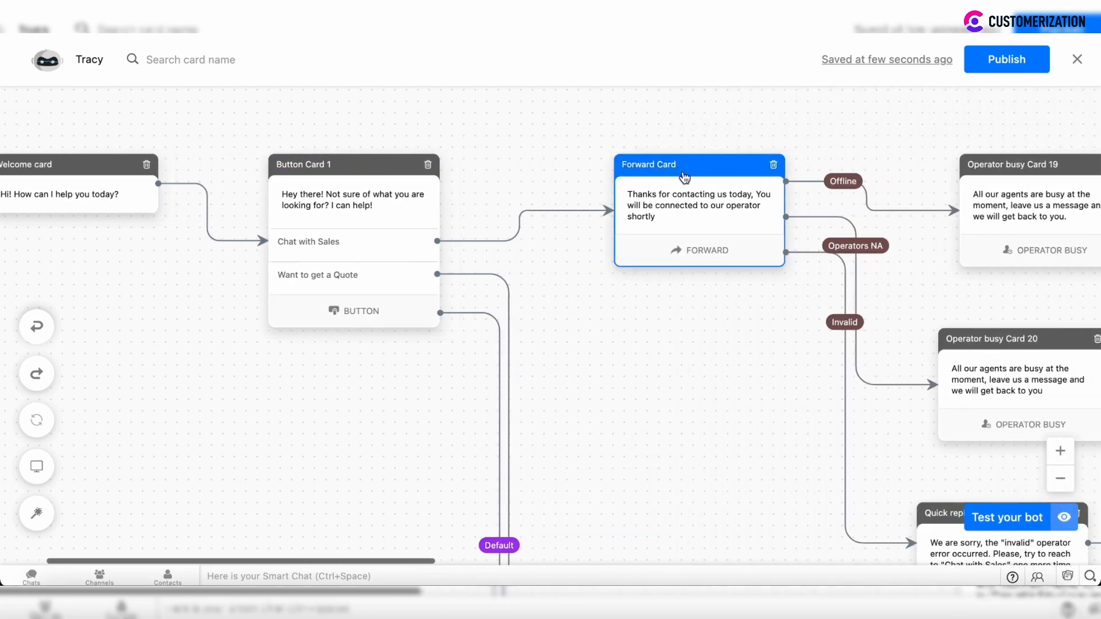
{"action": "scroll", "coordinate": [684, 177], "scroll_direction": "down", "scroll_amount": 1}
{"action": "scroll", "coordinate": [684, 177], "scroll_direction": "left", "scroll_amount": 7}
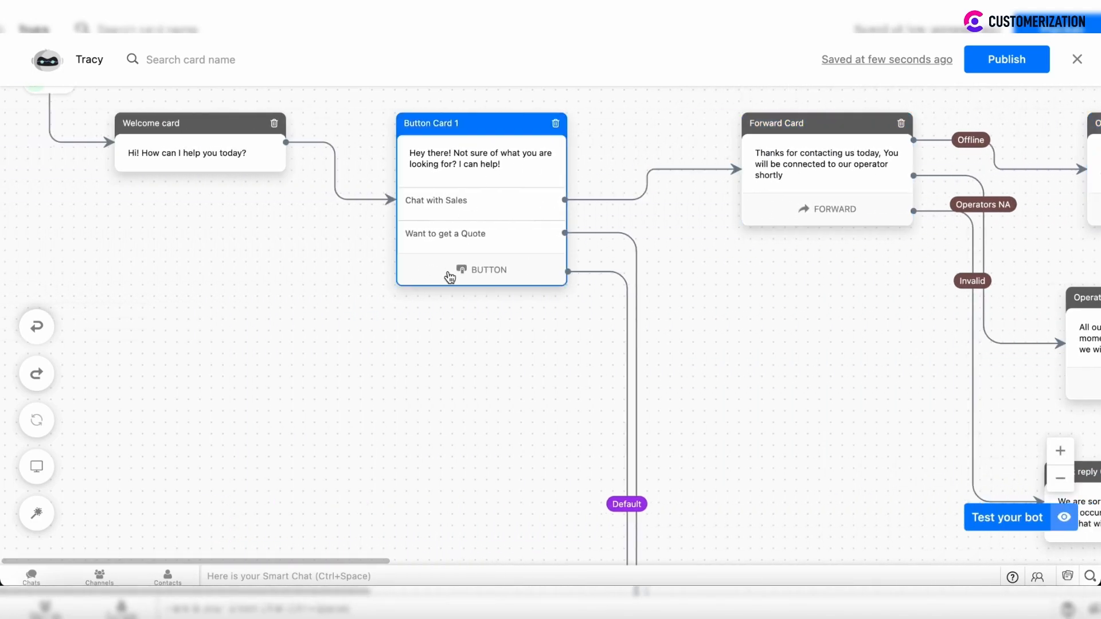
{"action": "scroll", "coordinate": [449, 274], "scroll_direction": "up", "scroll_amount": 1}
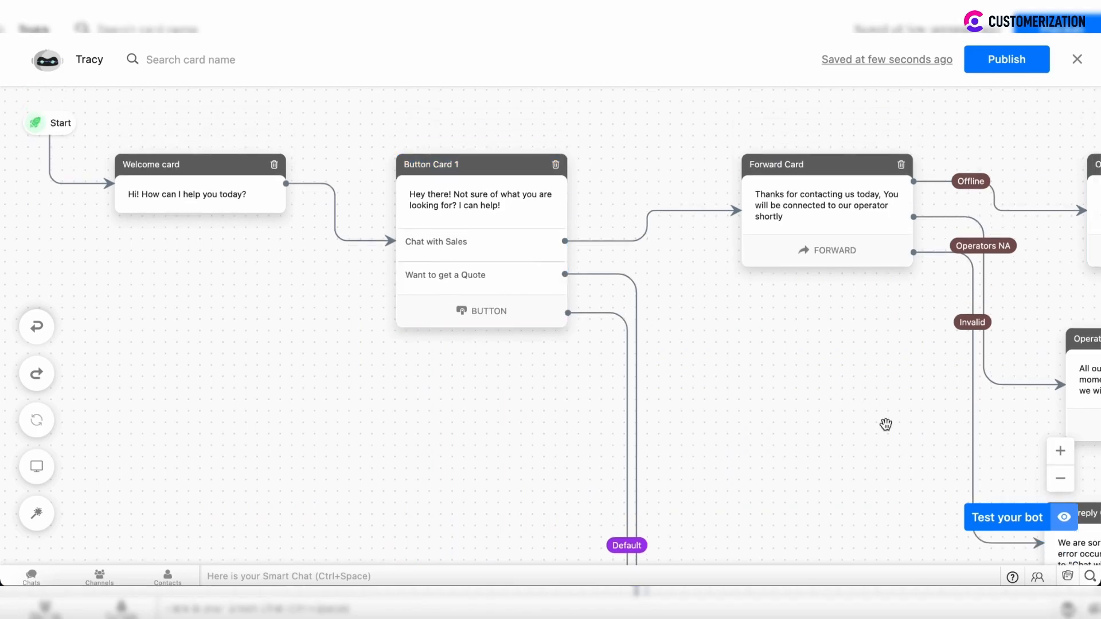
{"action": "left_click", "coordinate": [1031, 521]}
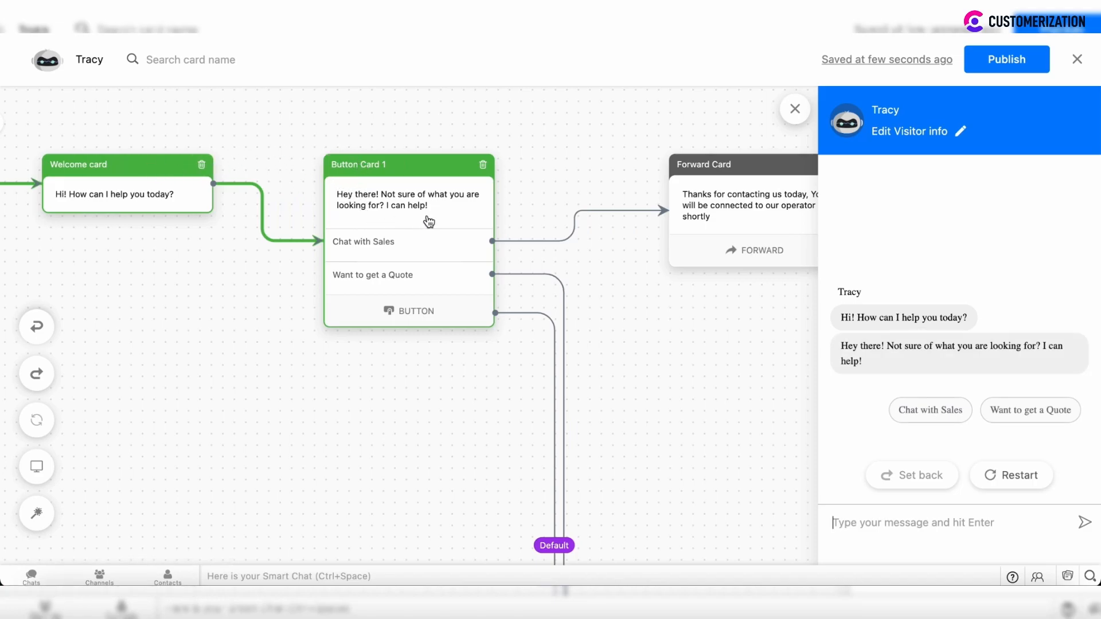
{"action": "scroll", "coordinate": [554, 239], "scroll_direction": "right", "scroll_amount": 2}
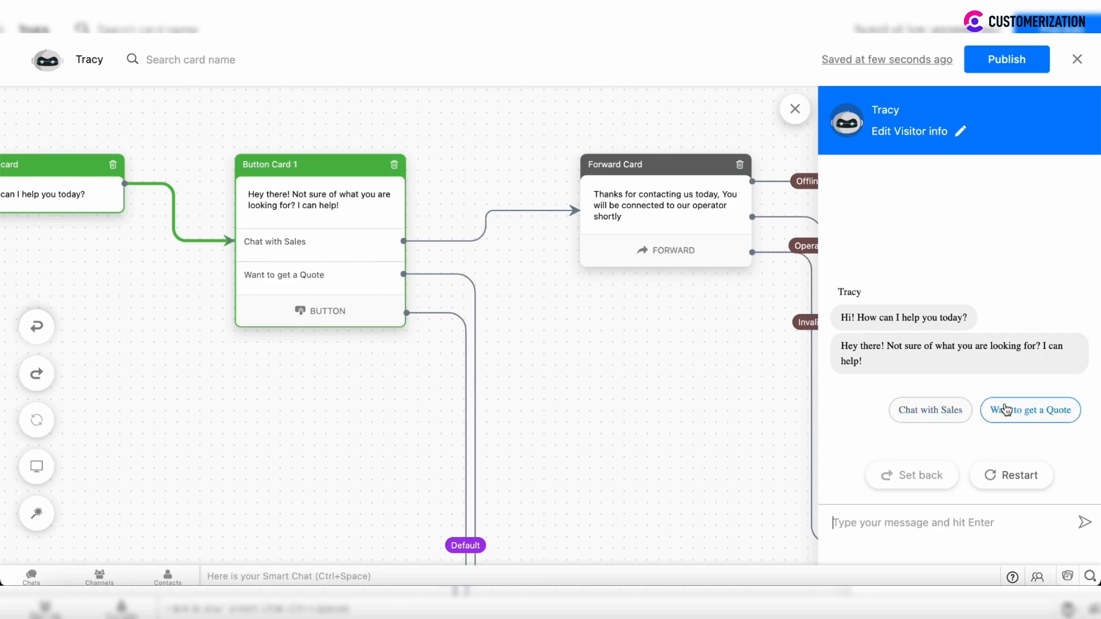
{"action": "type", "text": "Test"}
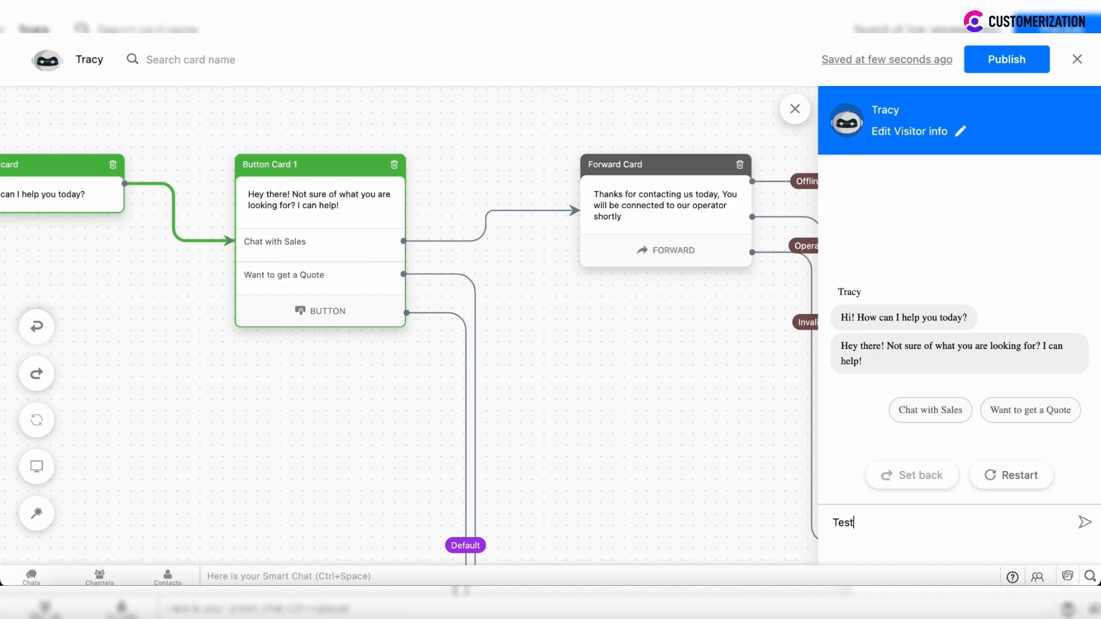
{"action": "key", "text": "Return"}
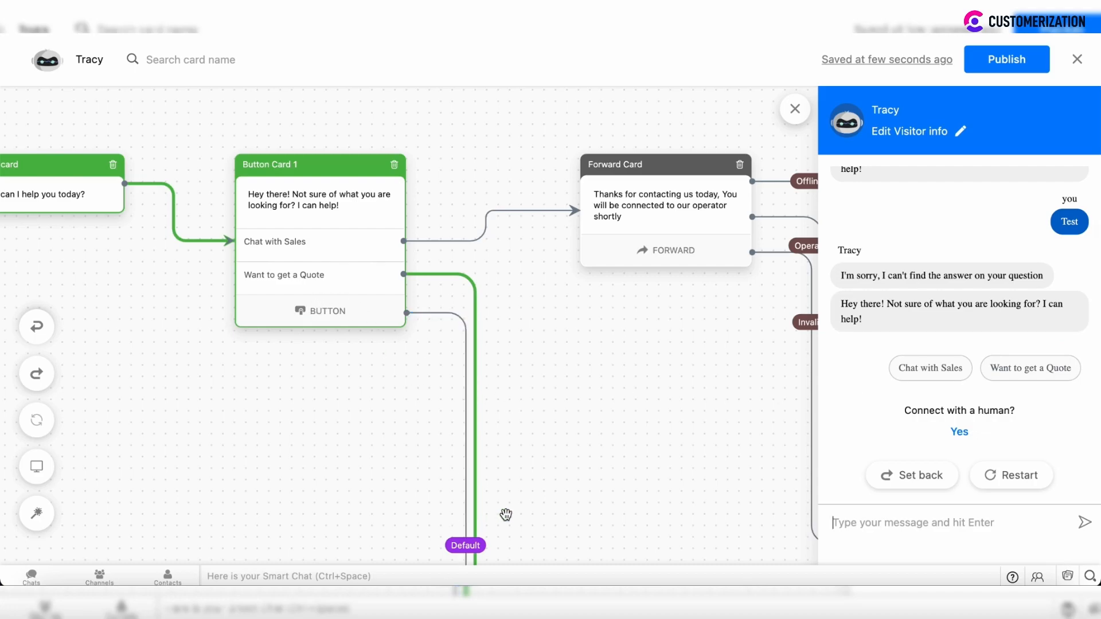
Trace the Default branch through Quick reply Card 18 and Go to Card 19, comparing it with the bot's reply in the test chat
{"action": "left_click_drag", "start_coordinate": [463, 546], "coordinate": [463, 415]}
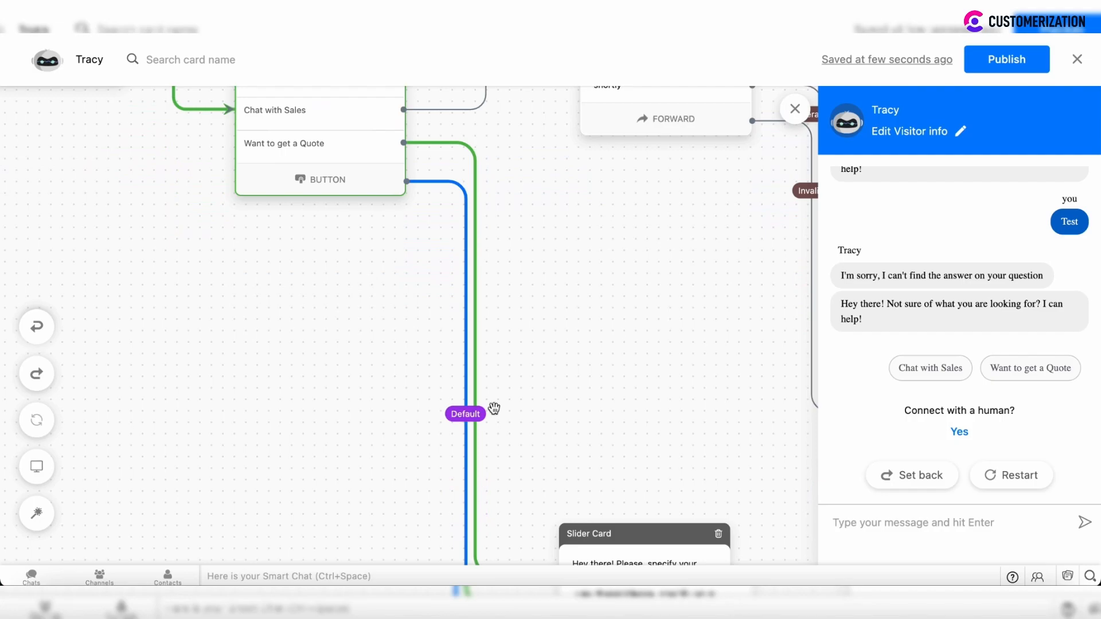
{"action": "scroll", "coordinate": [582, 400], "scroll_direction": "down", "scroll_amount": 10}
{"action": "scroll", "coordinate": [673, 362], "scroll_direction": "right", "scroll_amount": 4}
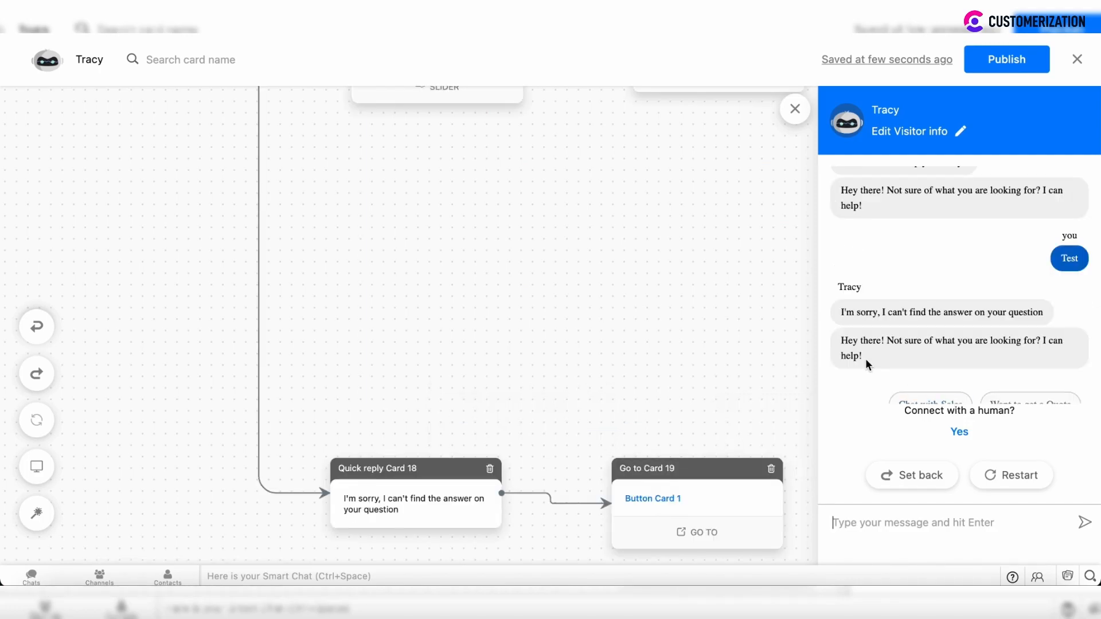
{"action": "scroll", "coordinate": [497, 278], "scroll_direction": "up", "scroll_amount": 10}
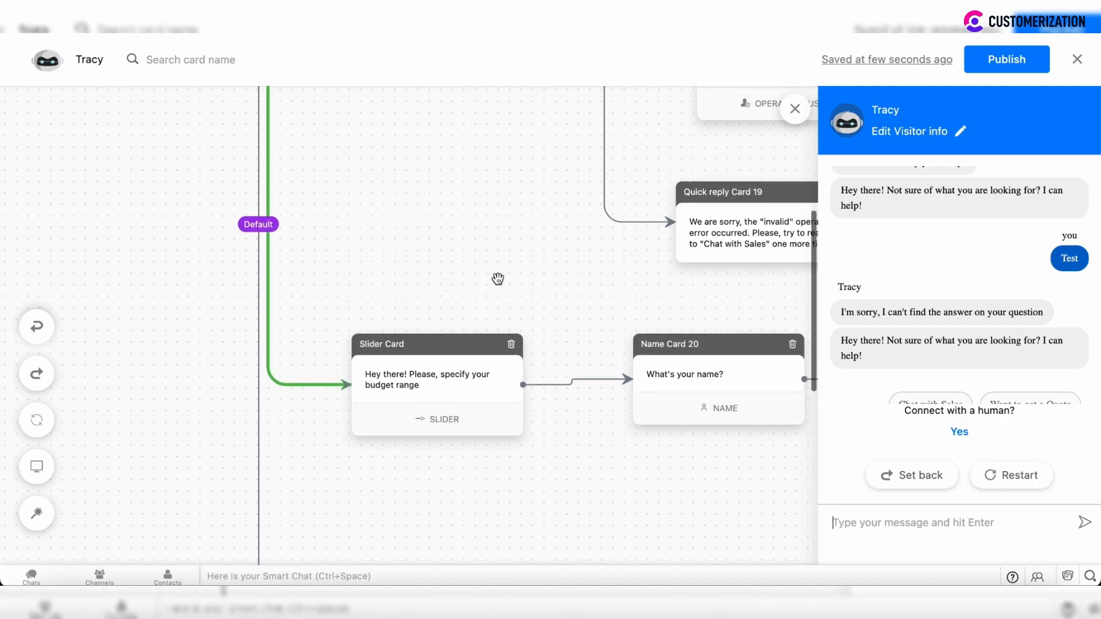
{"action": "scroll", "coordinate": [227, 258], "scroll_direction": "left", "scroll_amount": 3}
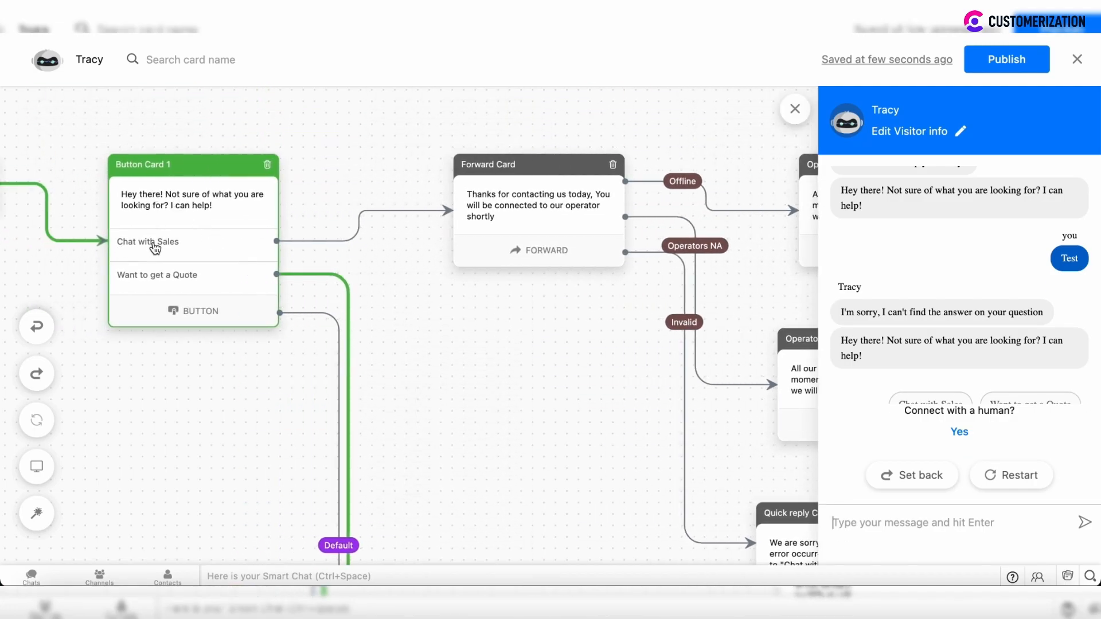
{"action": "left_click_drag", "start_coordinate": [844, 312], "coordinate": [920, 315]}
{"action": "scroll", "coordinate": [928, 364], "scroll_direction": "down", "scroll_amount": 1}
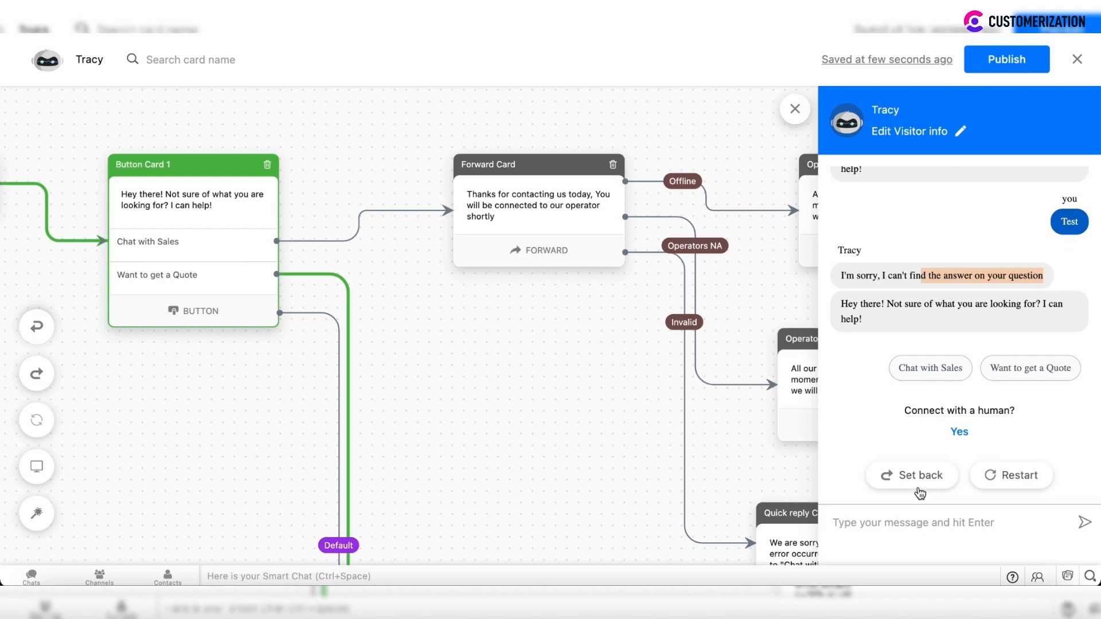
Restart the test chat, choose Chat with Sales, and review the Forward Card's Offline, Operators NA and Invalid branches
{"action": "left_click", "coordinate": [1017, 482]}
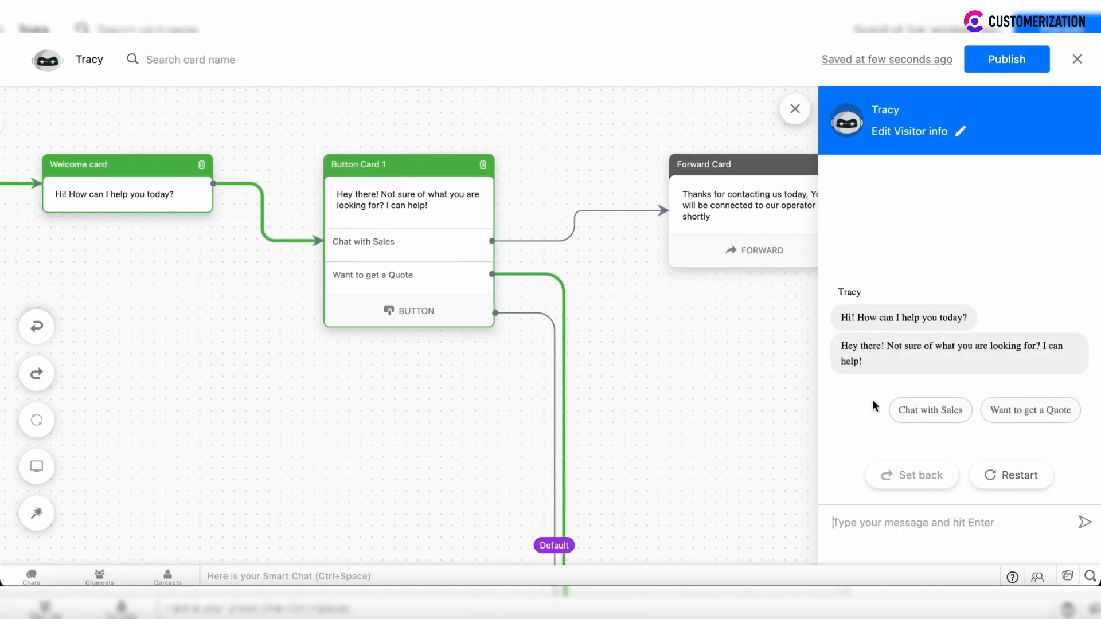
{"action": "left_click", "coordinate": [930, 411]}
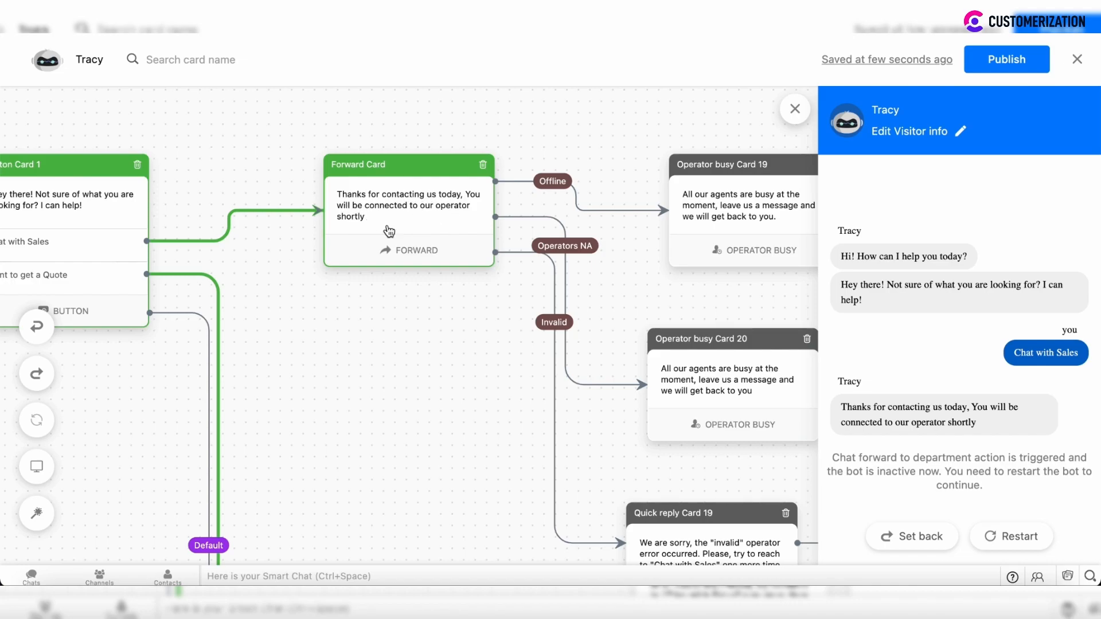
{"action": "scroll", "coordinate": [464, 377], "scroll_direction": "right", "scroll_amount": 5}
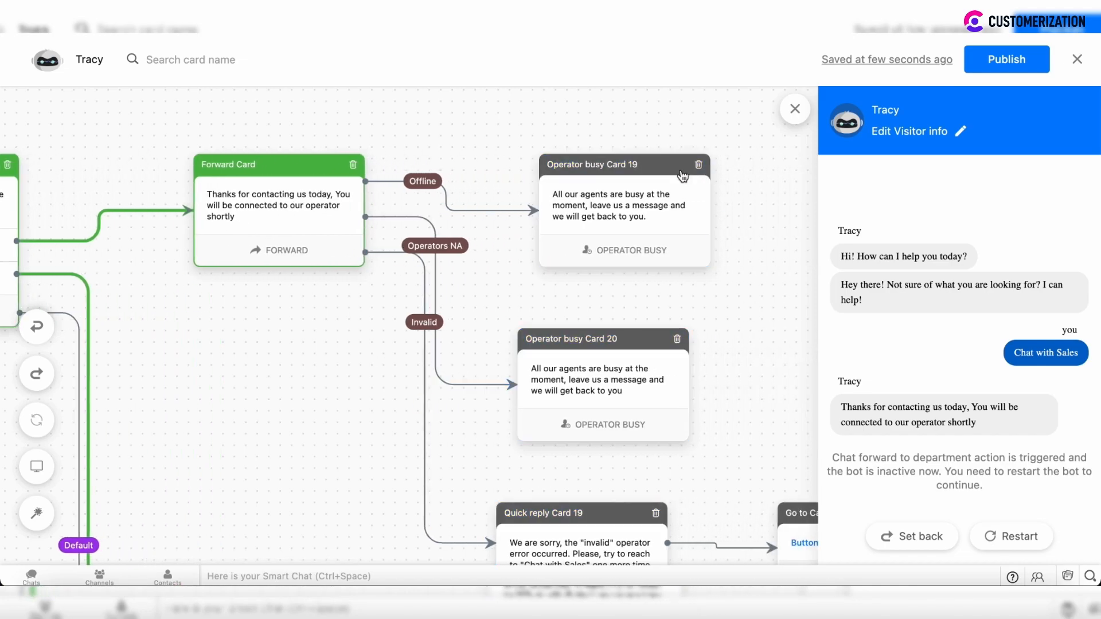
{"action": "scroll", "coordinate": [738, 251], "scroll_direction": "down", "scroll_amount": 5}
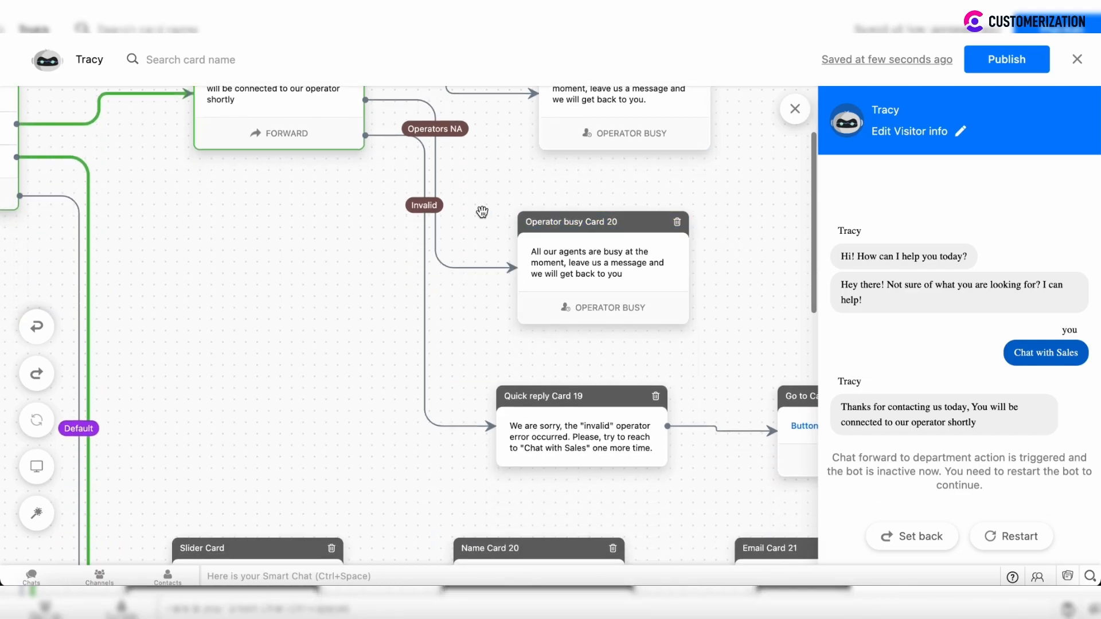
{"action": "scroll", "coordinate": [484, 212], "scroll_direction": "up", "scroll_amount": 4}
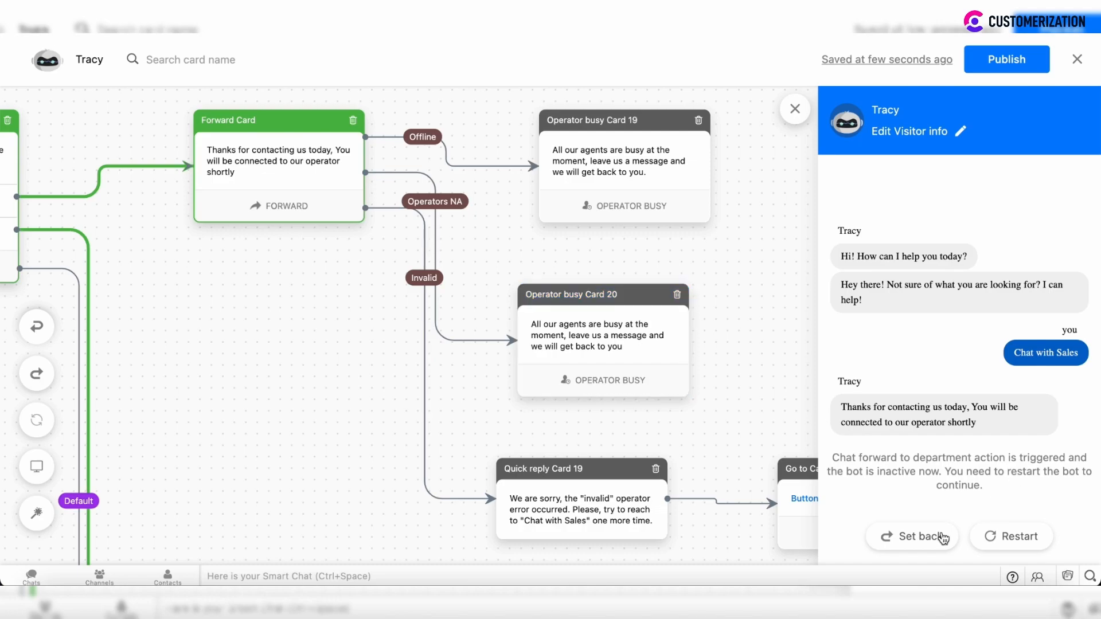
Set the test chat back, choose Want to get a Quote, and submit a budget range of 200 - 1200
{"action": "left_click", "coordinate": [913, 536]}
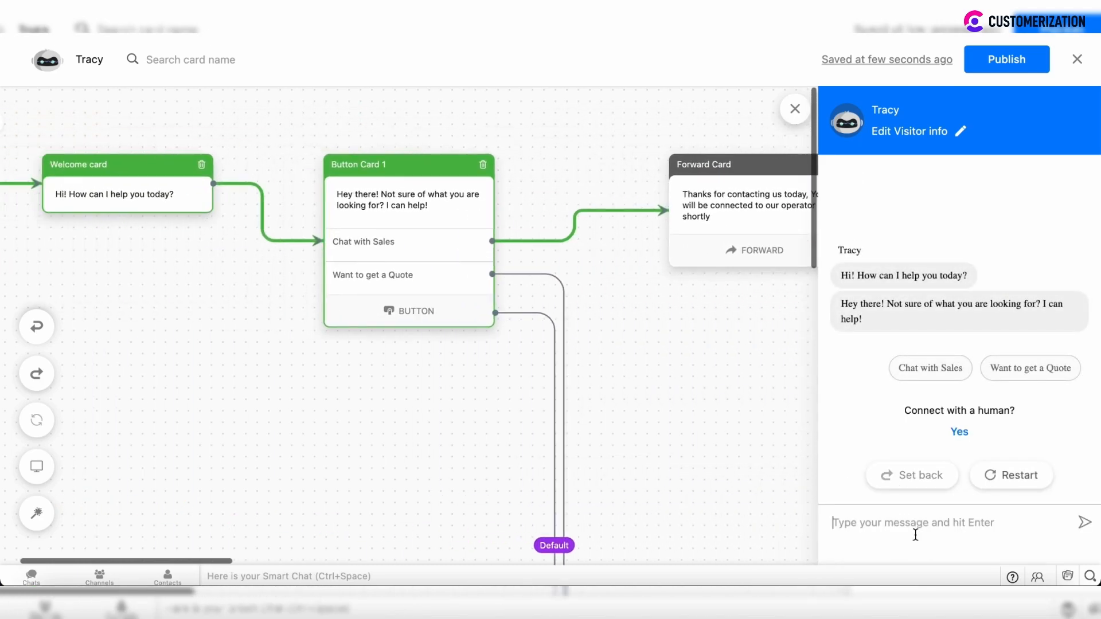
{"action": "scroll", "coordinate": [523, 418], "scroll_direction": "left", "scroll_amount": 2}
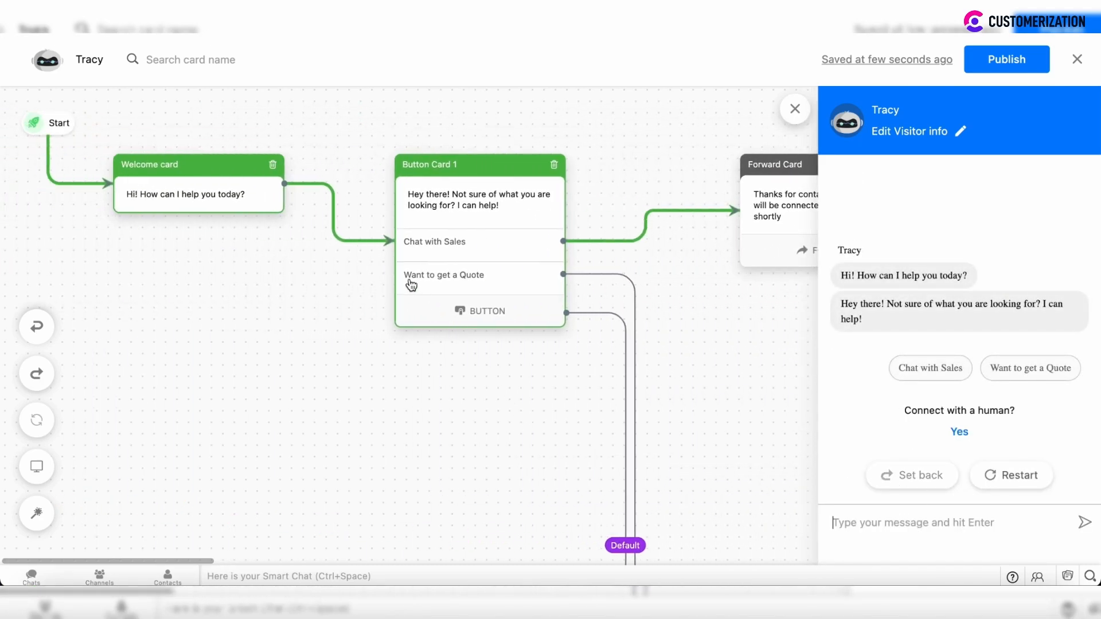
{"action": "left_click", "coordinate": [1059, 370]}
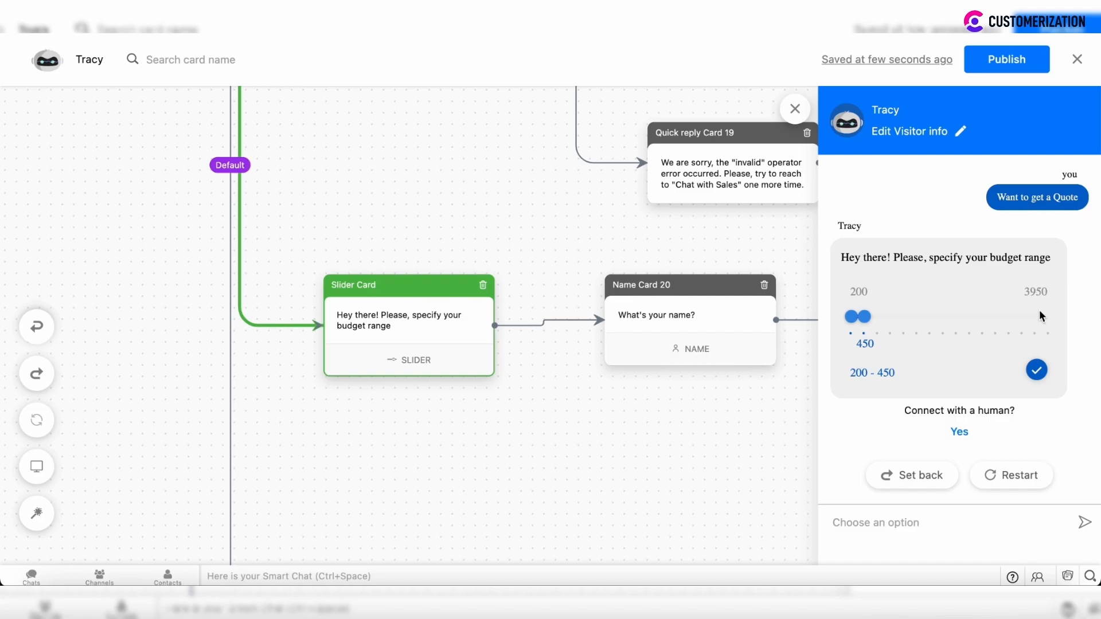
{"action": "left_click_drag", "start_coordinate": [865, 323], "coordinate": [905, 322]}
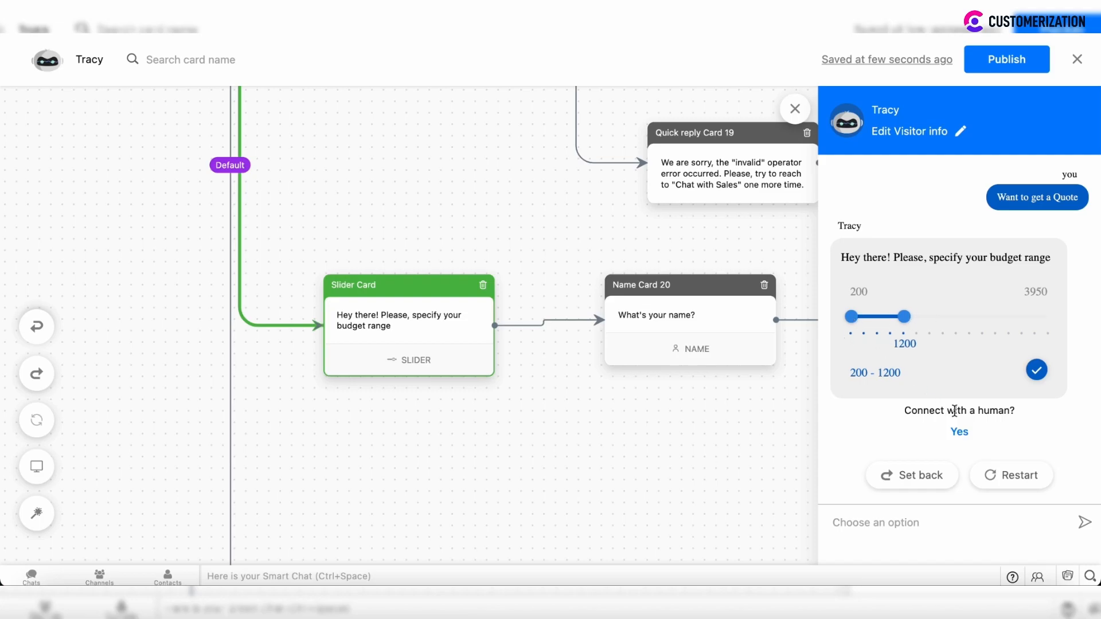
{"action": "left_click", "coordinate": [1036, 372]}
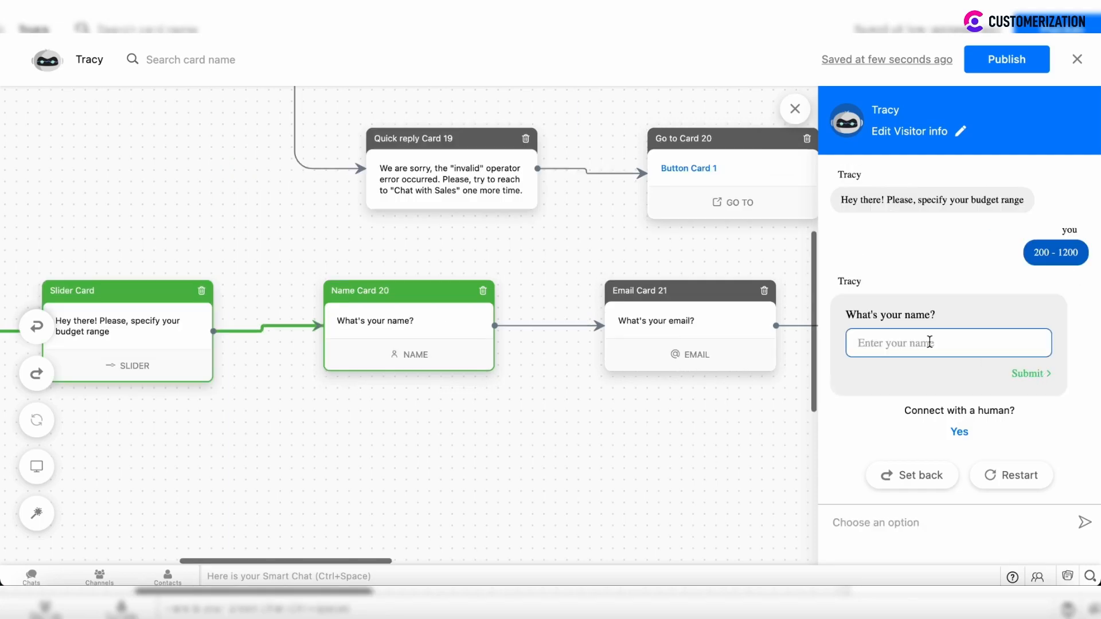
Submit the visitor's name and the prefilled email address in the test chat
{"action": "type", "text": "D"}
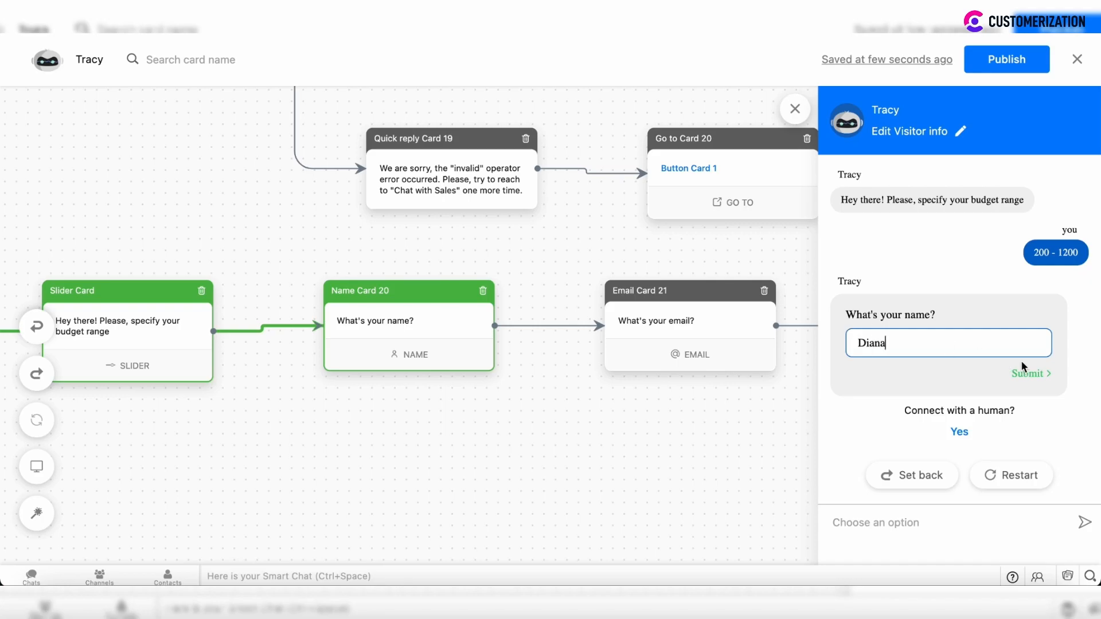
{"action": "type", "text": "iana"}
{"action": "left_click", "coordinate": [1036, 379]}
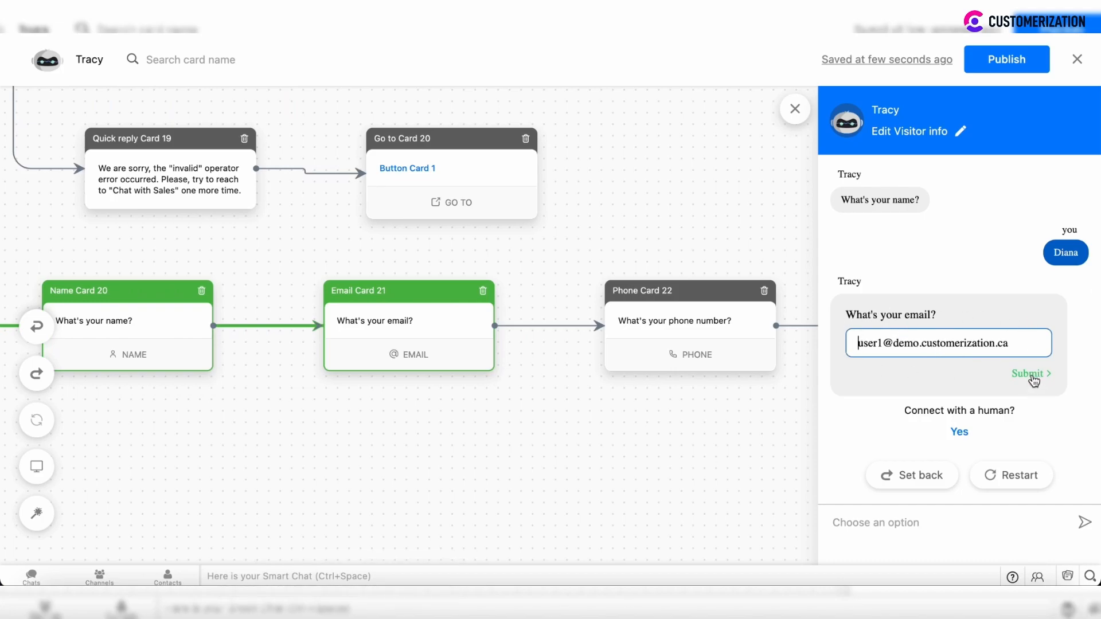
{"action": "left_click", "coordinate": [1033, 376]}
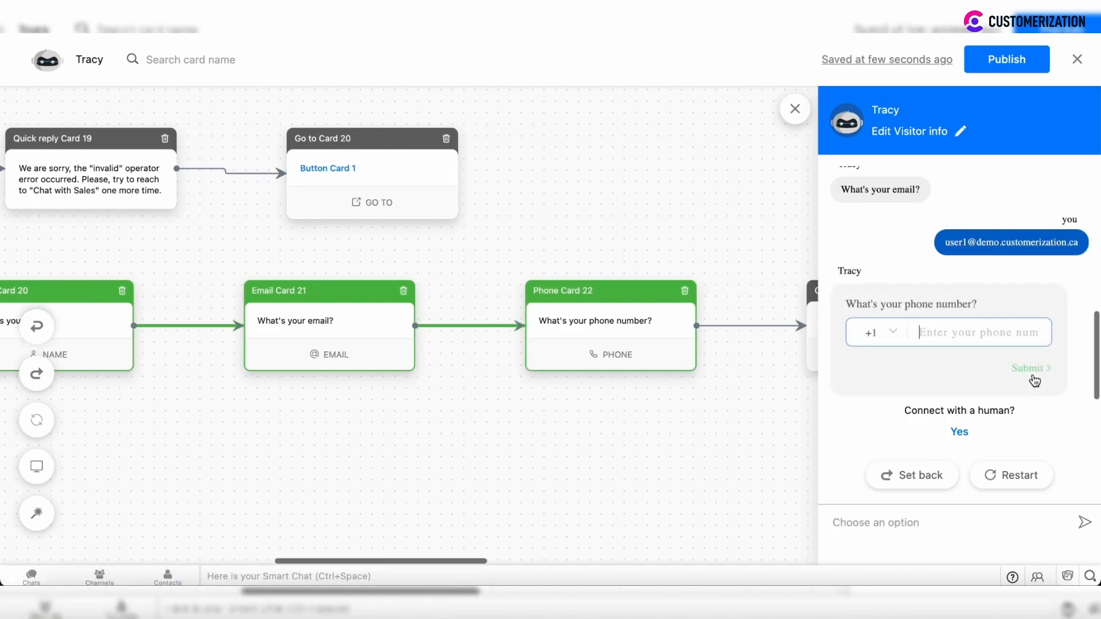
Choose Ukraine's country code for the phone question, enter the visitor's phone number and submit it
{"action": "left_click", "coordinate": [1029, 370]}
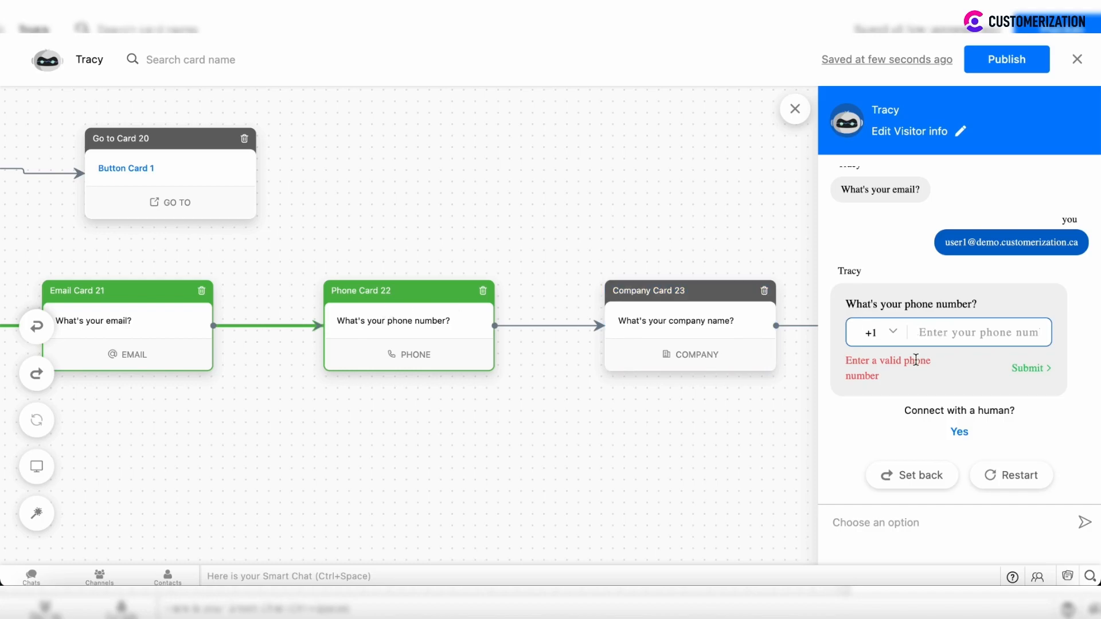
{"action": "left_click", "coordinate": [890, 333]}
{"action": "type", "text": "Cana"}
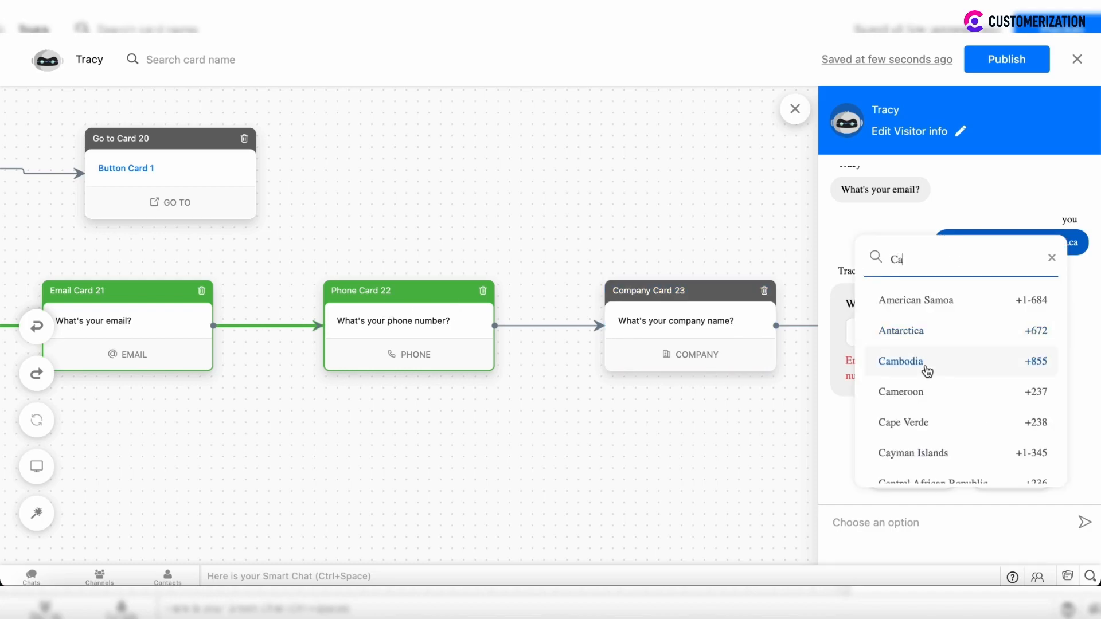
{"action": "key", "text": "BackSpace"}
{"action": "key", "text": "BackSpace"}
{"action": "key", "text": "BackSpace"}
{"action": "key", "text": "BackSpace"}
{"action": "type", "text": "uk"}
{"action": "left_click", "coordinate": [950, 304]}
{"action": "left_click", "coordinate": [951, 331]}
{"action": "type", "text": "067"}
{"action": "left_click", "coordinate": [1027, 368]}
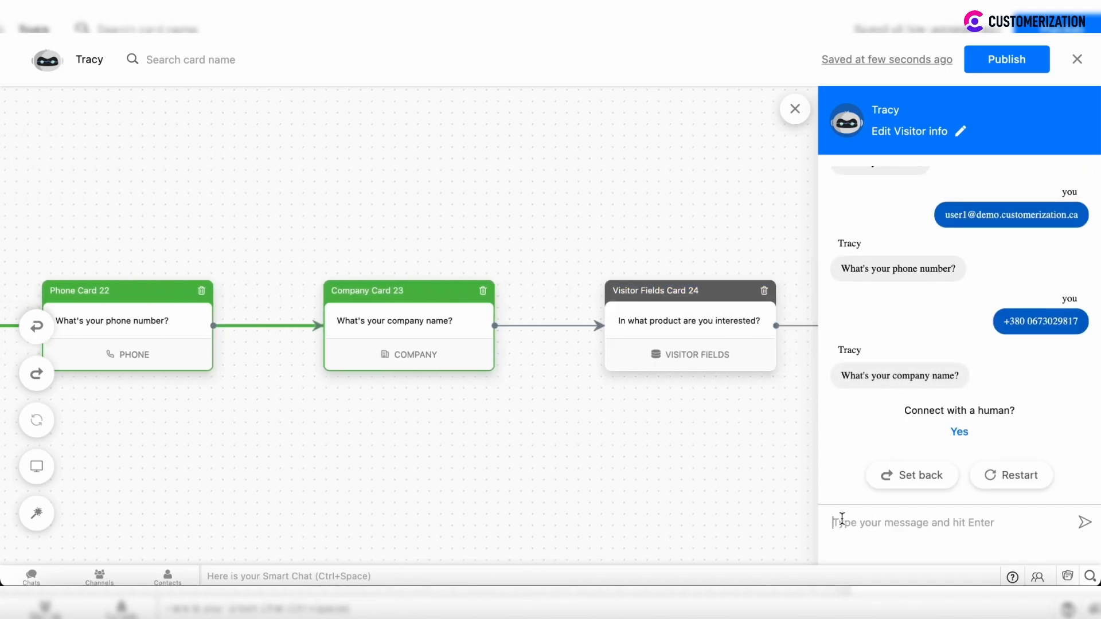
Answer the test chat's company name question with ABC and its product question with Product 1
{"action": "type", "text": "ABC"}
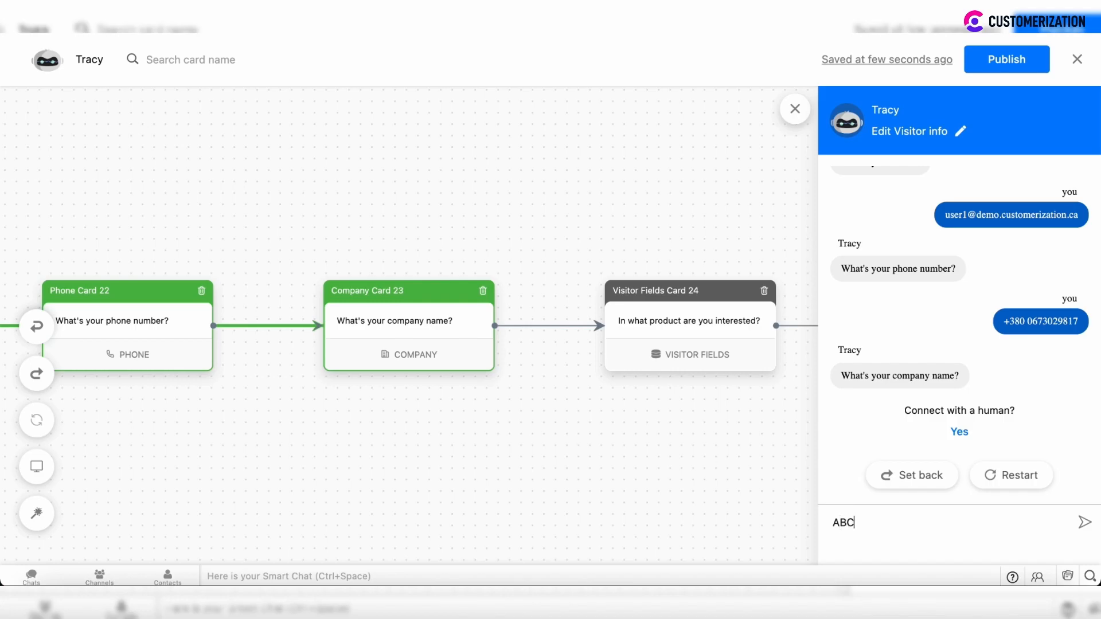
{"action": "key", "text": "Return"}
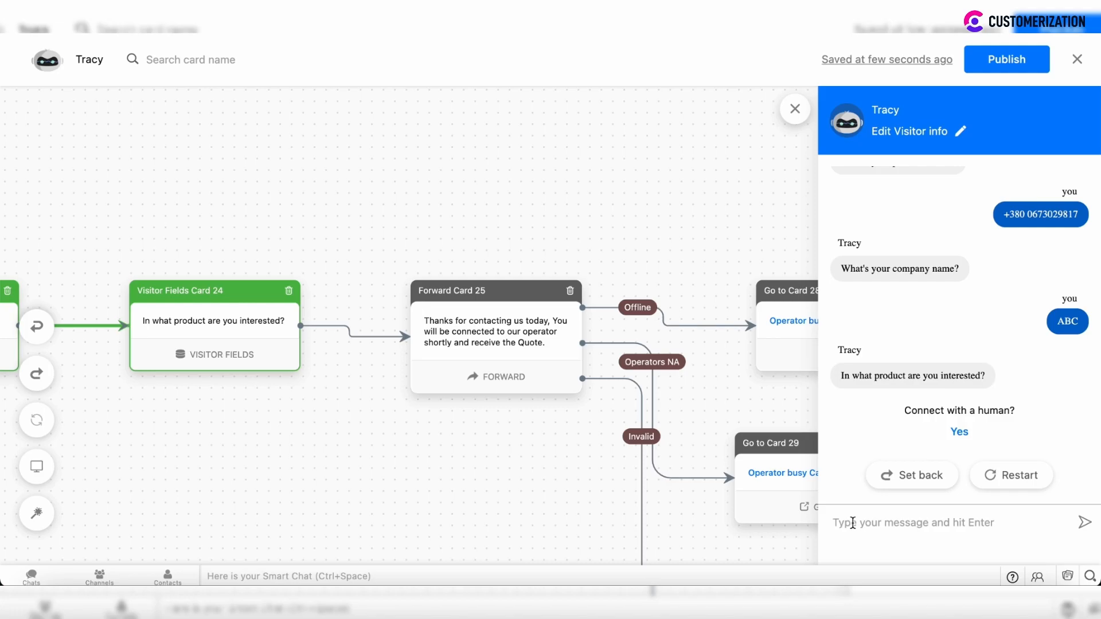
{"action": "type", "text": "Product 1"}
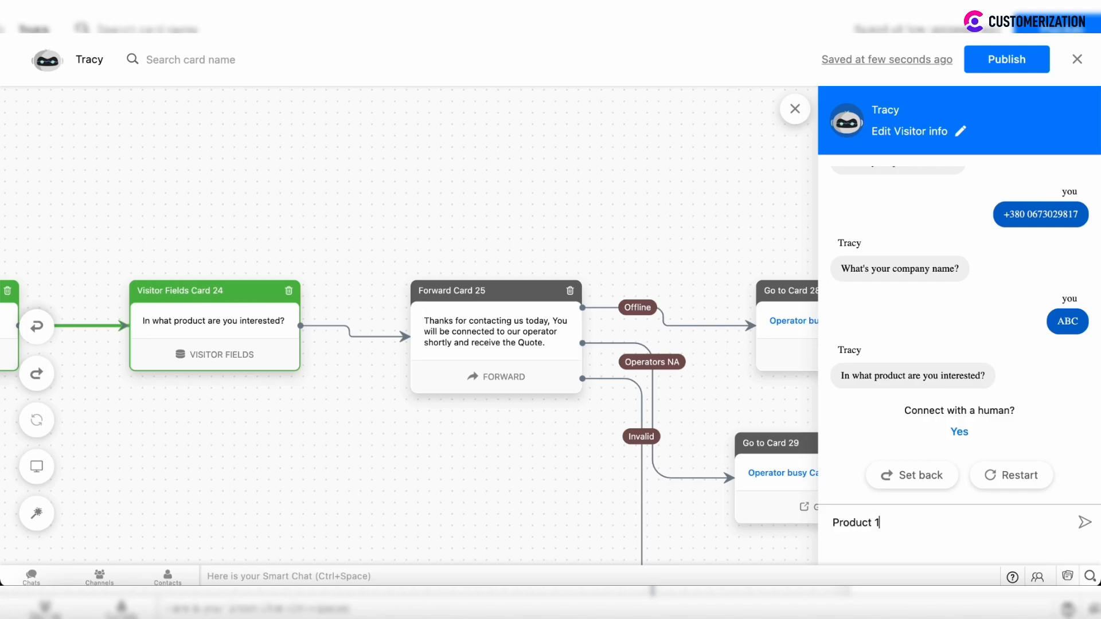
{"action": "key", "text": "Return"}
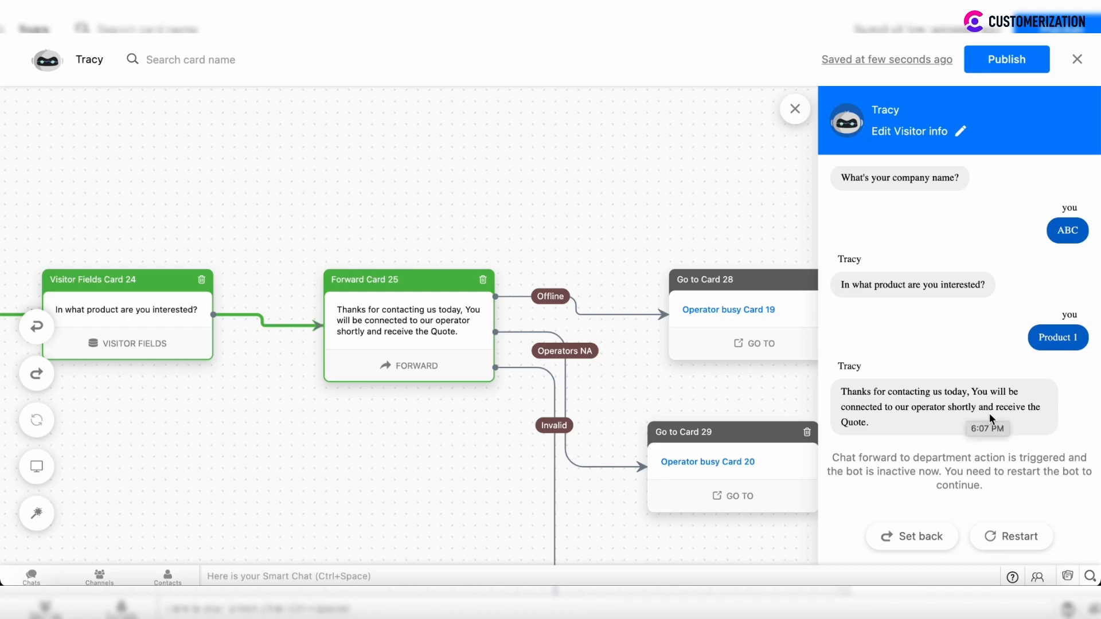
Examine the quote flow's Offline, Operators NA and Invalid branches with their Go To cards, and the sales Forward Card's branches they refer to
{"action": "scroll", "coordinate": [537, 342], "scroll_direction": "right", "scroll_amount": 3}
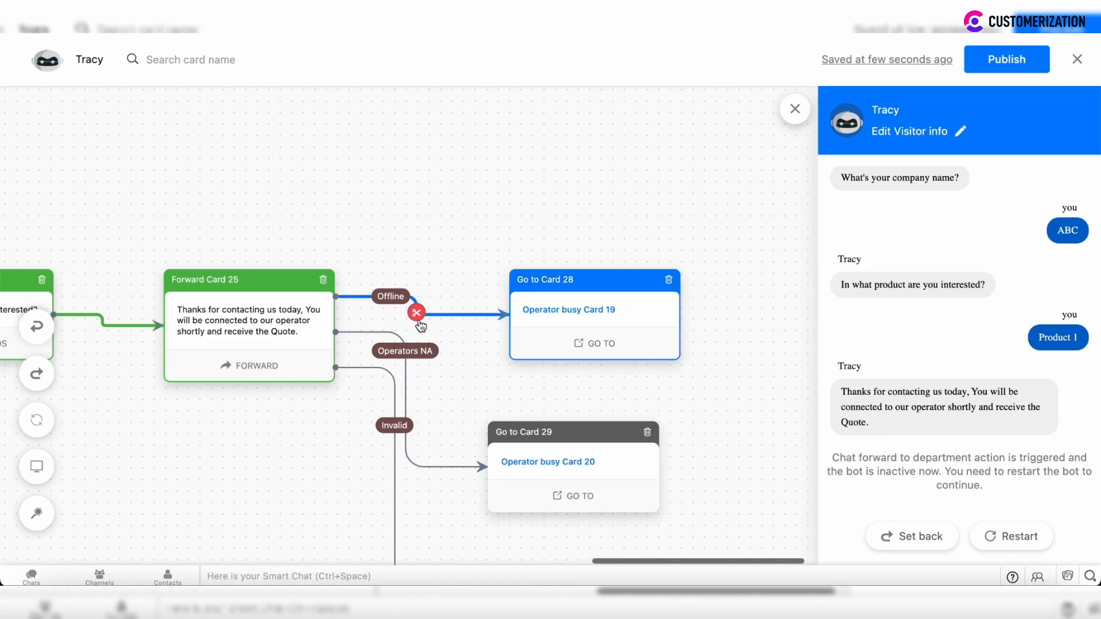
{"action": "scroll", "coordinate": [421, 325], "scroll_direction": "down", "scroll_amount": 3}
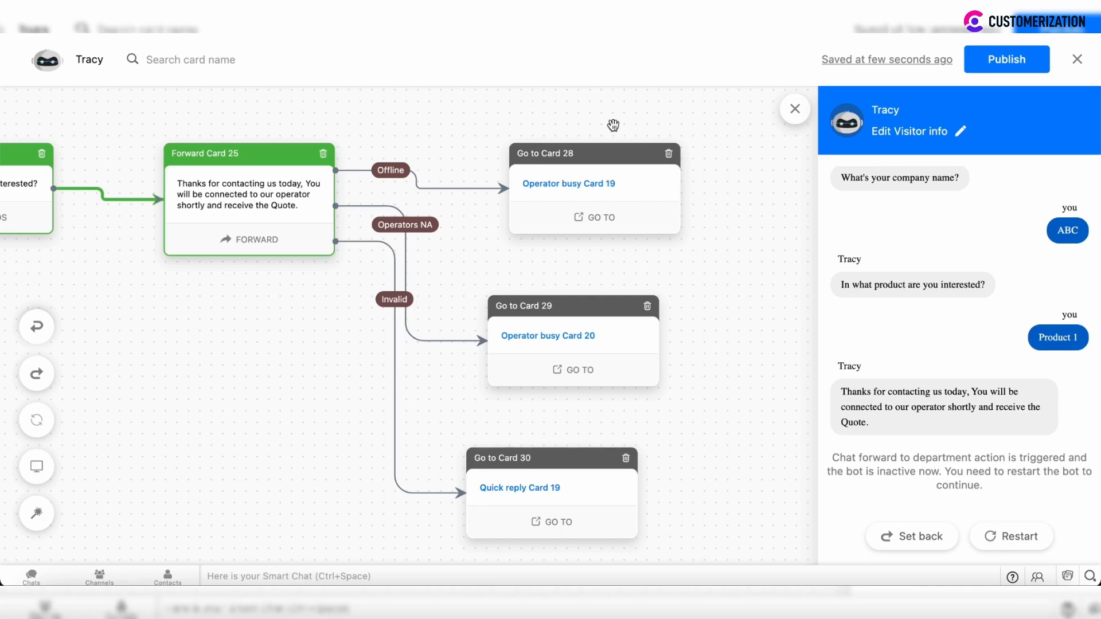
{"action": "scroll", "coordinate": [283, 411], "scroll_direction": "left", "scroll_amount": 5}
{"action": "scroll", "coordinate": [282, 412], "scroll_direction": "up", "scroll_amount": 6}
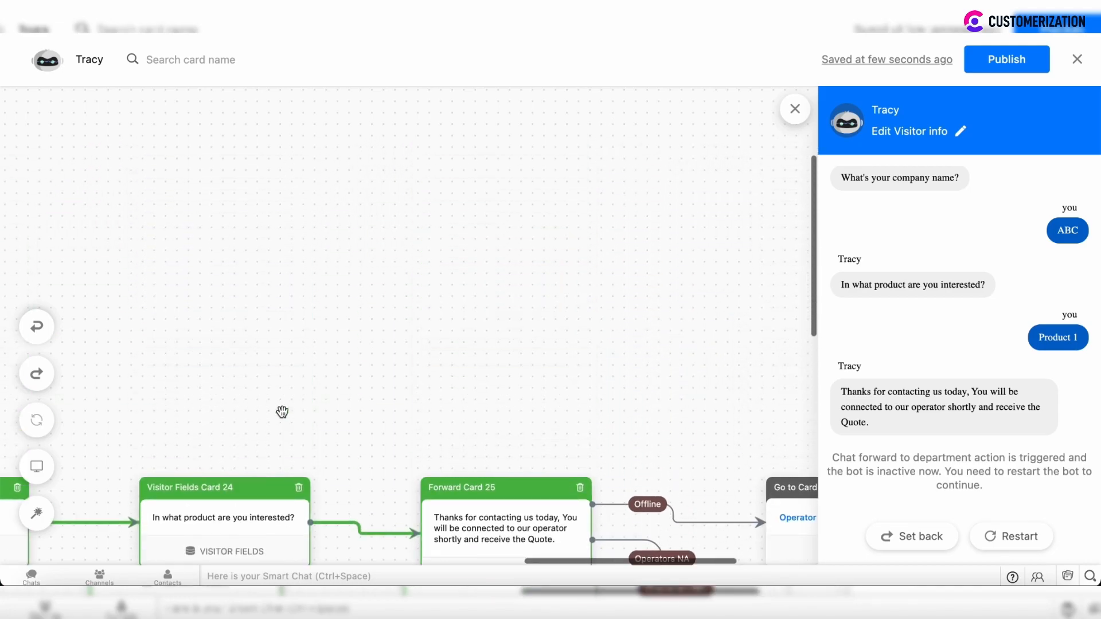
{"action": "scroll", "coordinate": [283, 412], "scroll_direction": "left", "scroll_amount": 15}
{"action": "scroll", "coordinate": [282, 412], "scroll_direction": "up", "scroll_amount": 3}
{"action": "scroll", "coordinate": [283, 412], "scroll_direction": "up", "scroll_amount": 5}
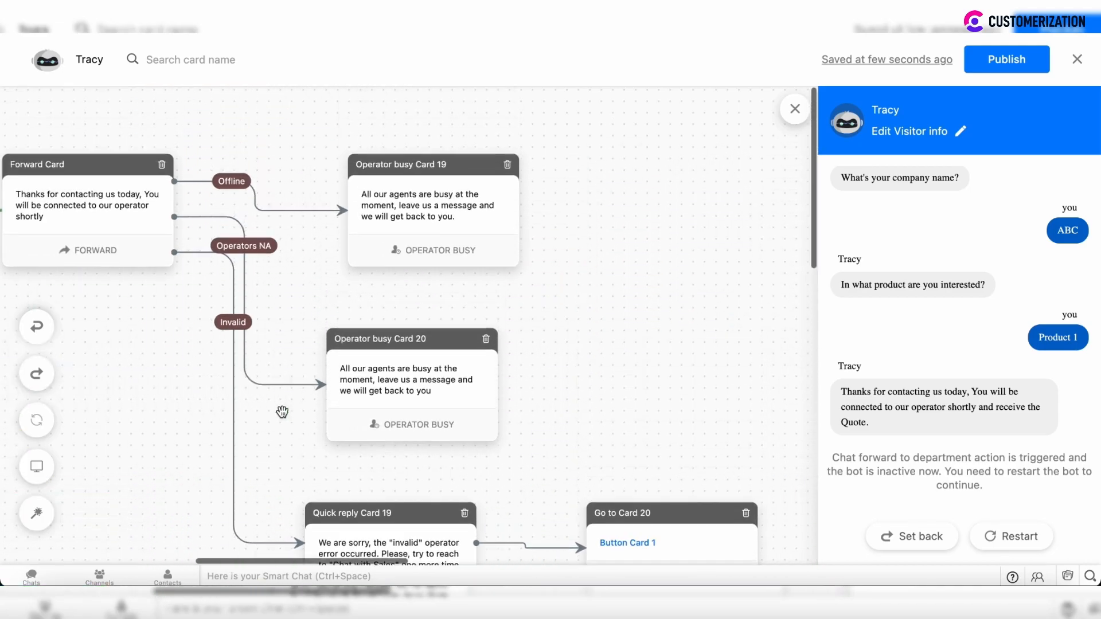
{"action": "scroll", "coordinate": [283, 412], "scroll_direction": "left", "scroll_amount": 15}
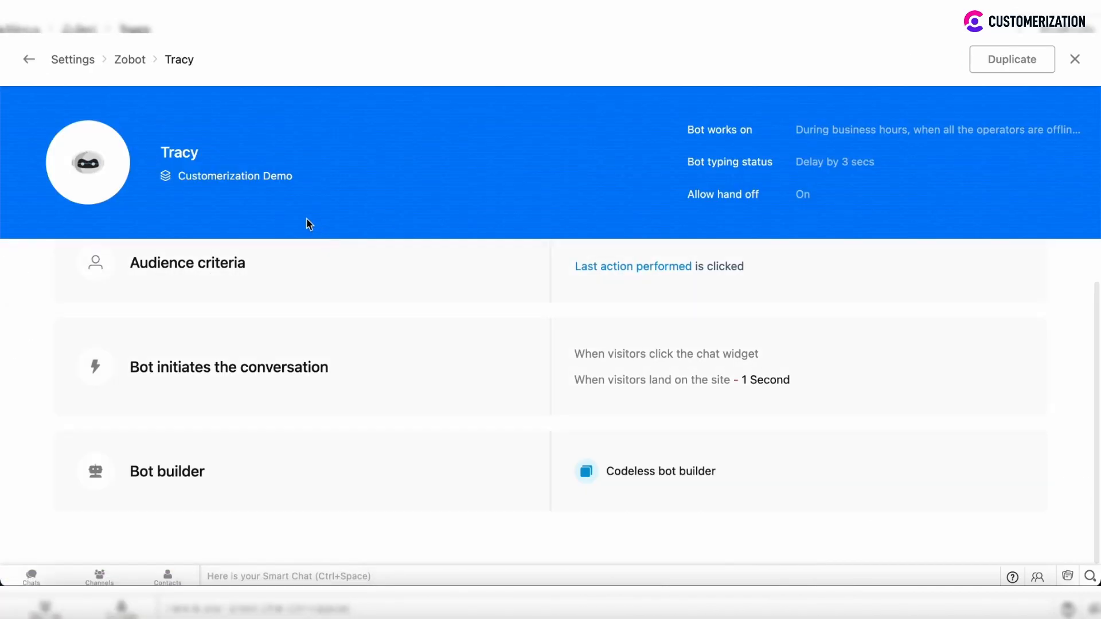